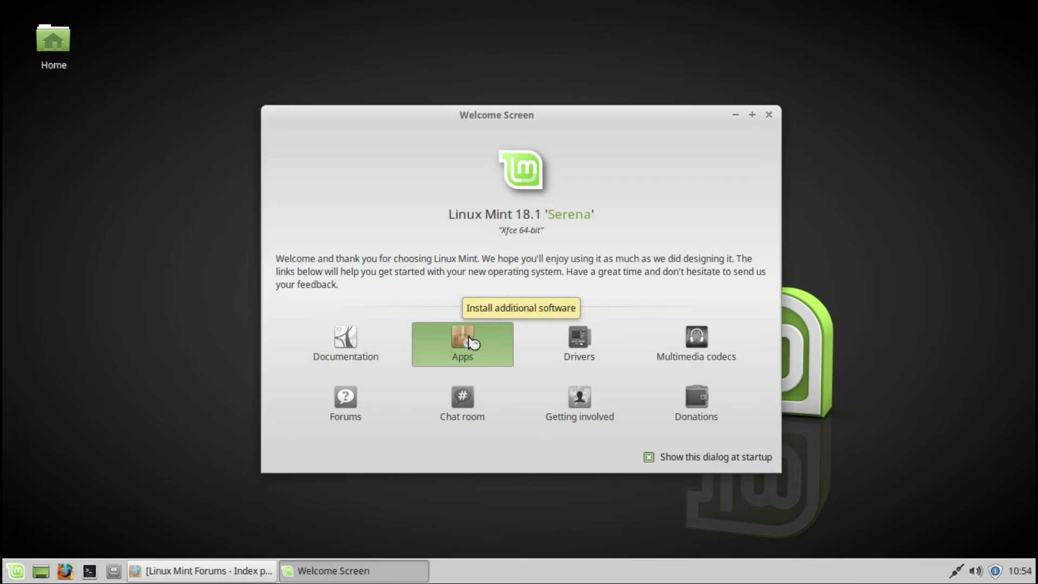
Step: Search the Software Manager for skype, chrome and s, then close it
type("skype")
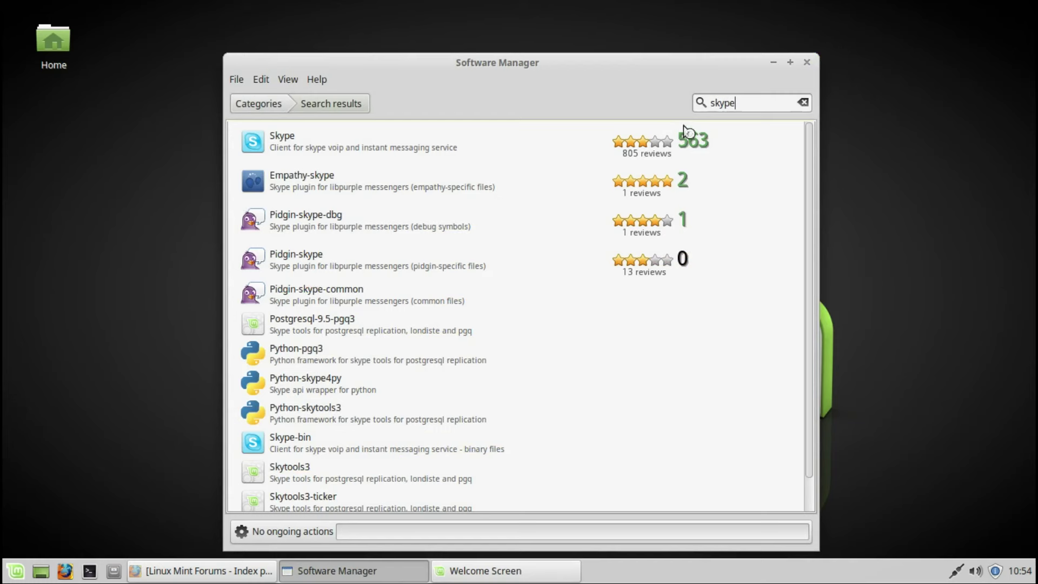
double_click(753, 105)
type("chrome")
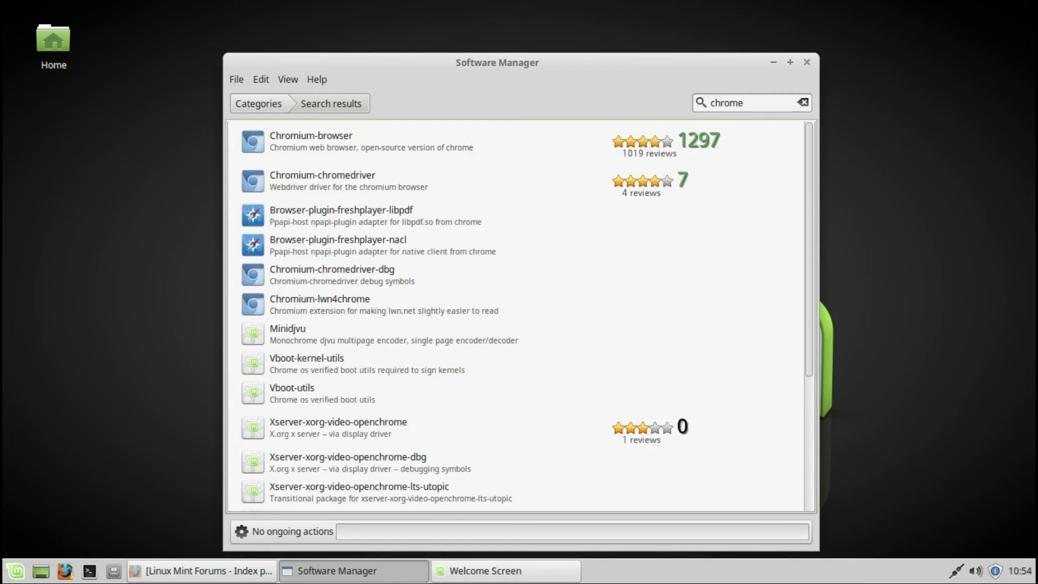
double_click(769, 103)
type("steam")
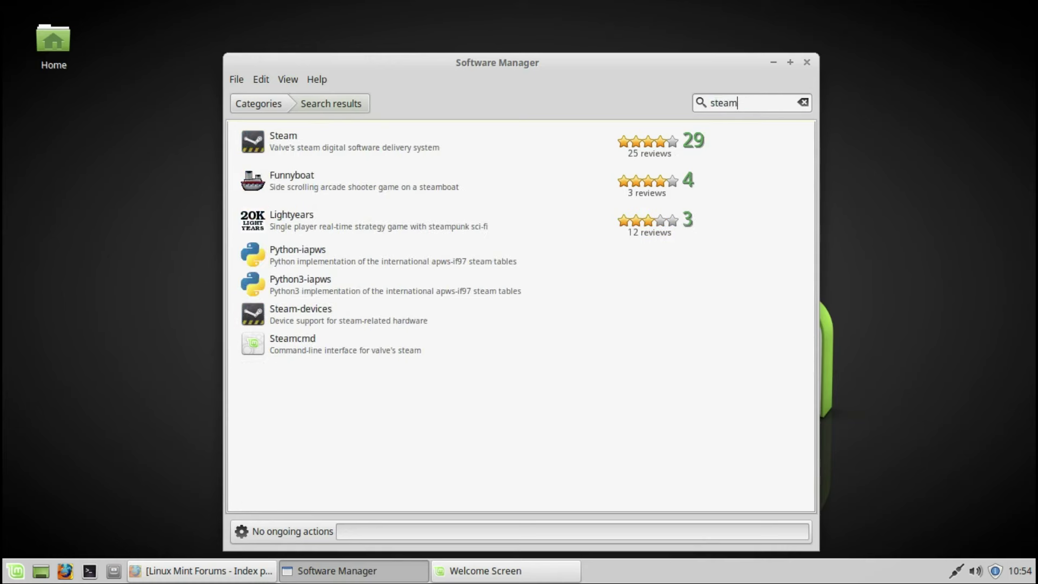
left_click(807, 63)
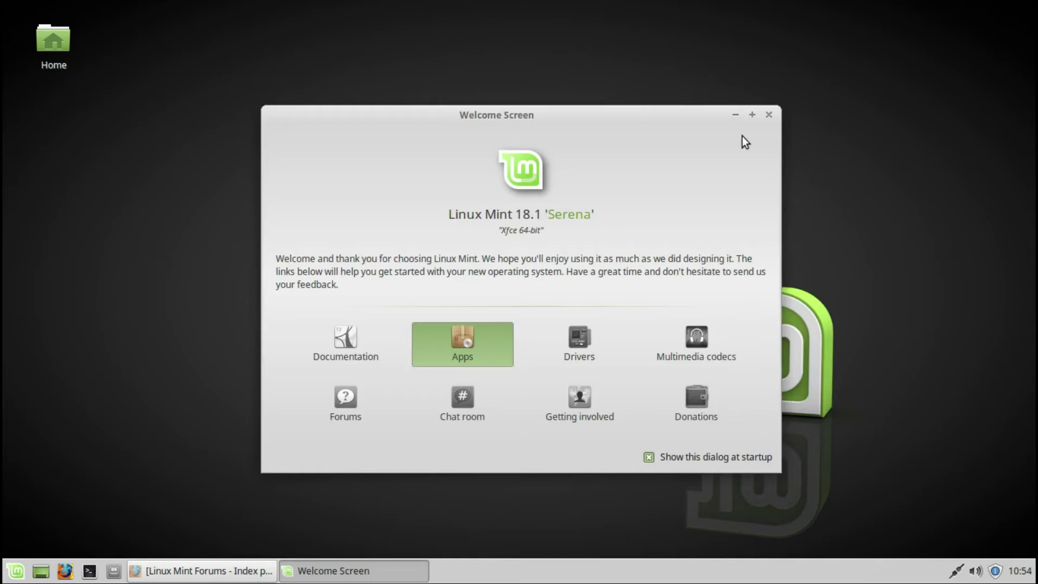
Step: Join the Linux Mint help chat room, then quit the chat program
left_click(460, 400)
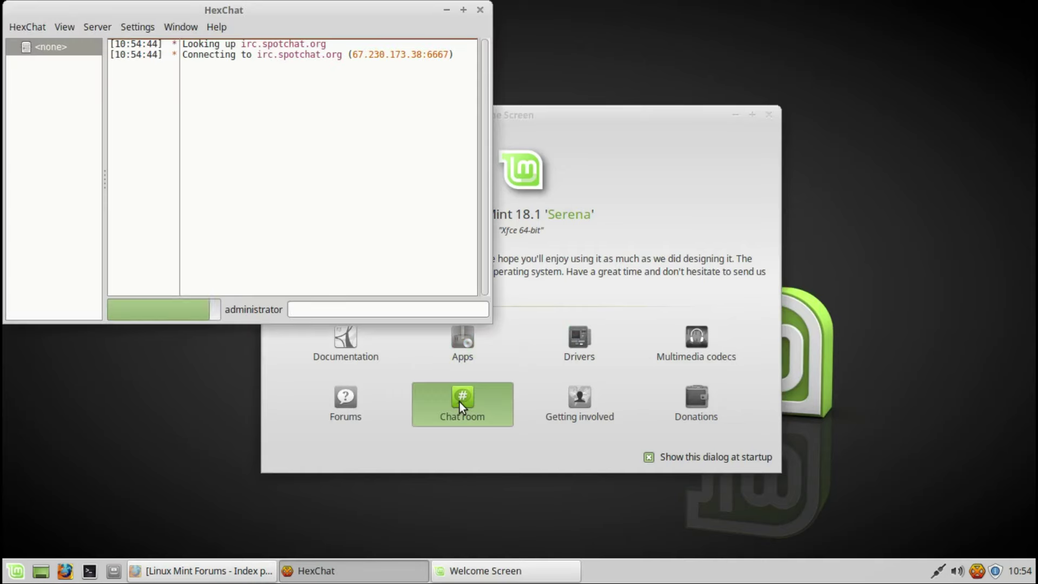
left_click(480, 9)
left_click(336, 234)
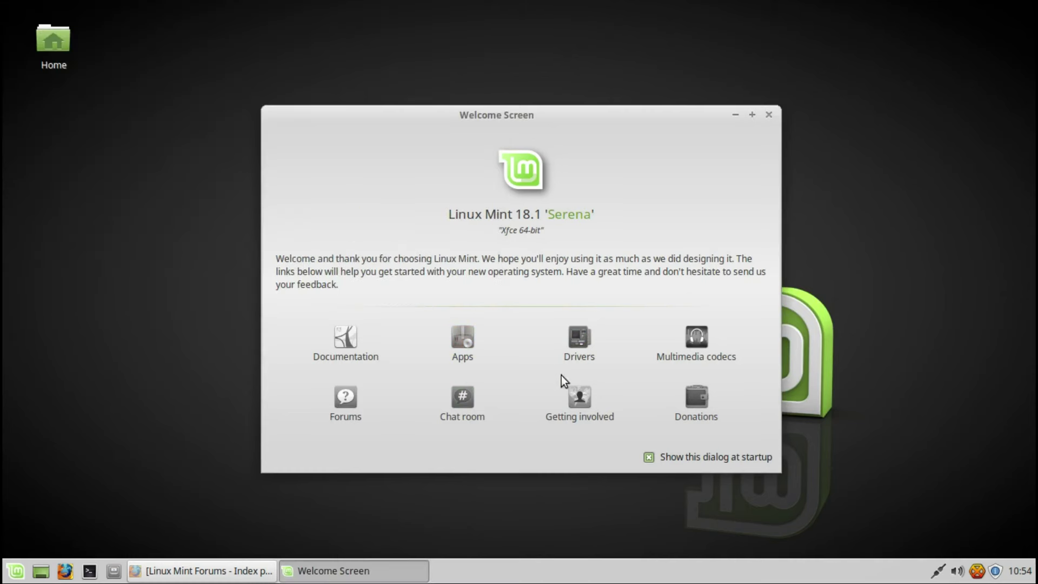
Step: Apply the intel-microcode driver for the unknown device and open the Get Involved page
left_click(576, 342)
type("•••")
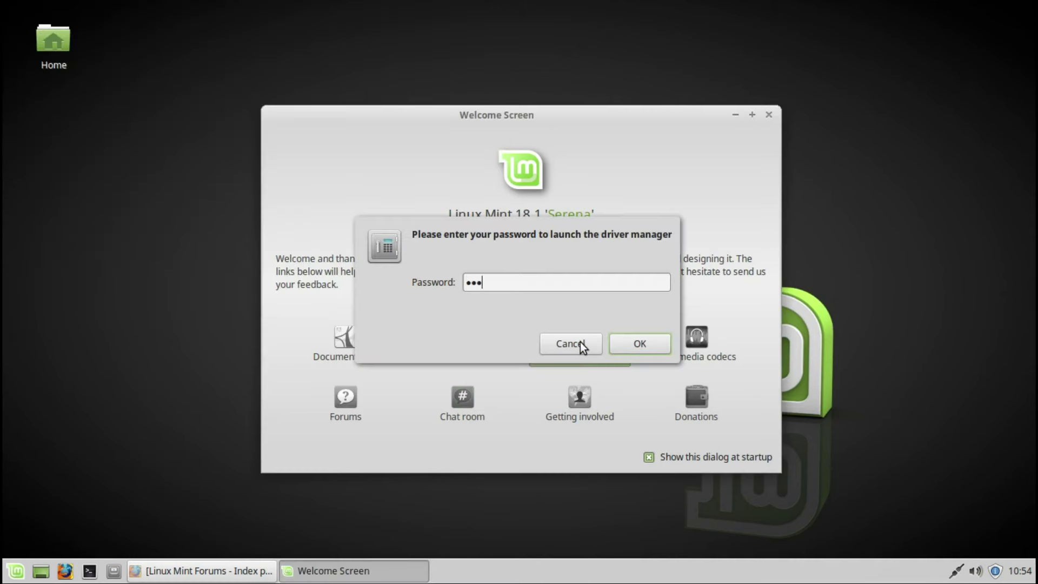
type("•")
key("Return")
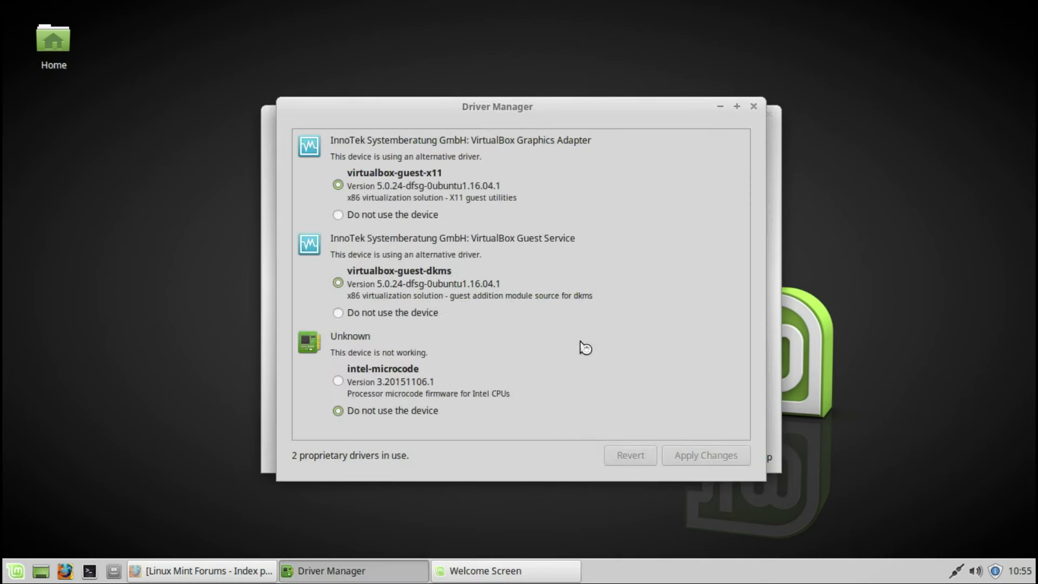
left_click(338, 381)
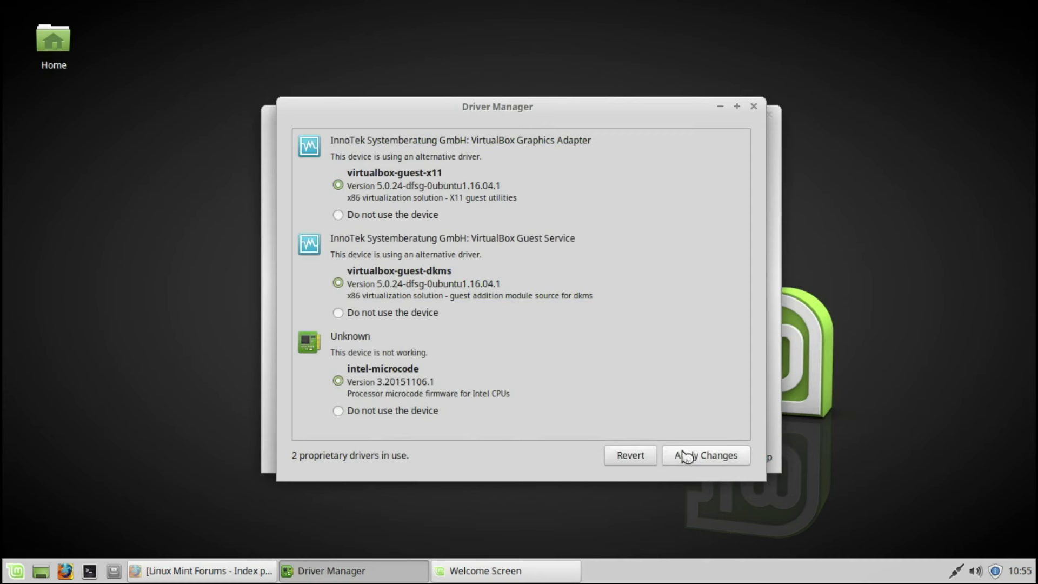
left_click(731, 458)
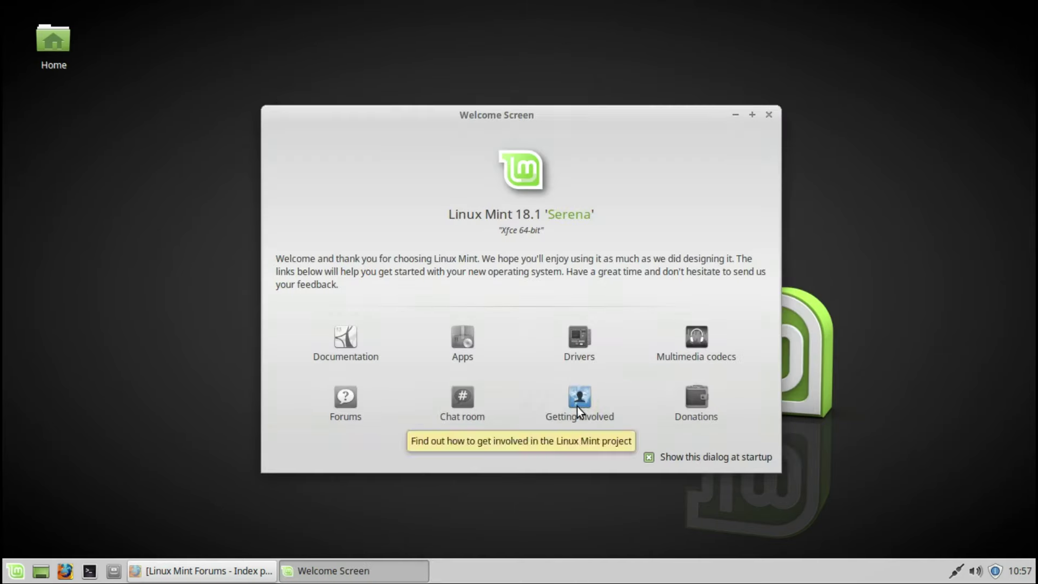
left_click(577, 406)
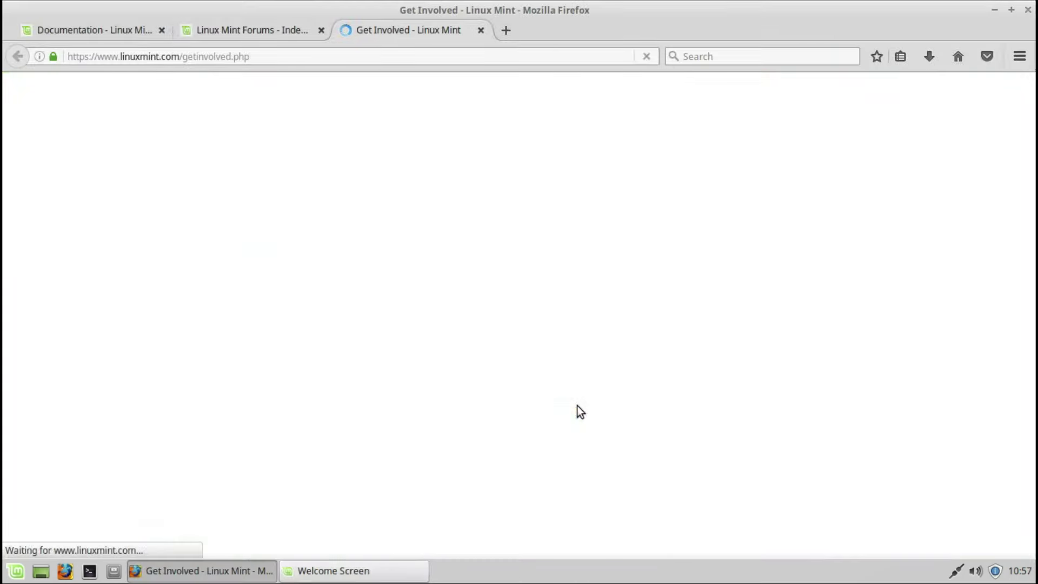
Step: Minimize Firefox, cancel the multimedia codecs install, and open the Donations page
left_click(993, 10)
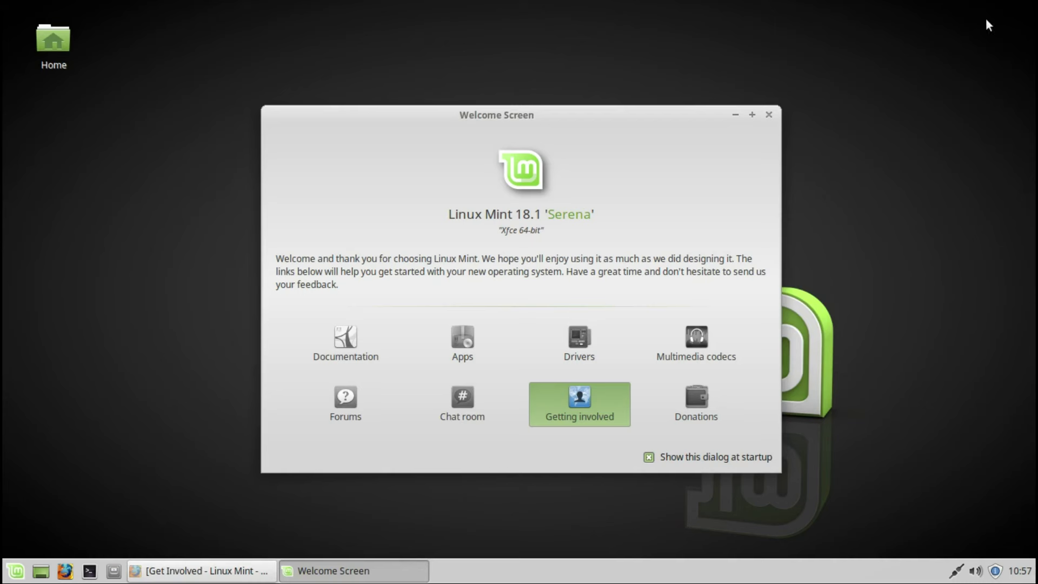
left_click(695, 343)
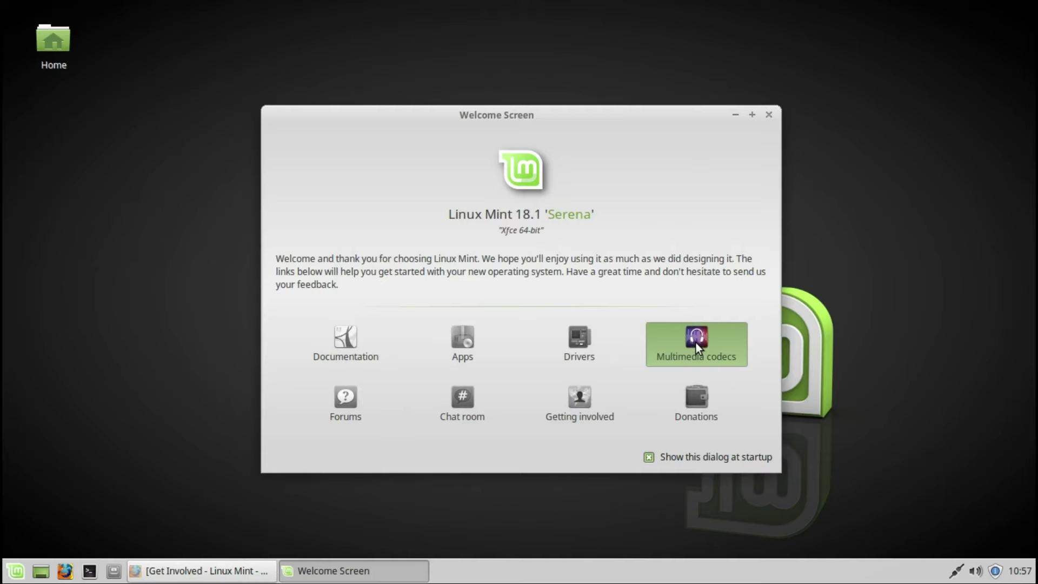
left_click(646, 218)
left_click(694, 398)
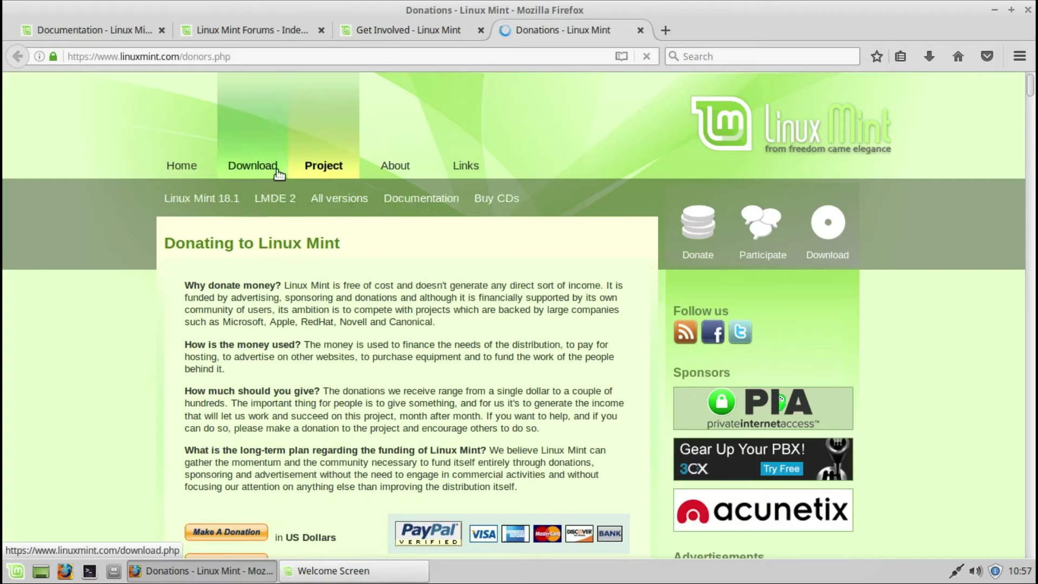
Step: Browse the Documentation page and read the English Cinnamon user guide PDF
left_click(95, 30)
left_click_drag(1029, 117, 1029, 435)
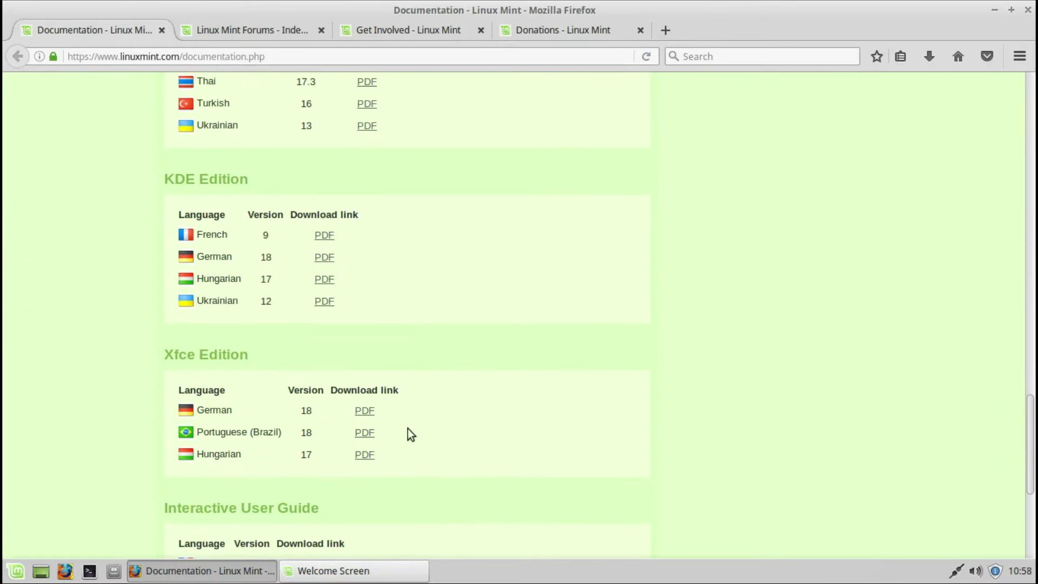
scroll(979, 358, "up", 20)
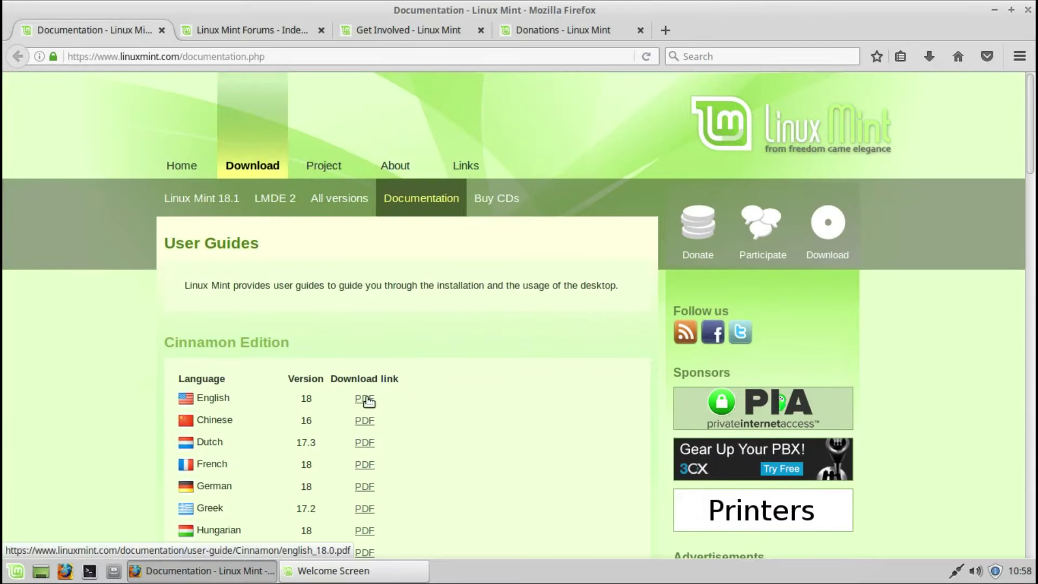
left_click(364, 400)
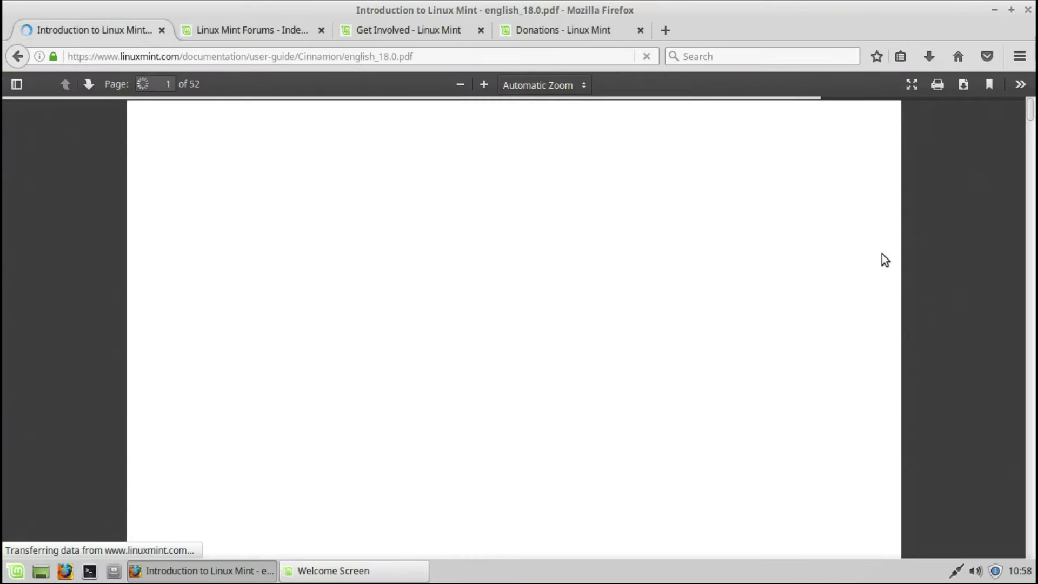
left_click_drag(1030, 111, 1031, 478)
Step: Close the user guide, Forums and Get Involved tabs, then Firefox and the Welcome Screen
left_click(161, 30)
left_click(161, 31)
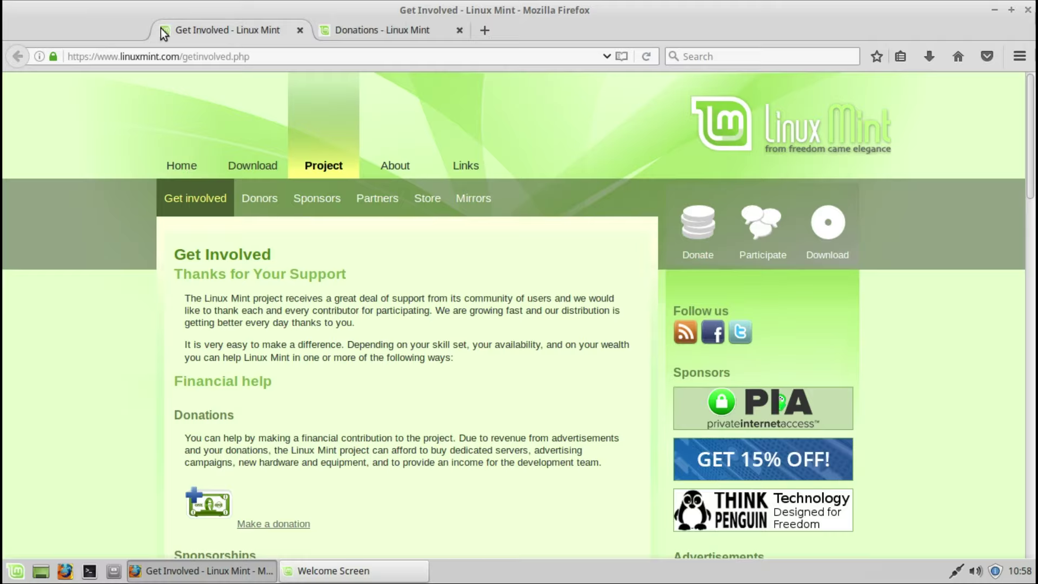
scroll(780, 103, "down", 5)
scroll(780, 103, "down", 15)
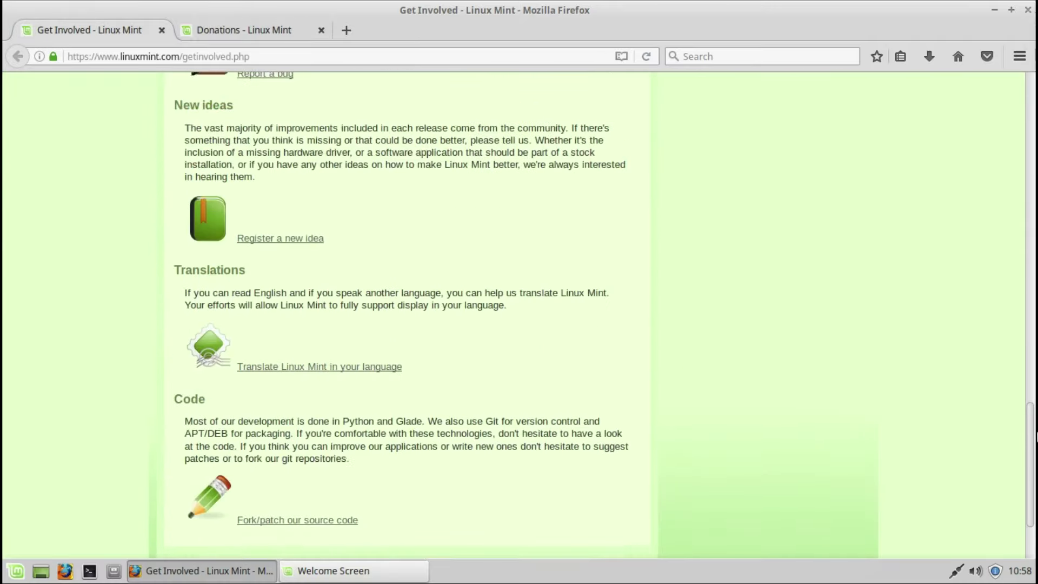
left_click(161, 30)
left_click_drag(1033, 97, 1034, 184)
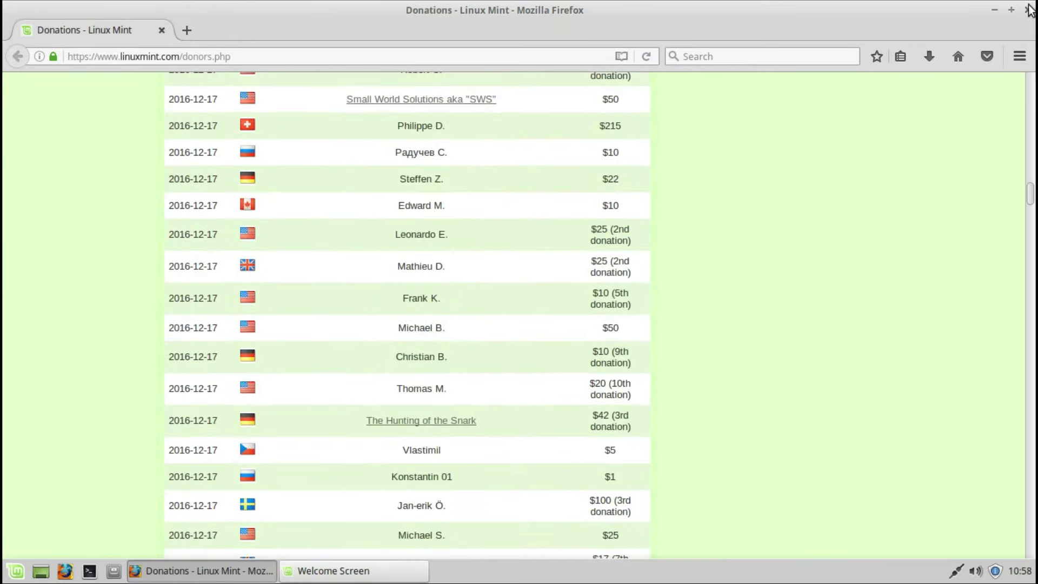
left_click(1028, 10)
left_click(769, 114)
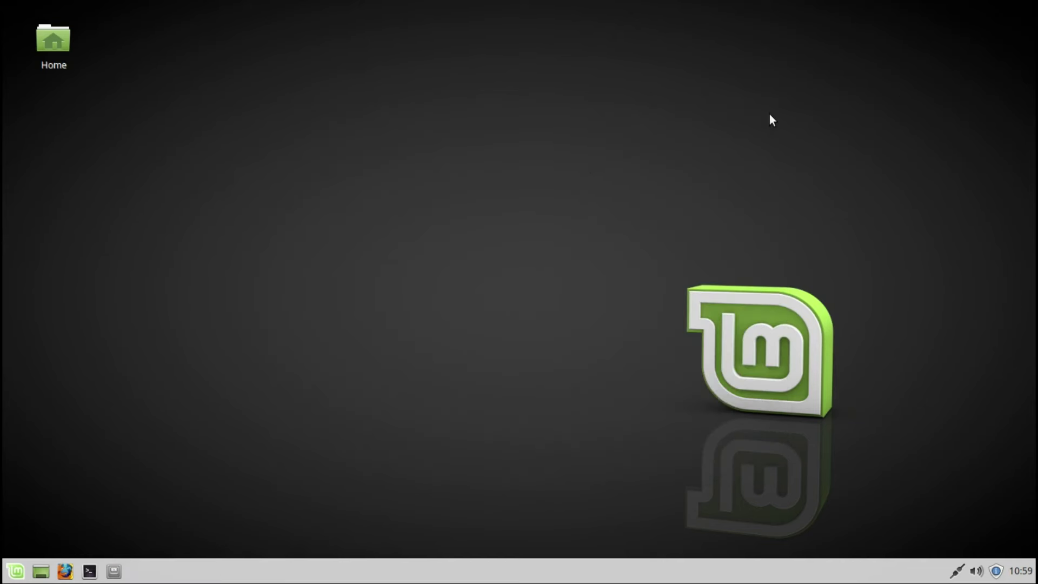
Step: Open the Desktop folder in the file manager from the desktop menu, then close it
right_click(595, 164)
left_click(609, 175)
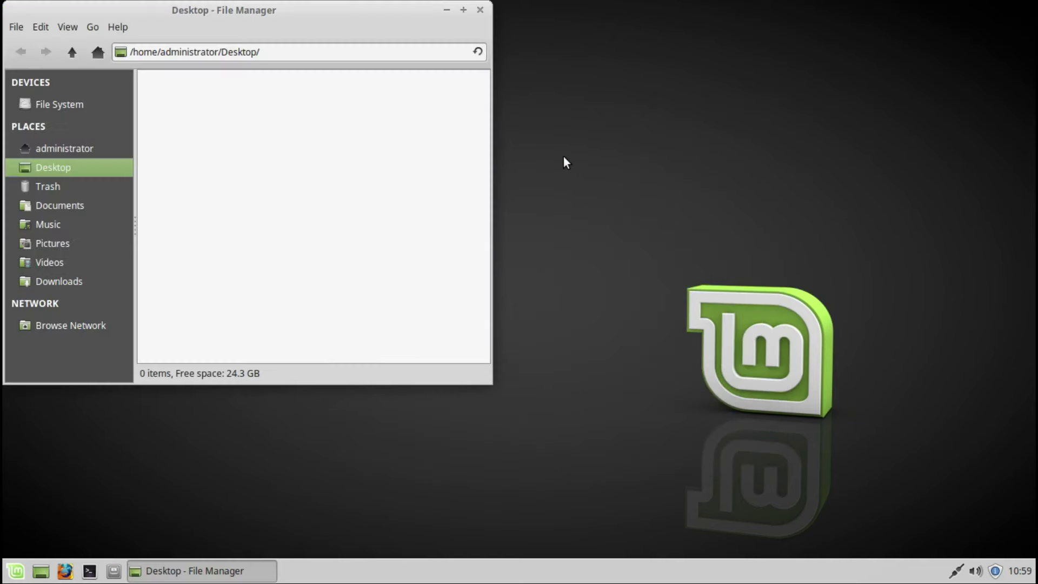
left_click(478, 6)
Step: Create a Firefox Web Browser desktop launcher and start Firefox from it
right_click(512, 179)
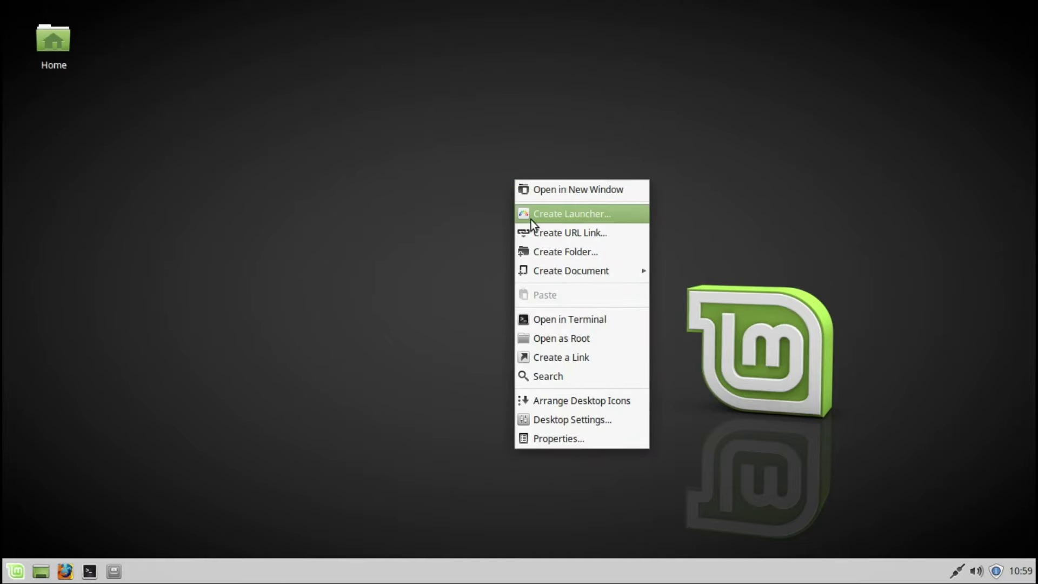
left_click(531, 220)
type("fire")
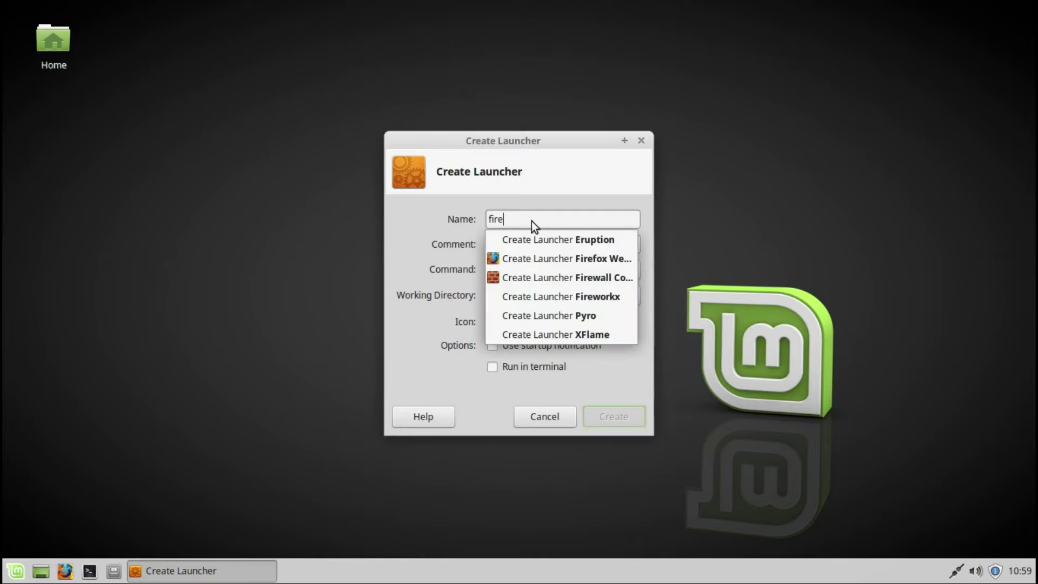
left_click(540, 259)
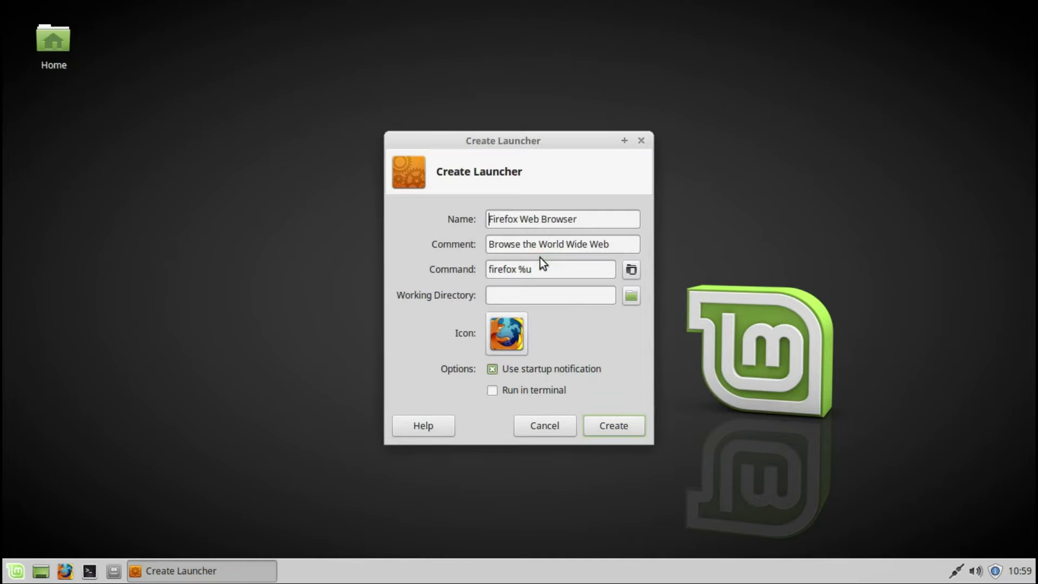
left_click(604, 426)
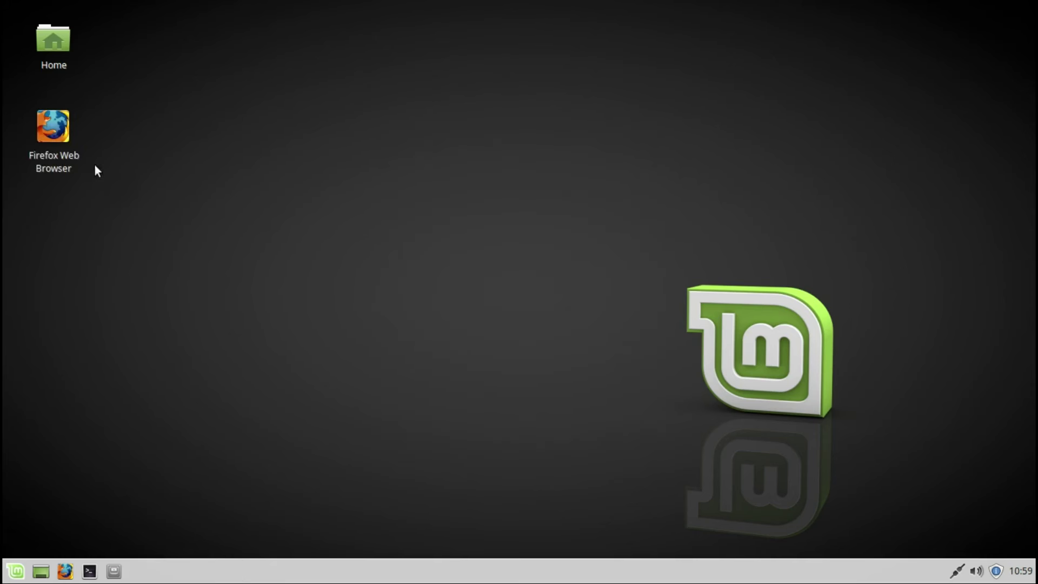
double_click(53, 132)
left_click(531, 344)
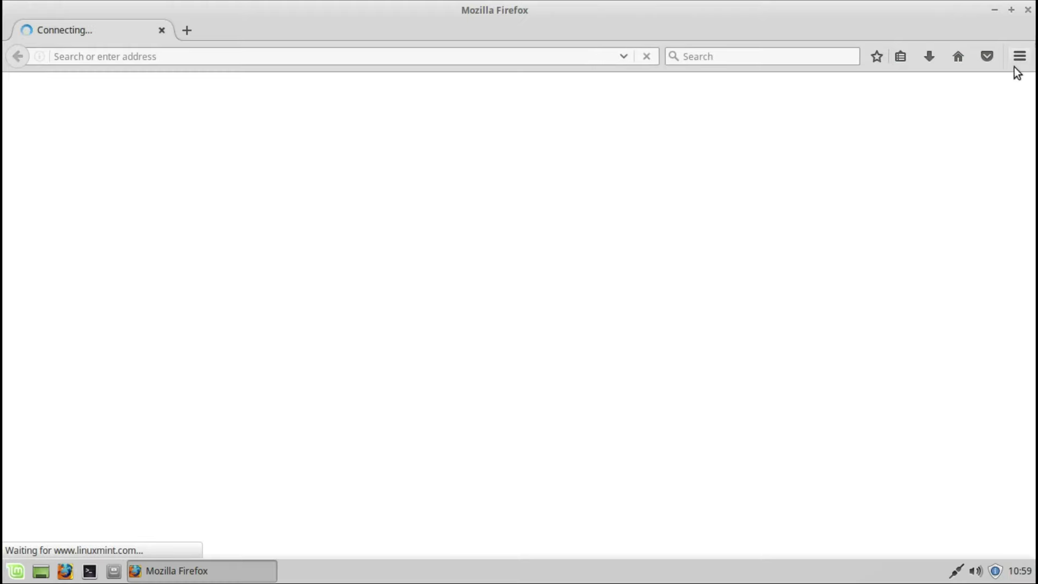
Step: View the About Firefox information from the Help menu, then close it
left_click(1020, 56)
left_click(977, 423)
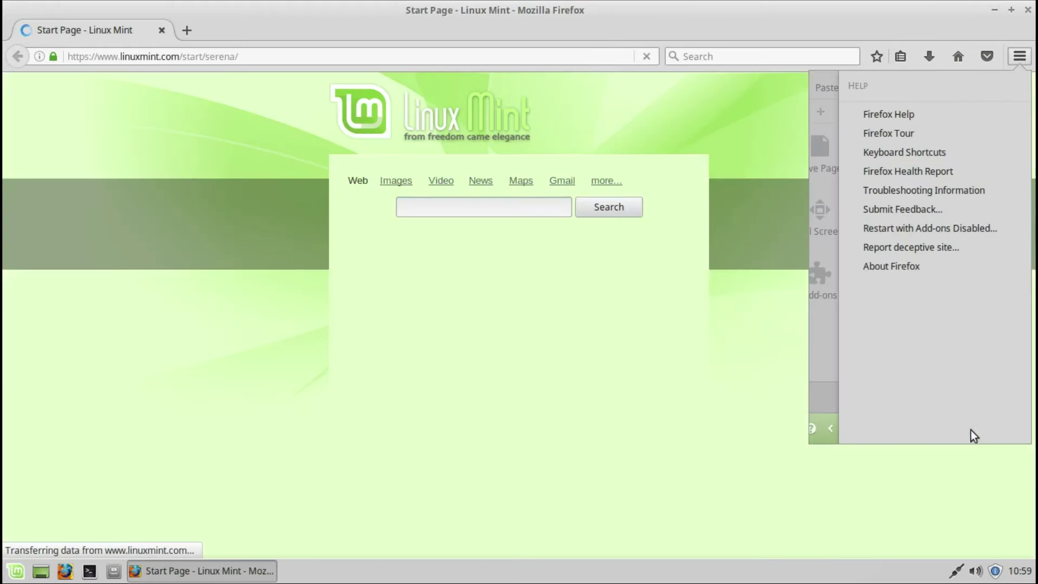
left_click(902, 267)
left_click(747, 168)
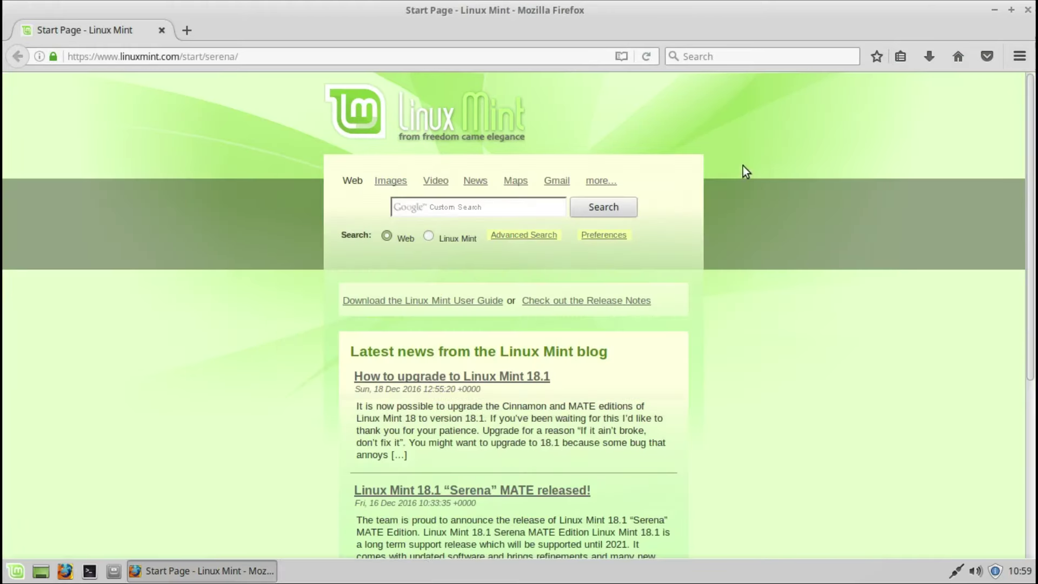
Step: Unmaximize and tile the Firefox window, restore its size, then minimize it
left_click_drag(731, 6, 1, 261)
left_click_drag(249, 12, 1035, 163)
left_click_drag(670, 9, 843, 1)
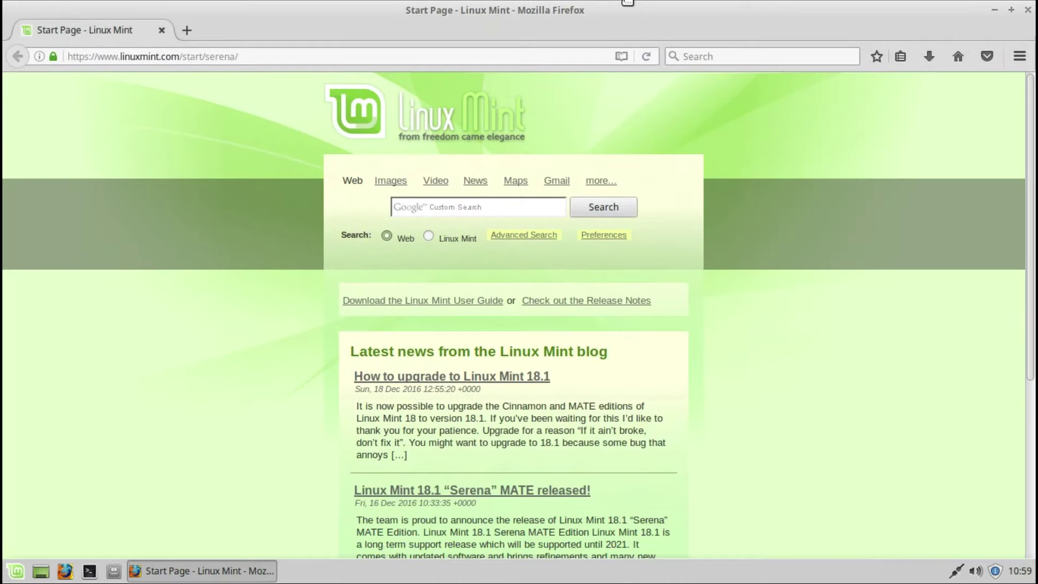
left_click(1012, 10)
left_click(888, 11)
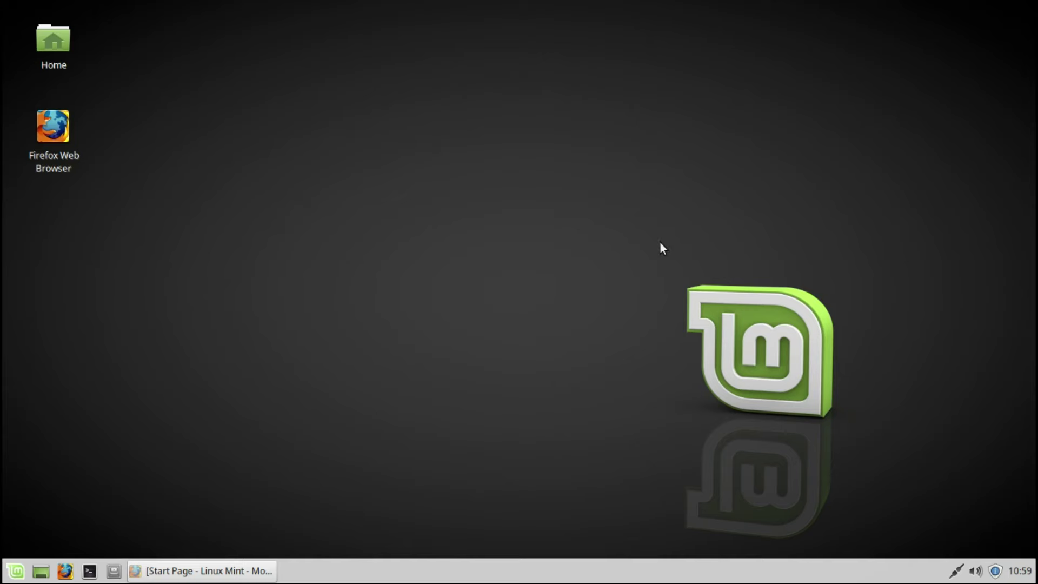
right_click(167, 573)
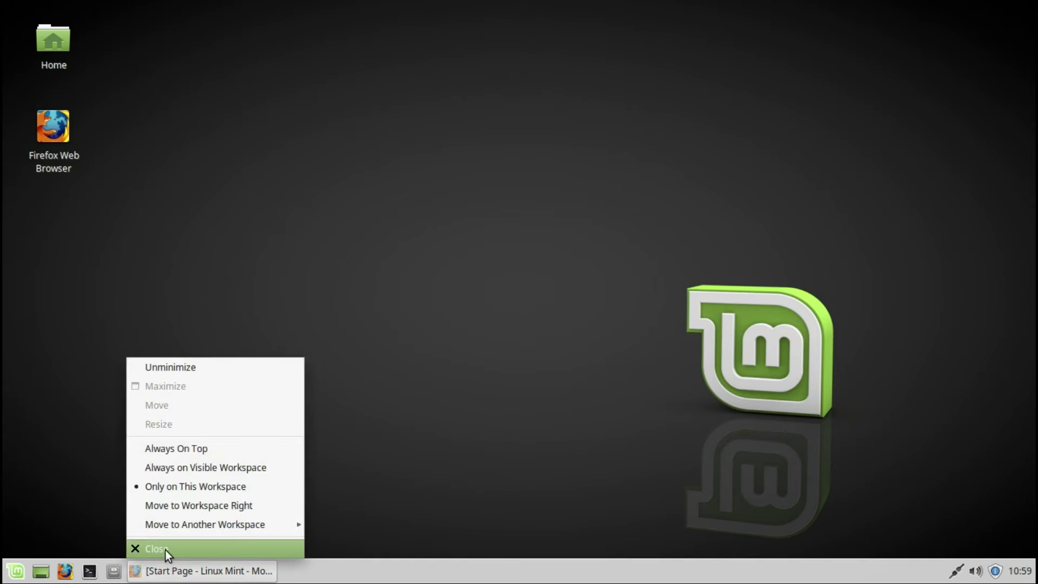
left_click(165, 550)
right_click(496, 237)
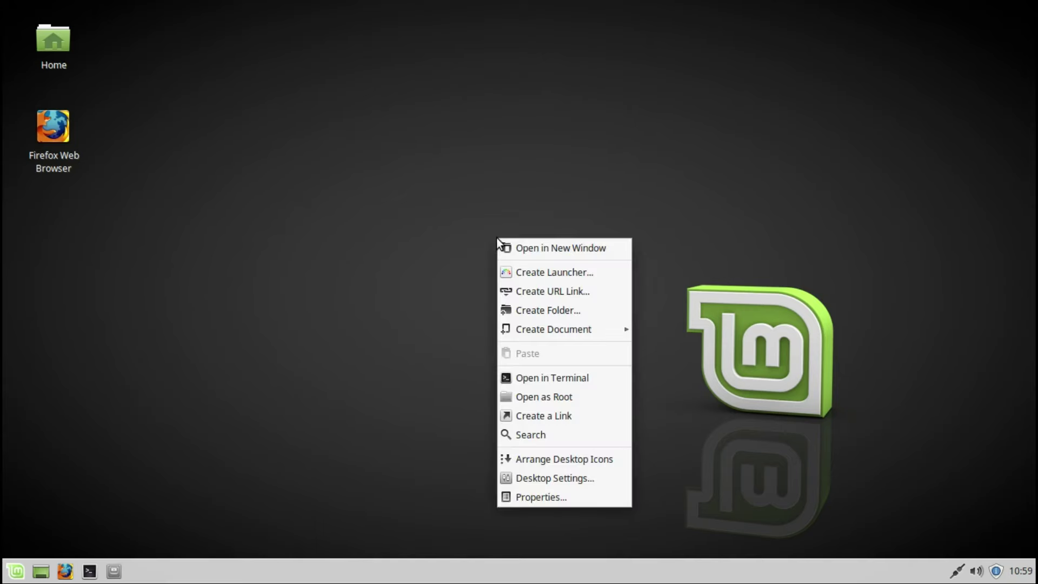
left_click(520, 291)
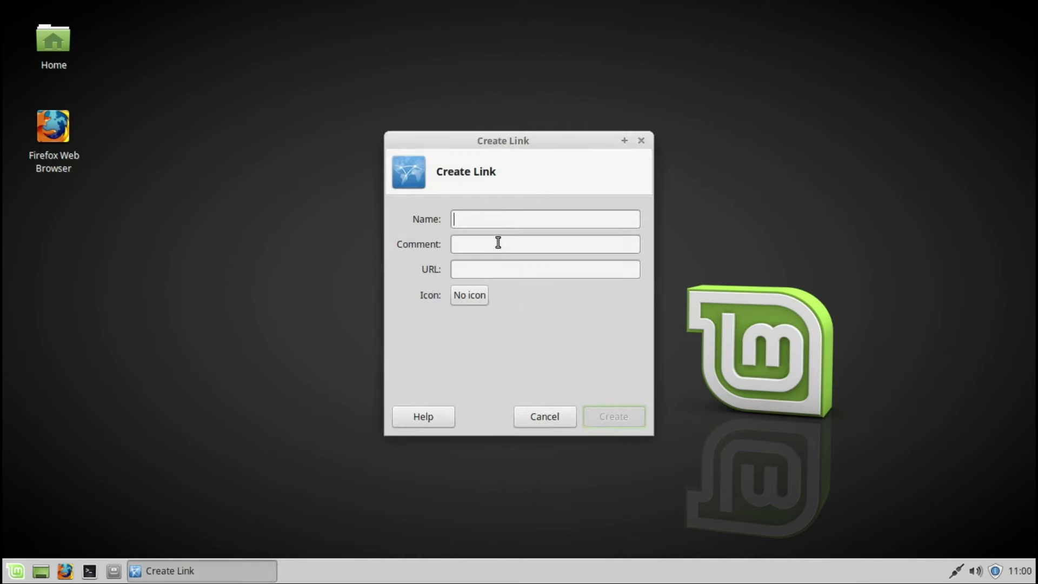
type("you")
type("www.")
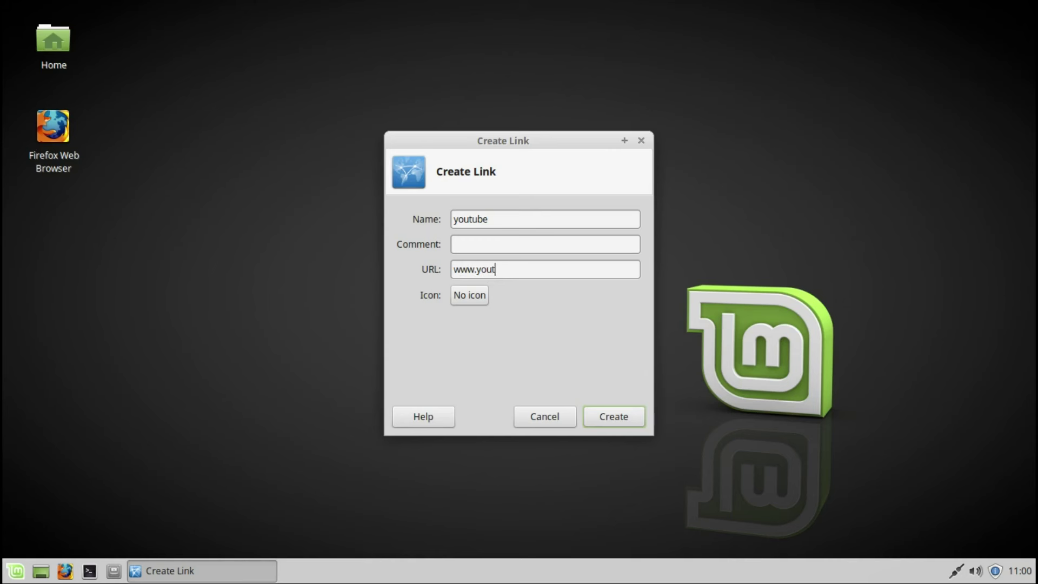
Step: Give the youtube link the applications-internet icon from all sources and create it
left_click(464, 295)
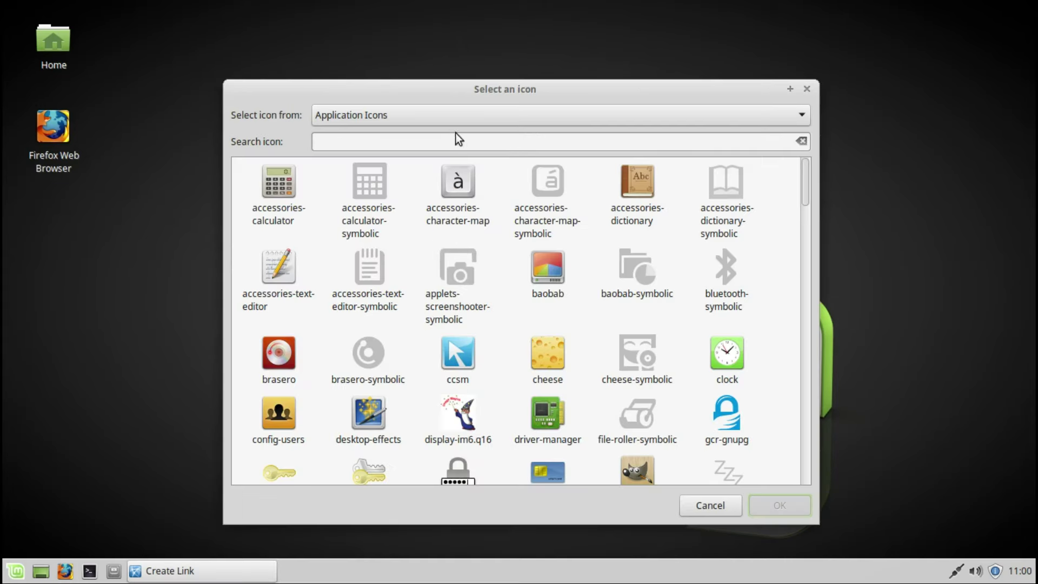
left_click(458, 115)
left_click(387, 346)
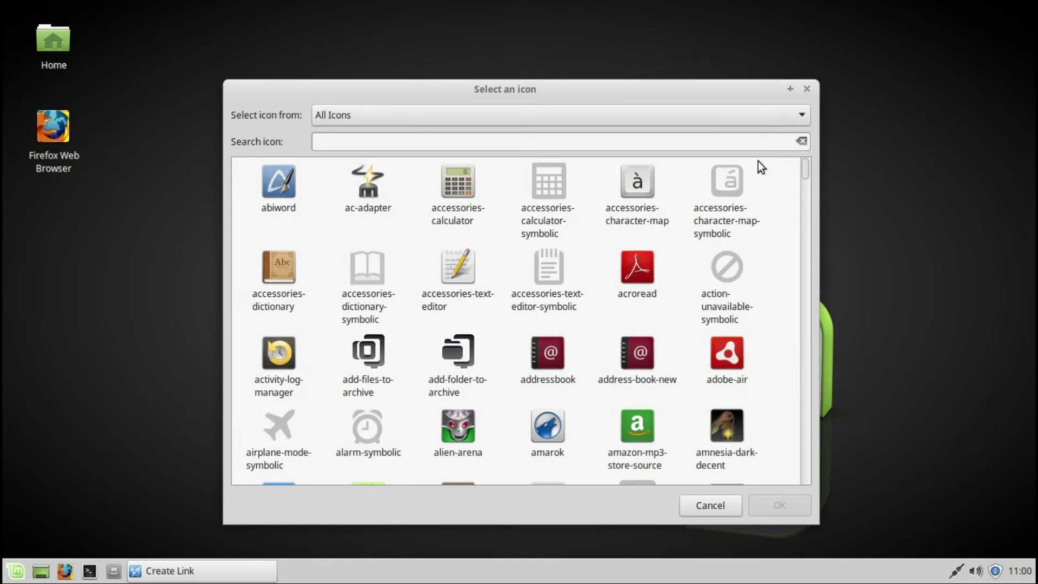
left_click(722, 141)
type("i")
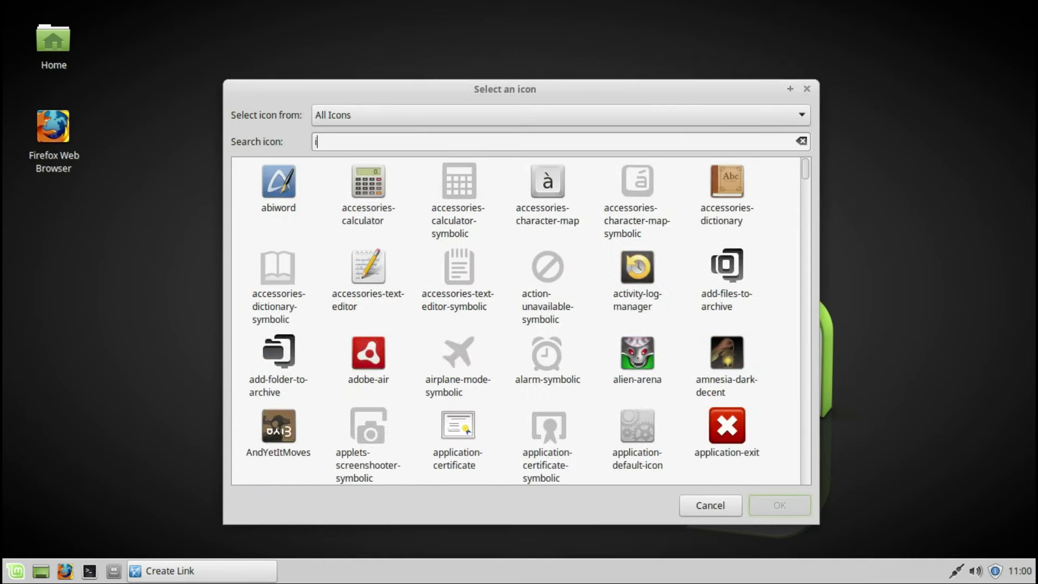
type("nt")
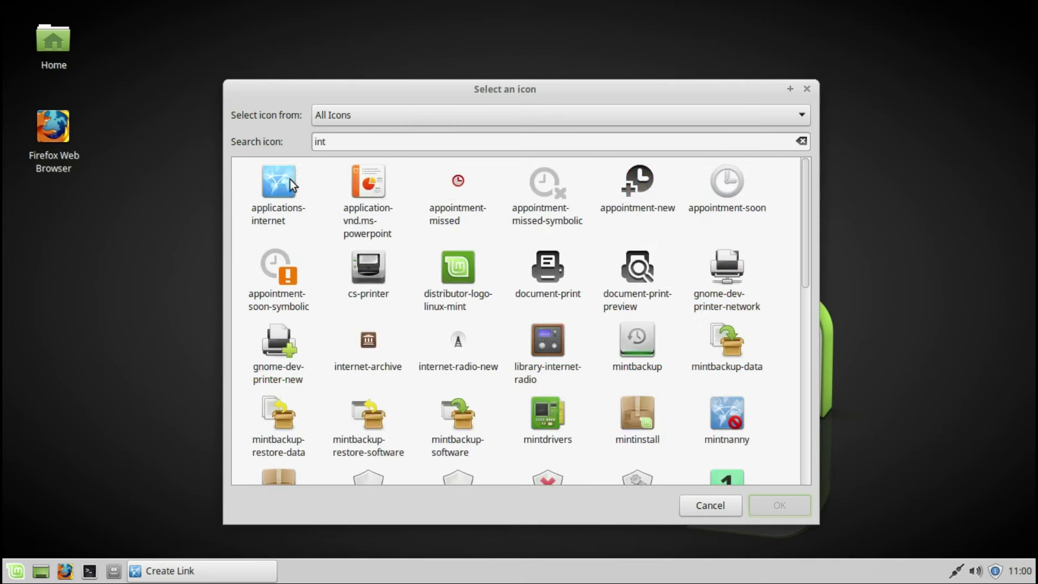
left_click(290, 179)
left_click(777, 506)
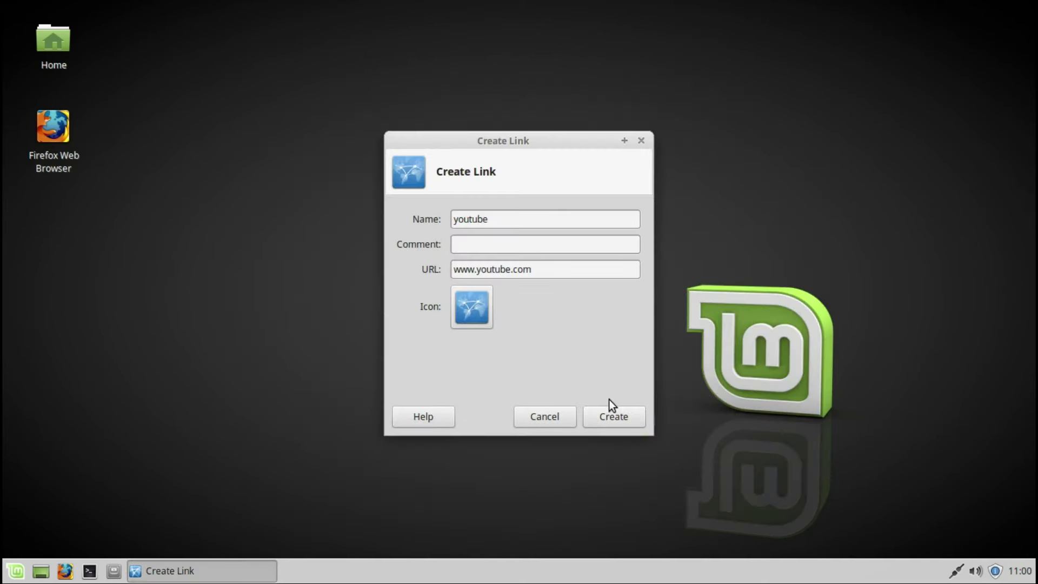
left_click(612, 413)
Step: Launch the youtube link, trust it to open YouTube, then close the browser
double_click(60, 219)
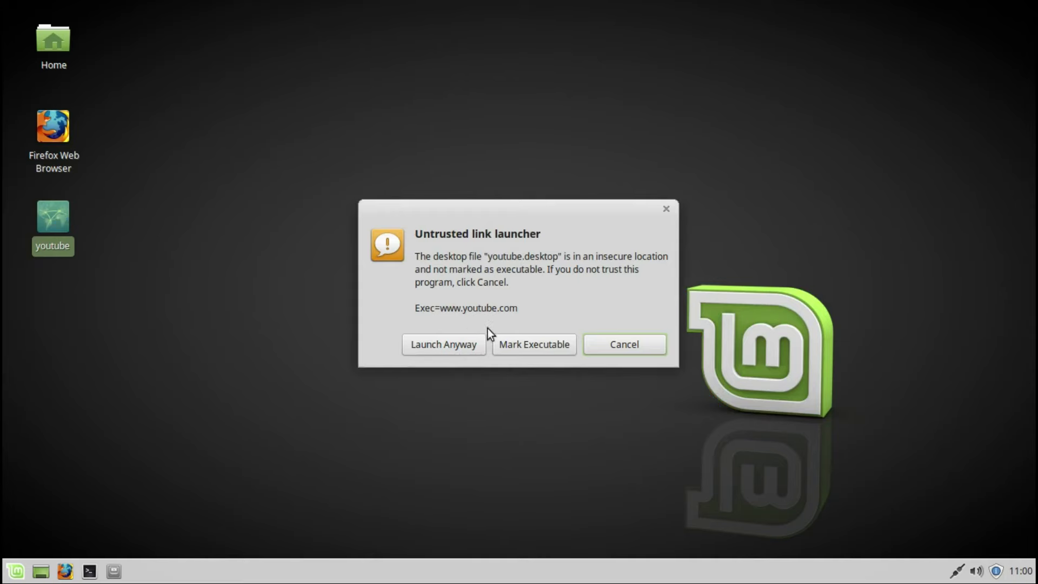
left_click(506, 346)
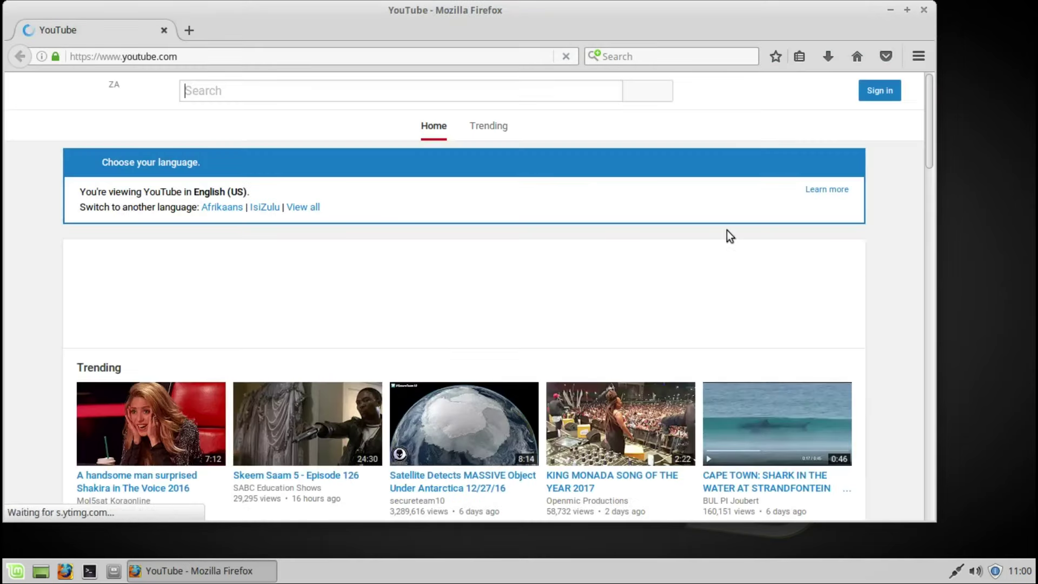
left_click(924, 10)
right_click(618, 232)
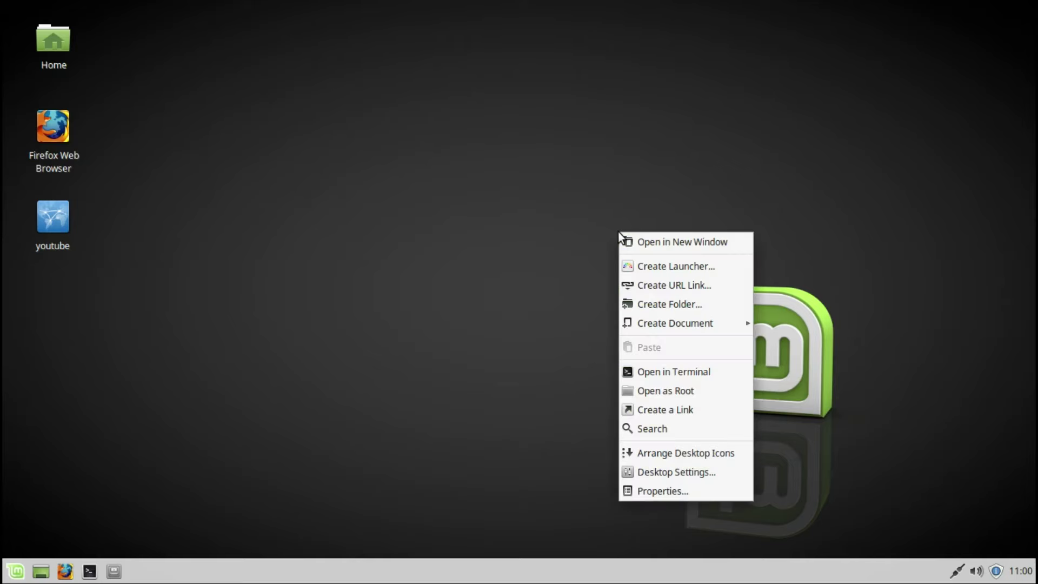
Step: Create a New Folder and an empty New File on the desktop
left_click(640, 307)
left_click(622, 323)
right_click(605, 316)
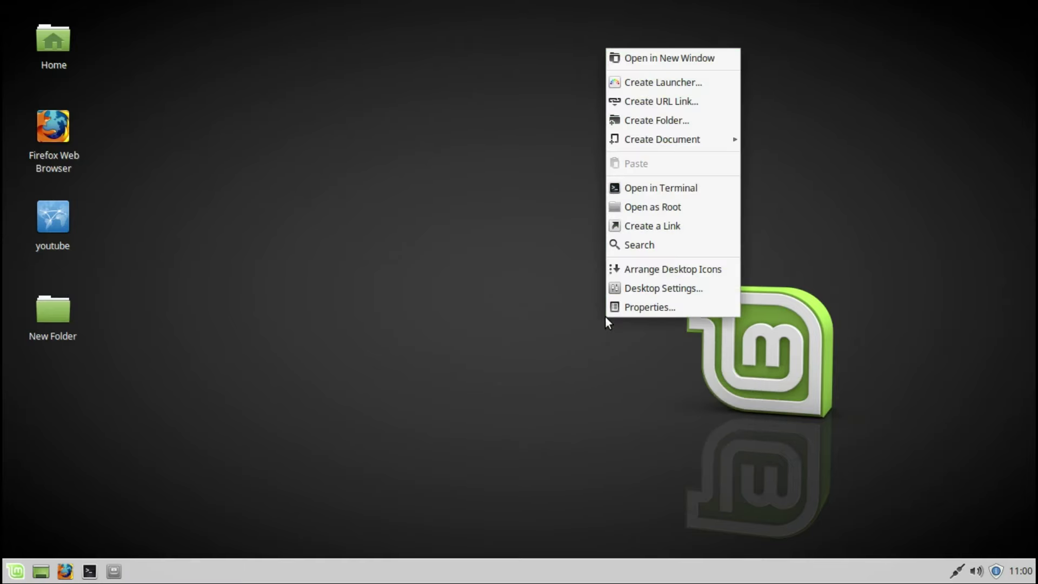
mouse_move(653, 143)
left_click(775, 162)
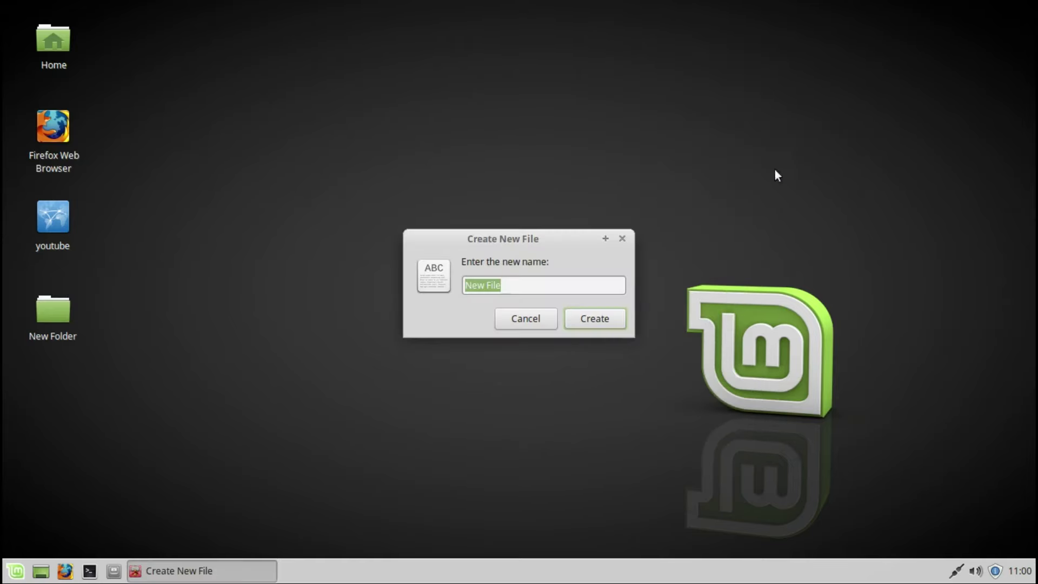
left_click(614, 319)
Step: Check the kernel version with uname -r (4.4.0-53-generic) in a Desktop terminal
right_click(565, 297)
left_click(613, 438)
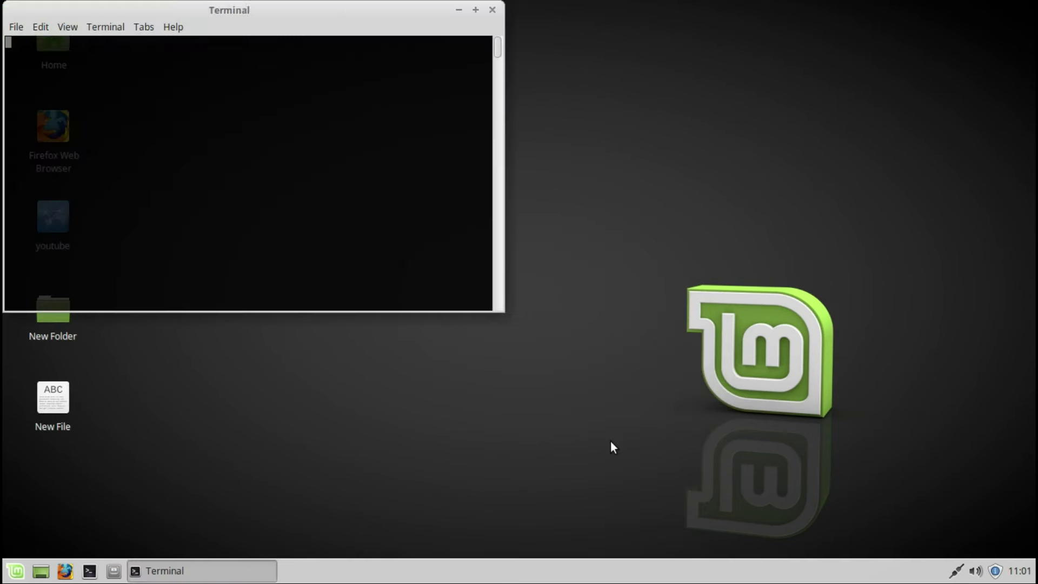
type("uname -r")
key("Return")
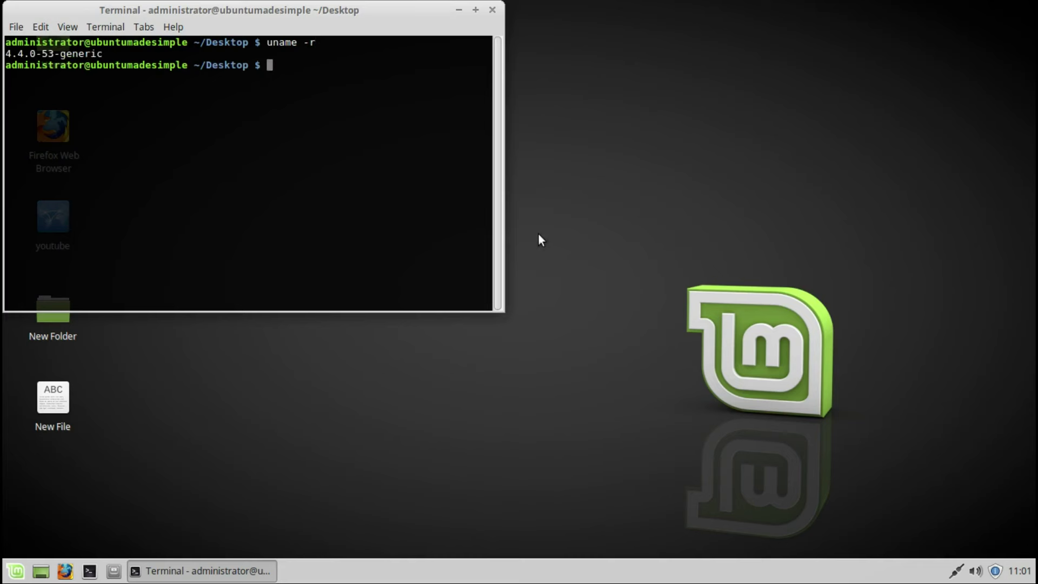
left_click(493, 9)
Step: Open the Desktop folder as root with the admin password, then close it
right_click(492, 109)
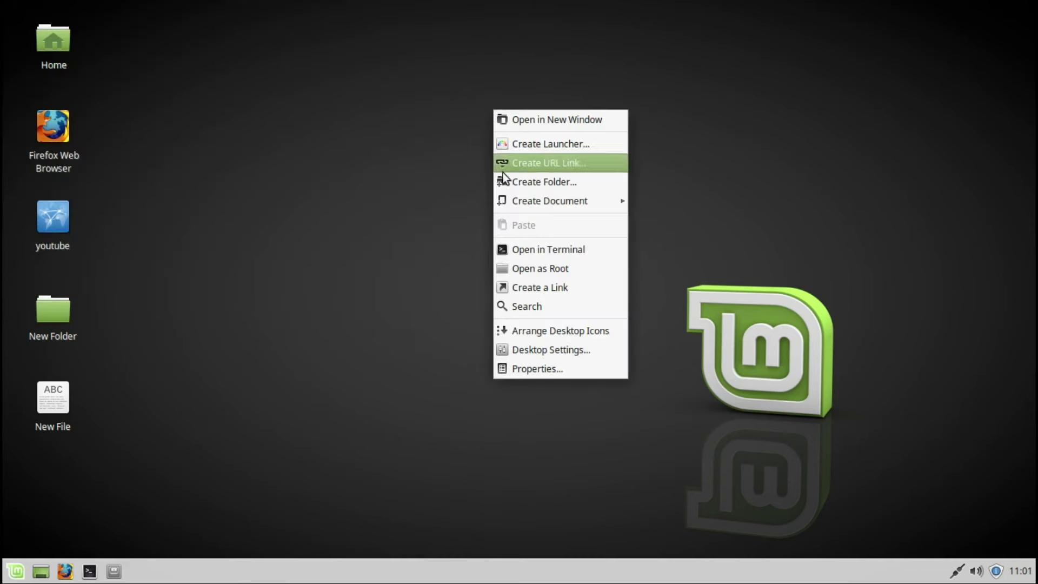
left_click(517, 269)
type("*******")
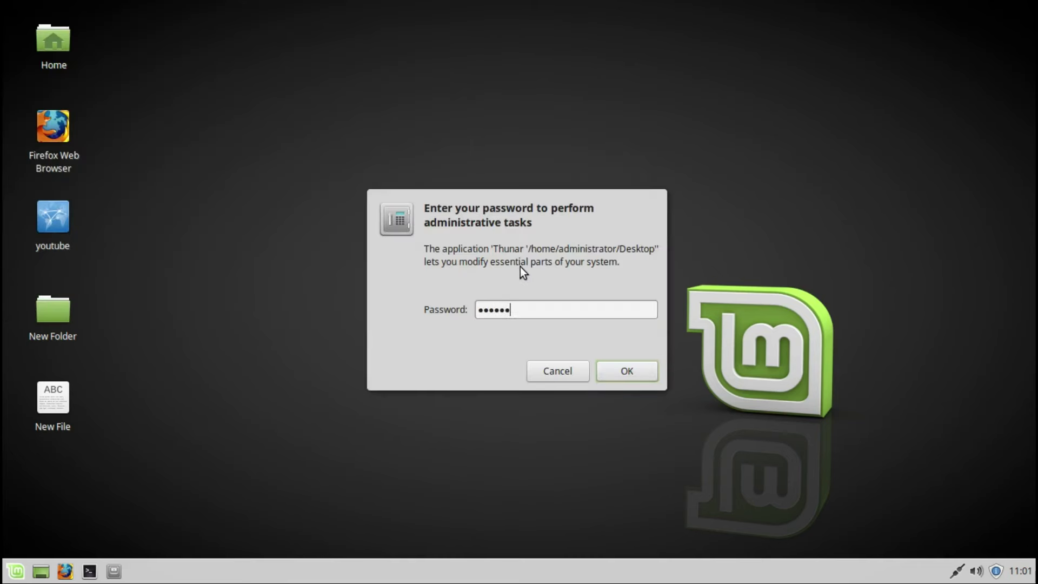
key("Return")
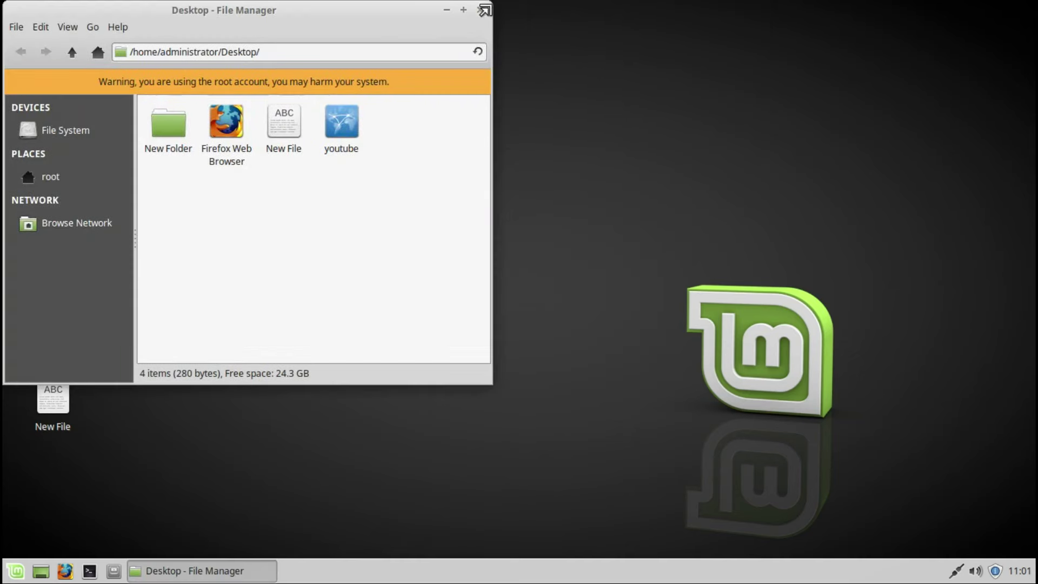
left_click(479, 10)
Step: Create a Link to Desktop, open it, then close the window
right_click(473, 147)
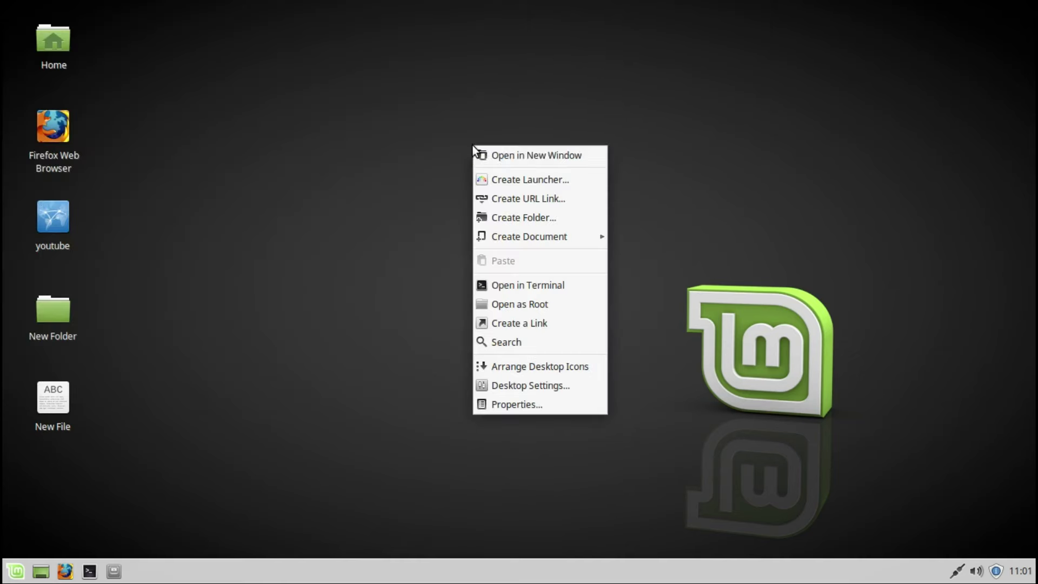
left_click(513, 325)
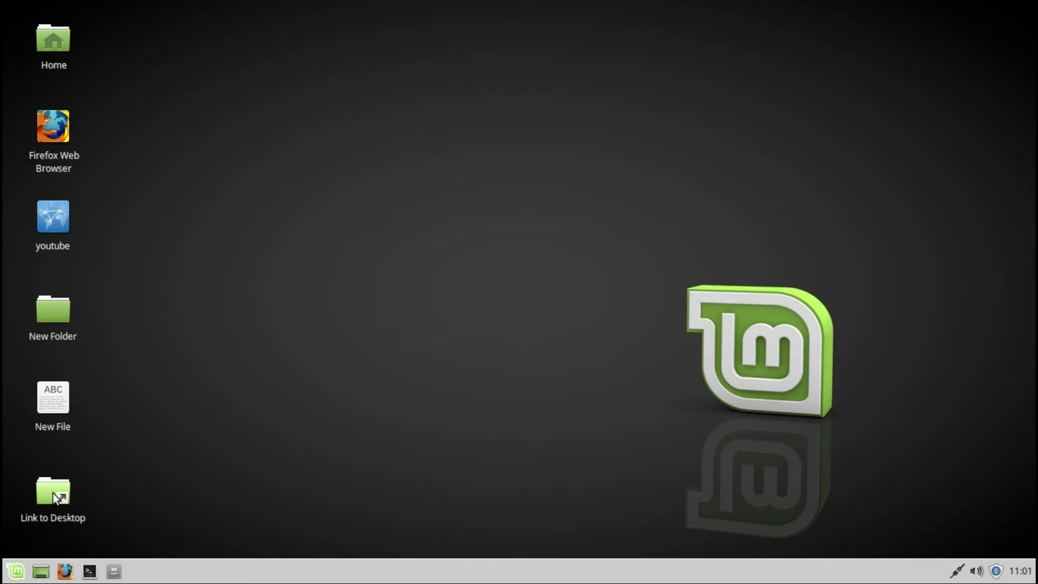
double_click(57, 497)
left_click(479, 10)
Step: Search for "New" with the file search tool, finding two files, then close it
right_click(485, 73)
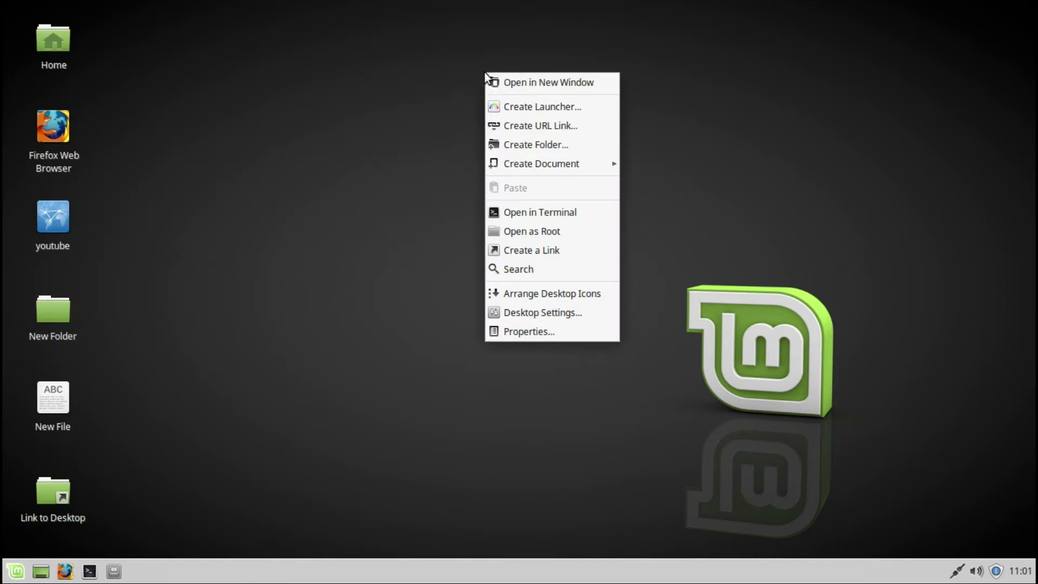
left_click(511, 268)
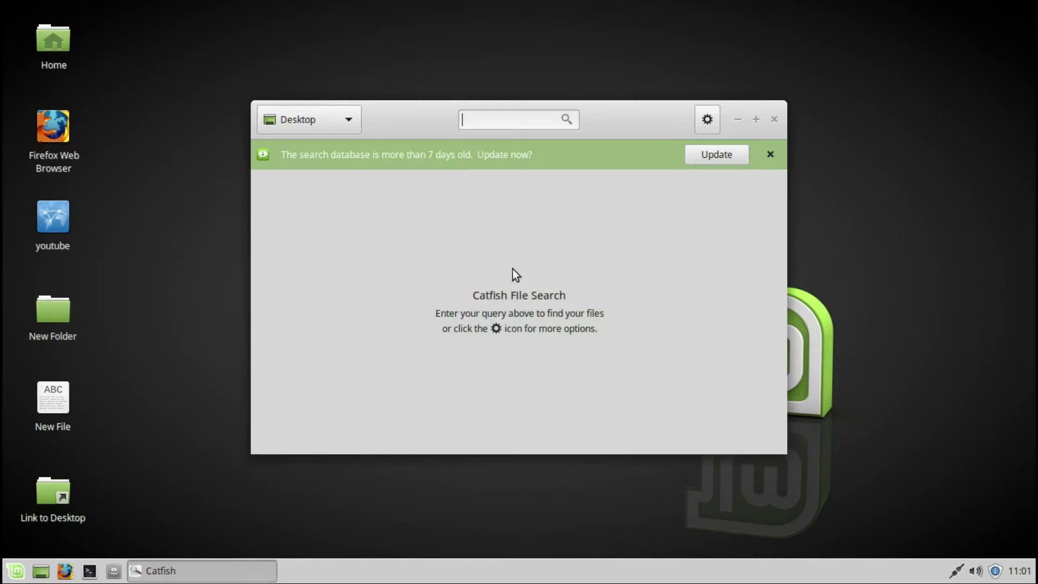
type("New")
key("Return")
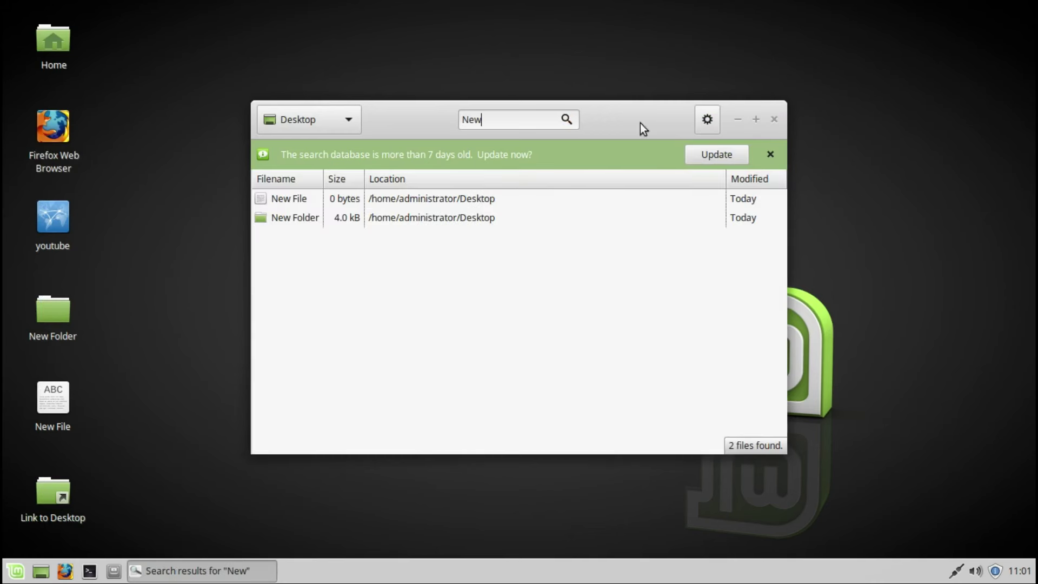
left_click(767, 122)
right_click(684, 189)
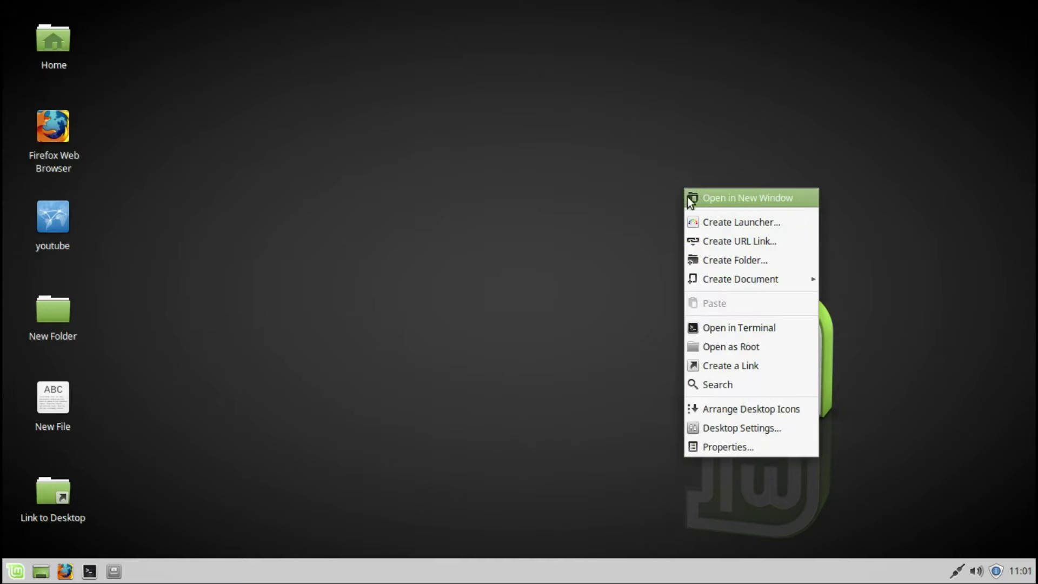
Step: Arrange the desktop icons and set the snowy pine tree backdrop as wallpaper
left_click(708, 413)
right_click(638, 346)
left_click(647, 317)
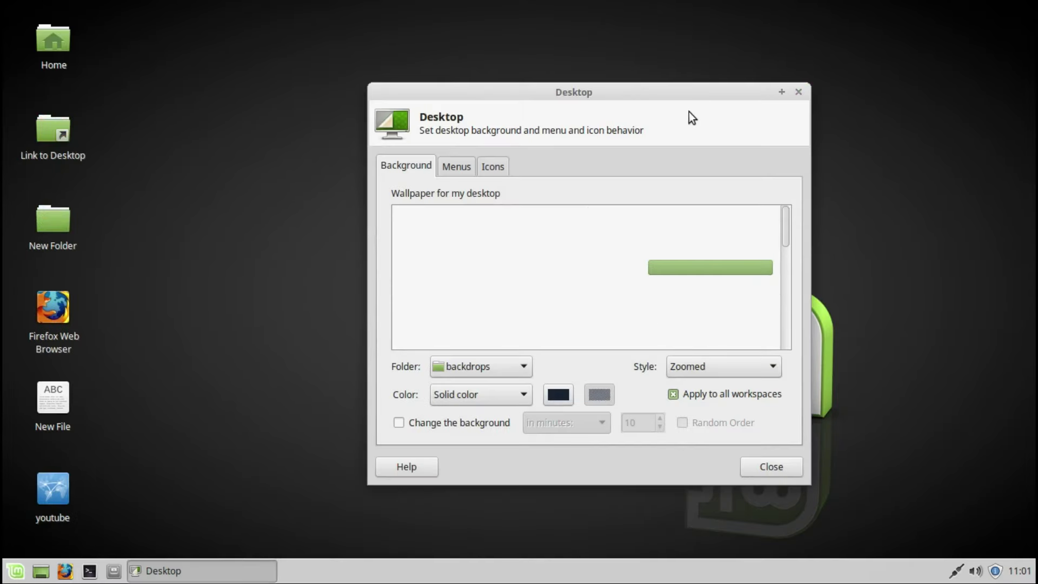
double_click(682, 92)
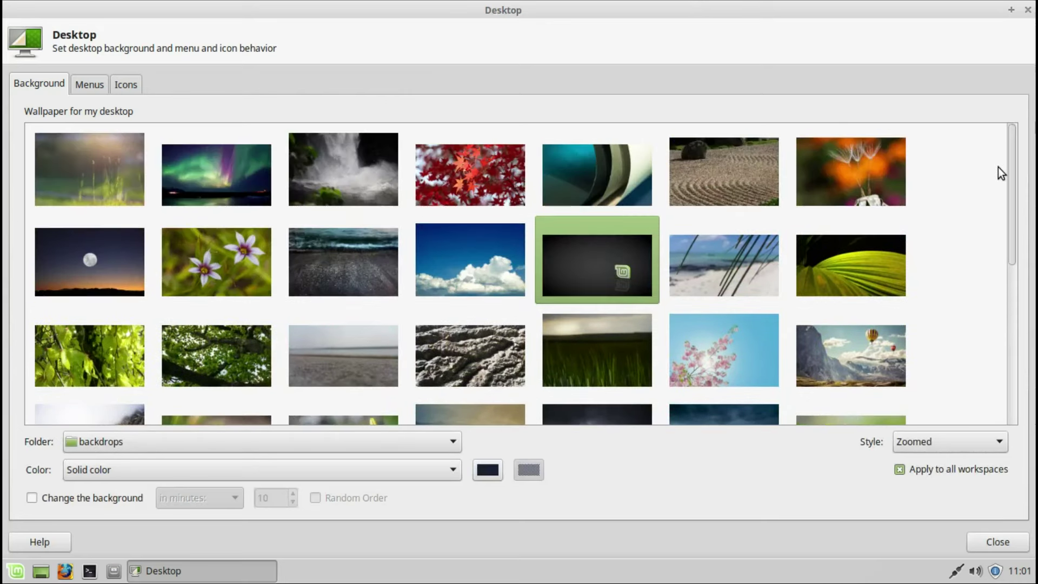
left_click(458, 450)
left_click(437, 447)
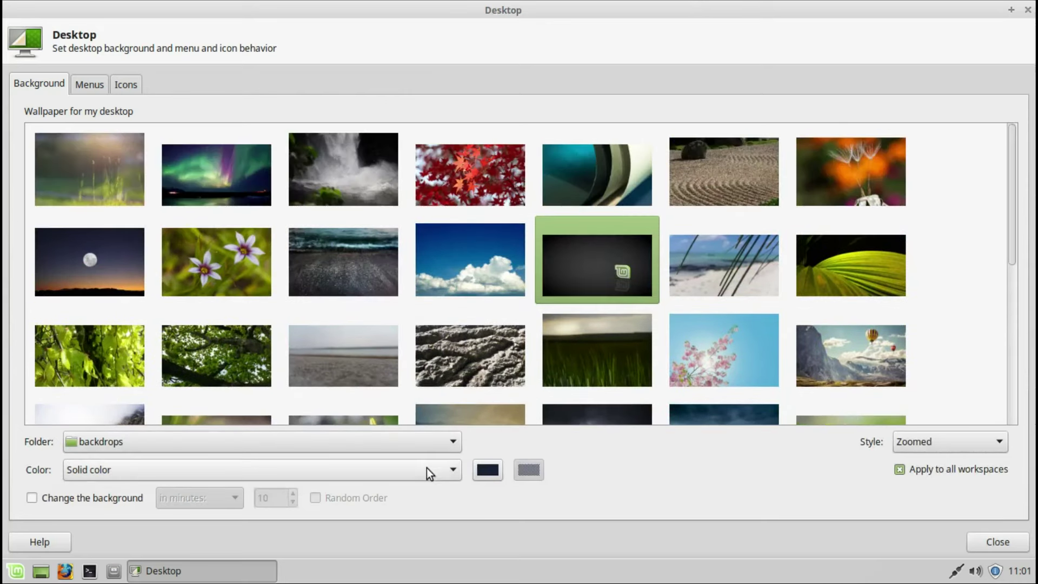
left_click(424, 471)
left_click(424, 471)
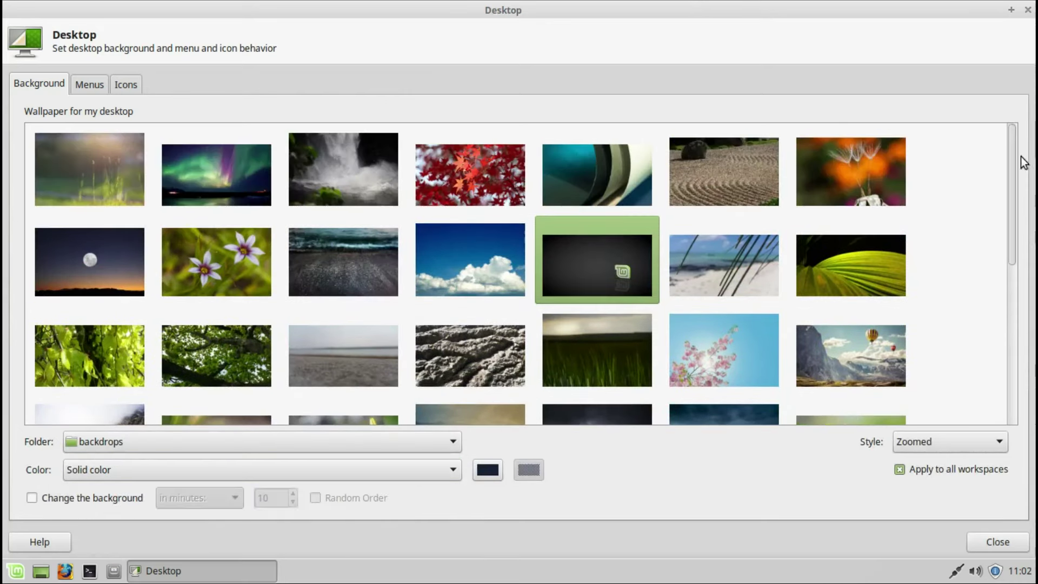
scroll(1012, 258, "down", 3)
left_click_drag(1008, 253, 1013, 365)
left_click(749, 206)
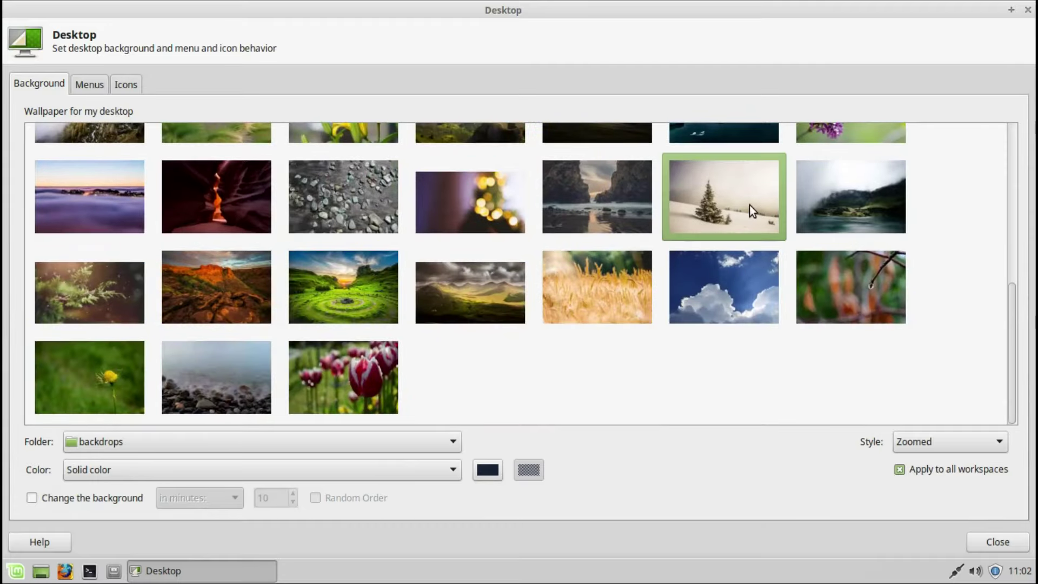
left_click_drag(1015, 317, 1008, 109)
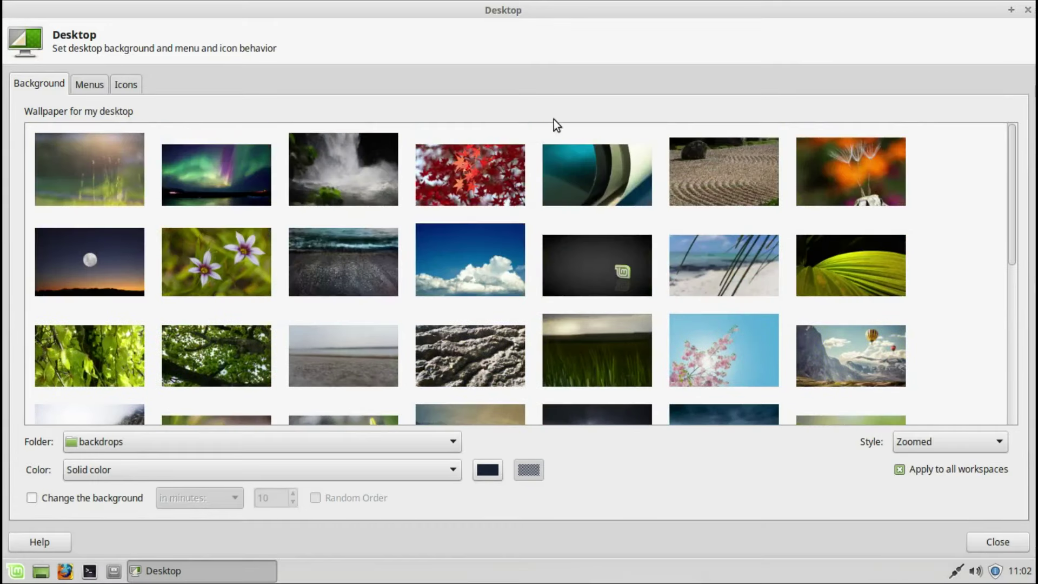
Step: Review the Menus and Icons desktop settings, then close Desktop settings
left_click(92, 84)
left_click(130, 83)
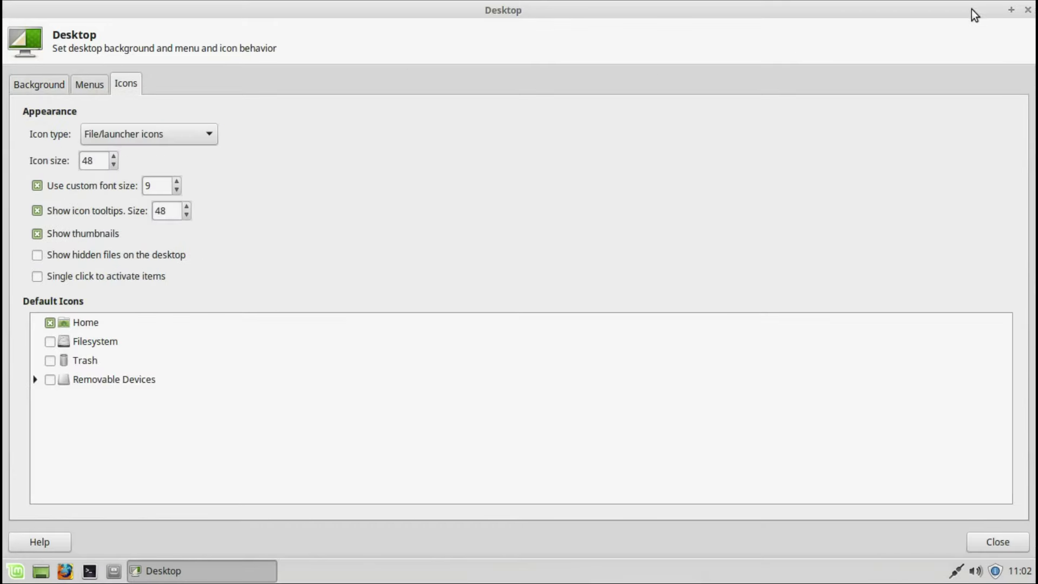
left_click(1028, 11)
Step: Review the Desktop folder's emblems and permissions, keeping group and others at Read only
right_click(612, 248)
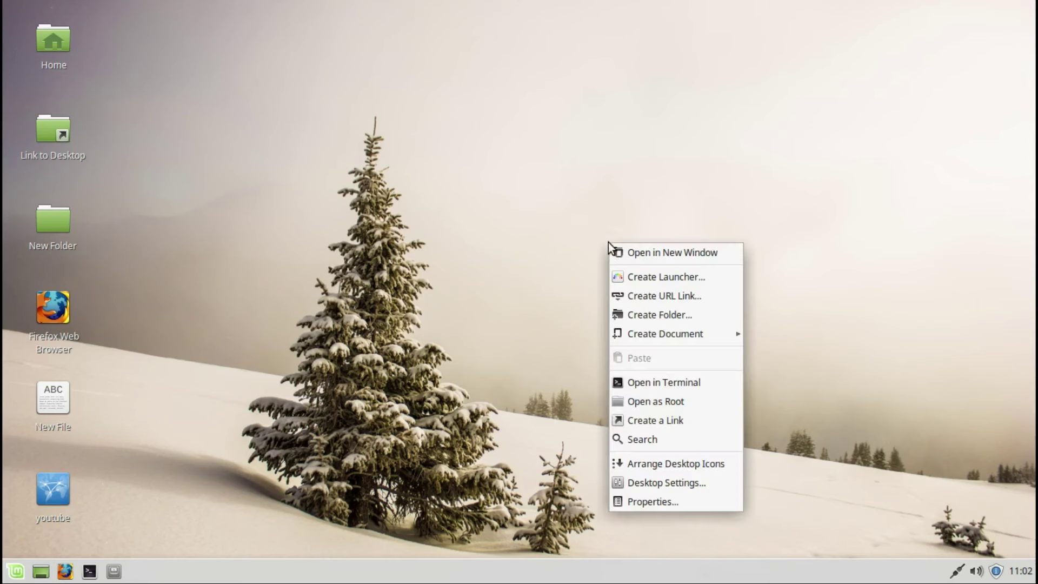
left_click(644, 498)
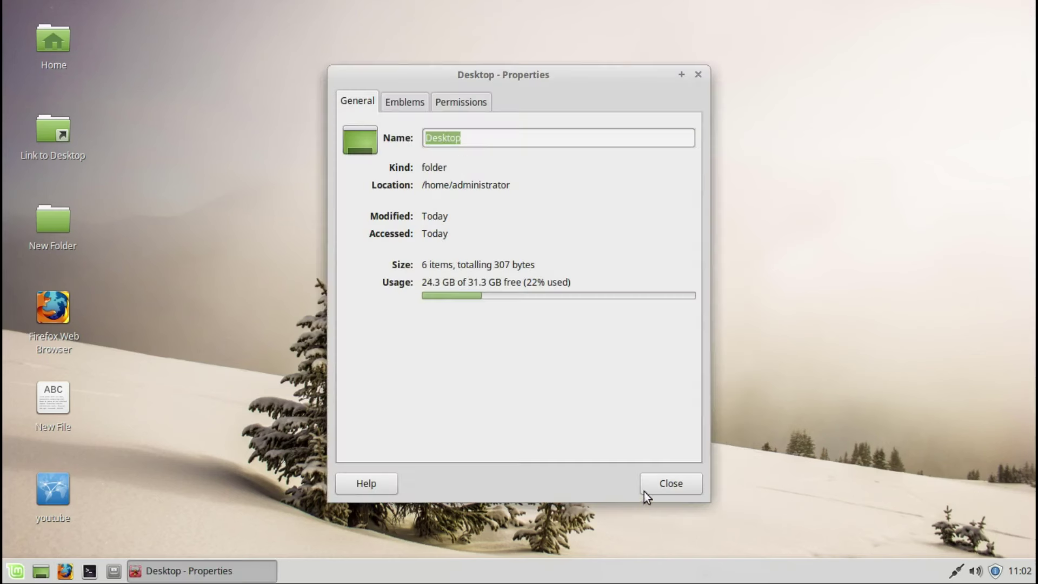
left_click(410, 99)
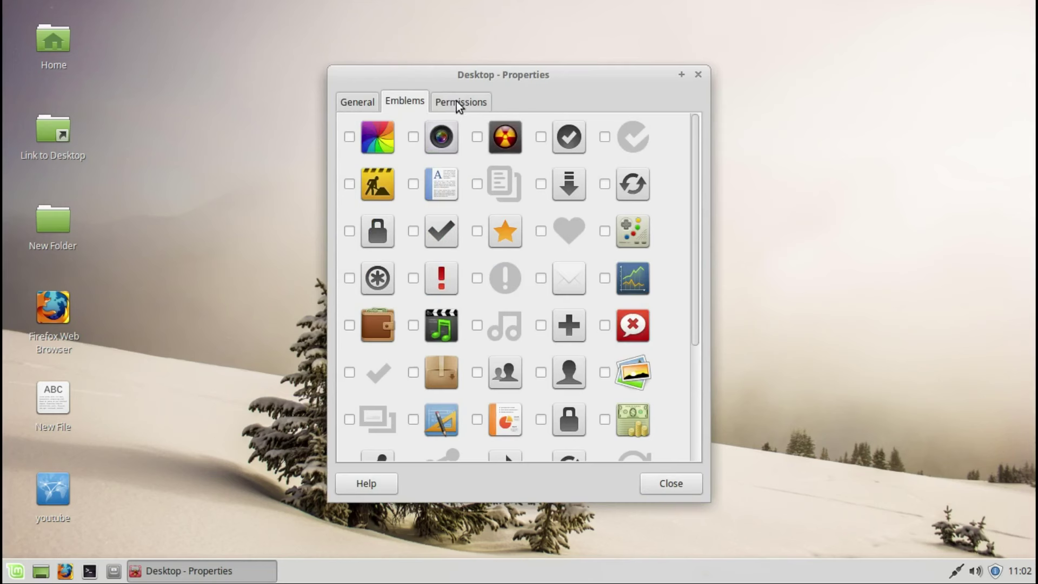
left_click(456, 101)
left_click(629, 167)
left_click(628, 165)
left_click(615, 203)
left_click(614, 205)
left_click(608, 228)
left_click(608, 229)
left_click(592, 280)
left_click(592, 277)
left_click(698, 74)
Step: Glance at the panel calendar, then bring up the Update Manager
left_click(1020, 571)
left_click(1020, 570)
left_click(995, 571)
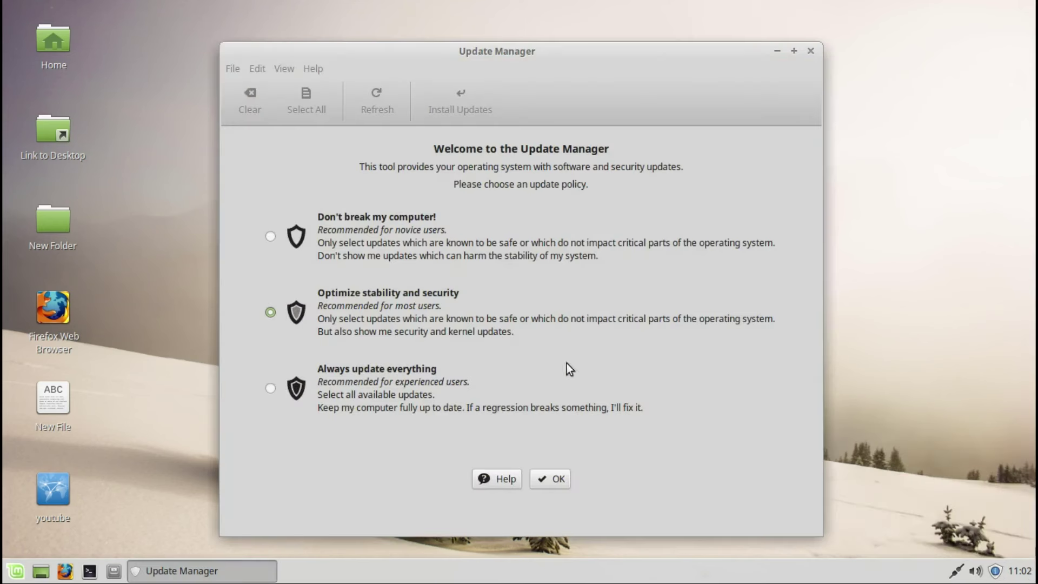
Step: Accept the stability-and-security policy and install the 7 recommended updates with the admin password
left_click(545, 481)
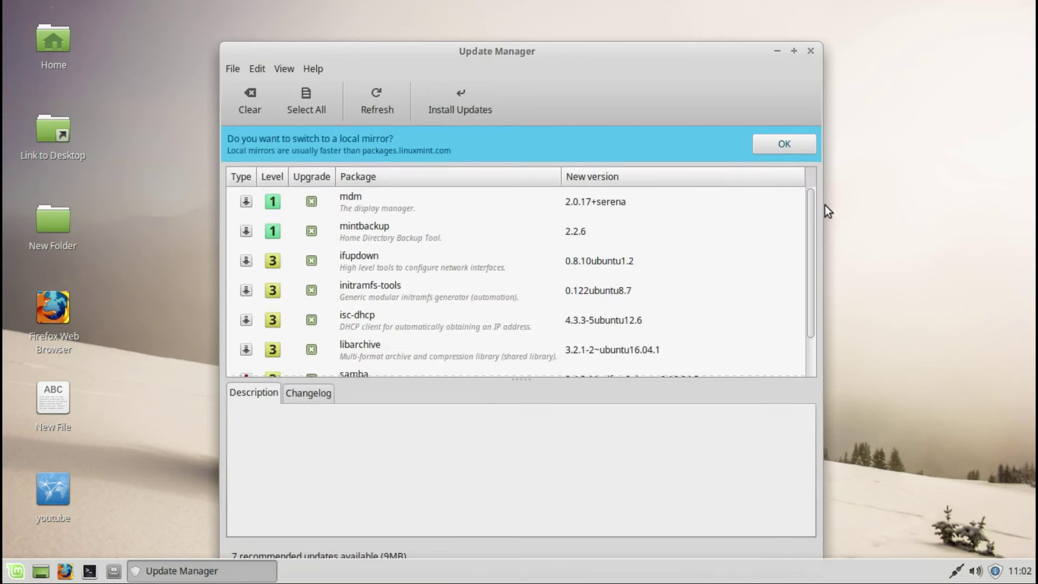
left_click_drag(813, 216, 808, 275)
left_click(460, 102)
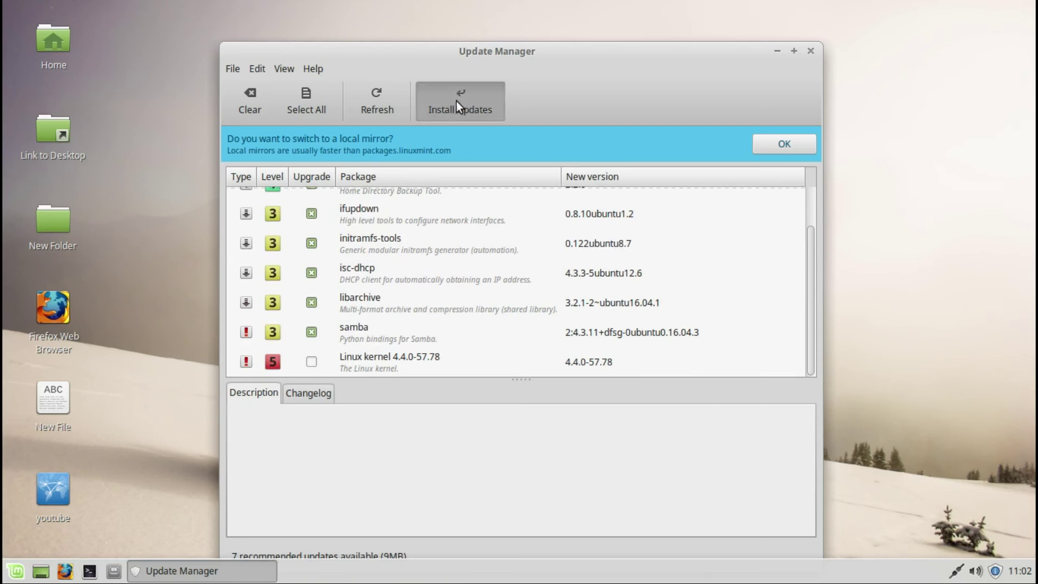
type("•••••••")
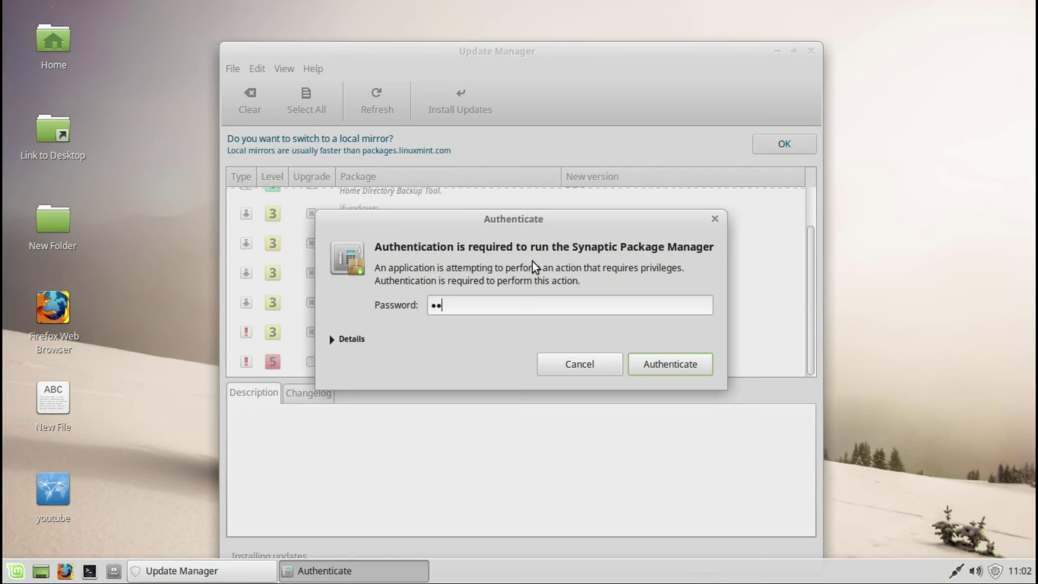
key("Return")
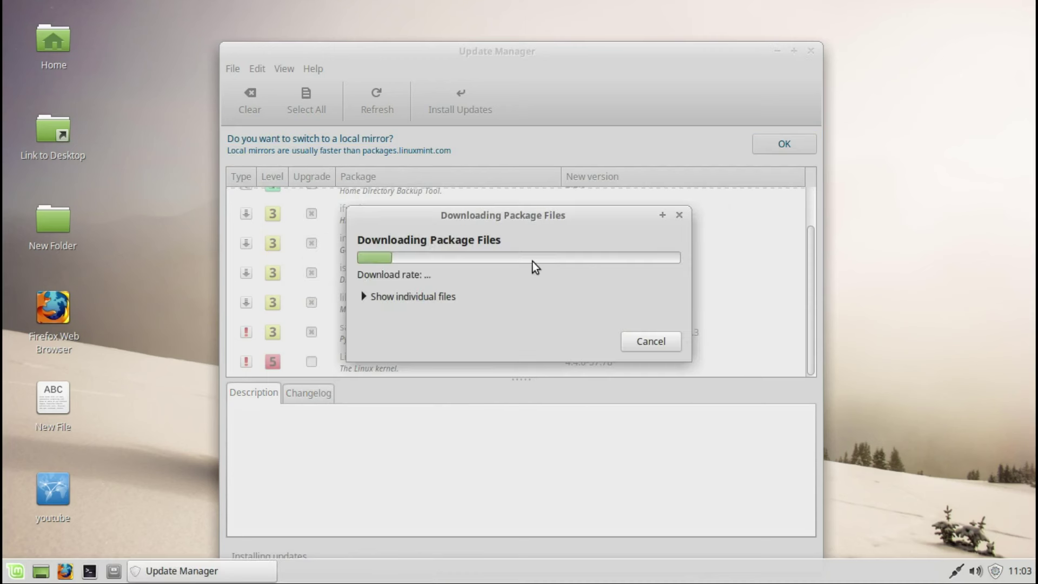
left_click(408, 291)
left_click(408, 292)
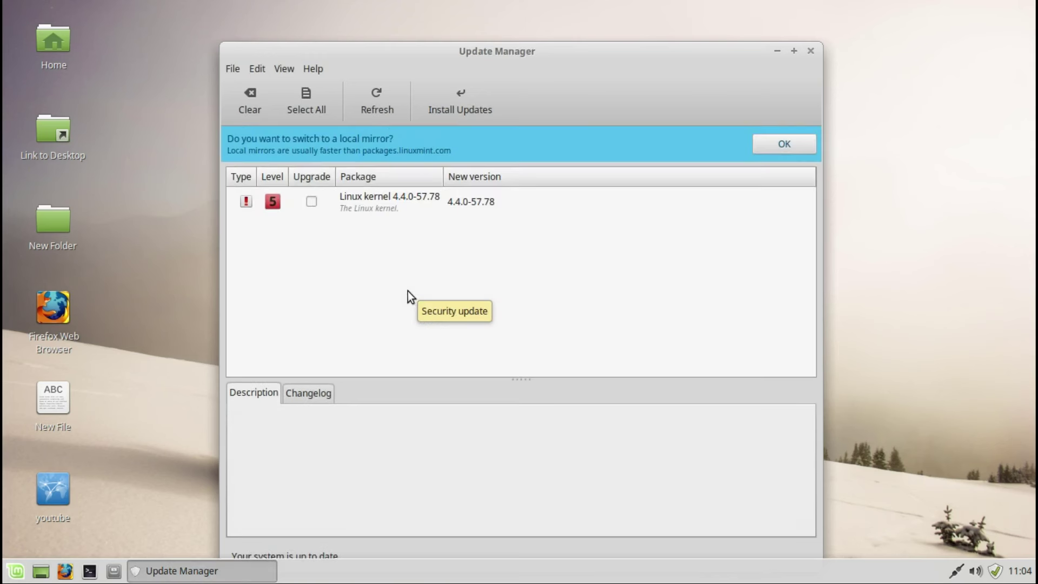
Step: Tick the Linux kernel 4.4.0-57.78 update and install it with the admin password
left_click(312, 201)
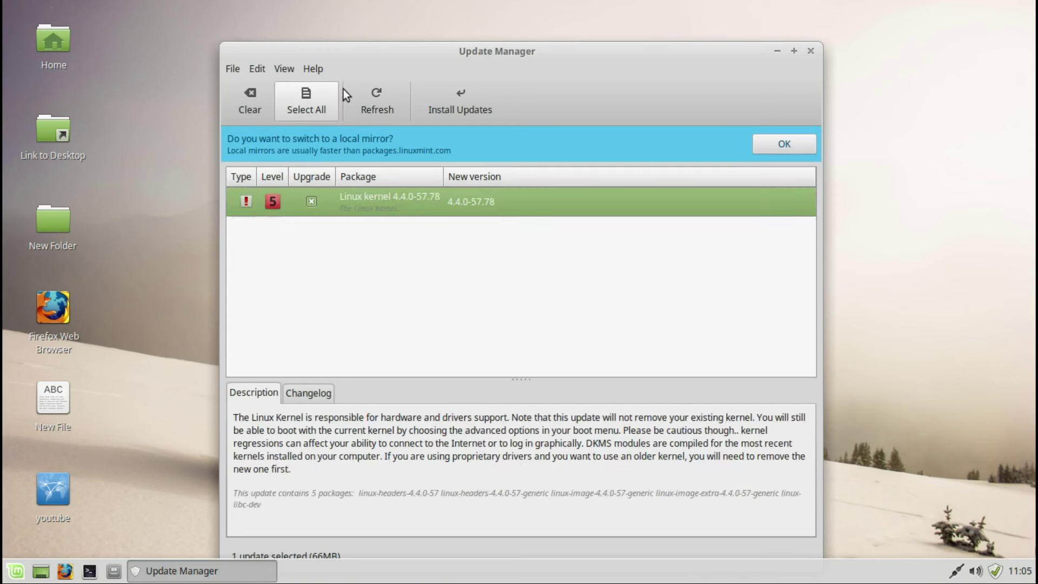
left_click(446, 105)
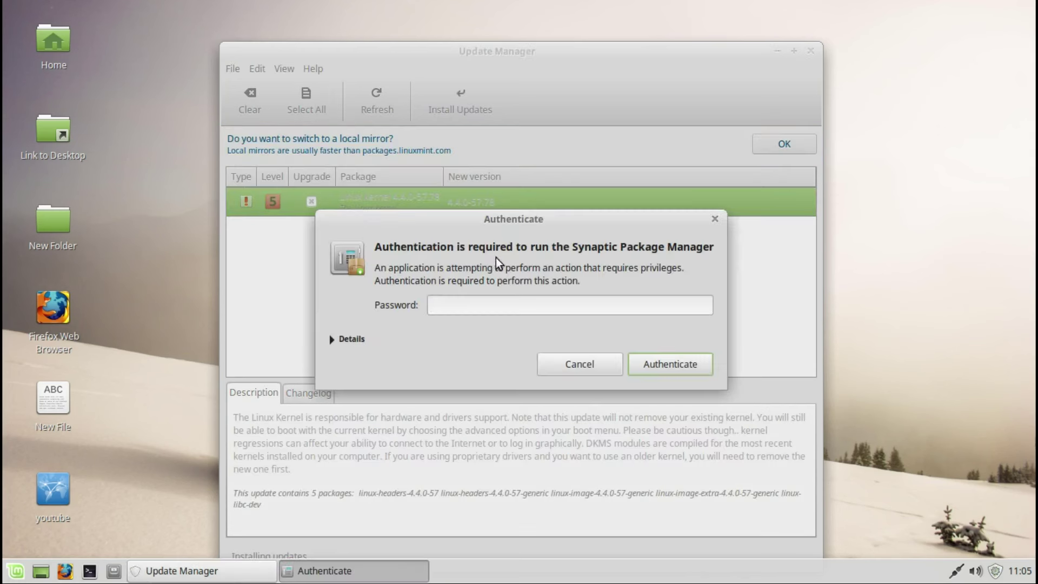
type("******")
key("Return")
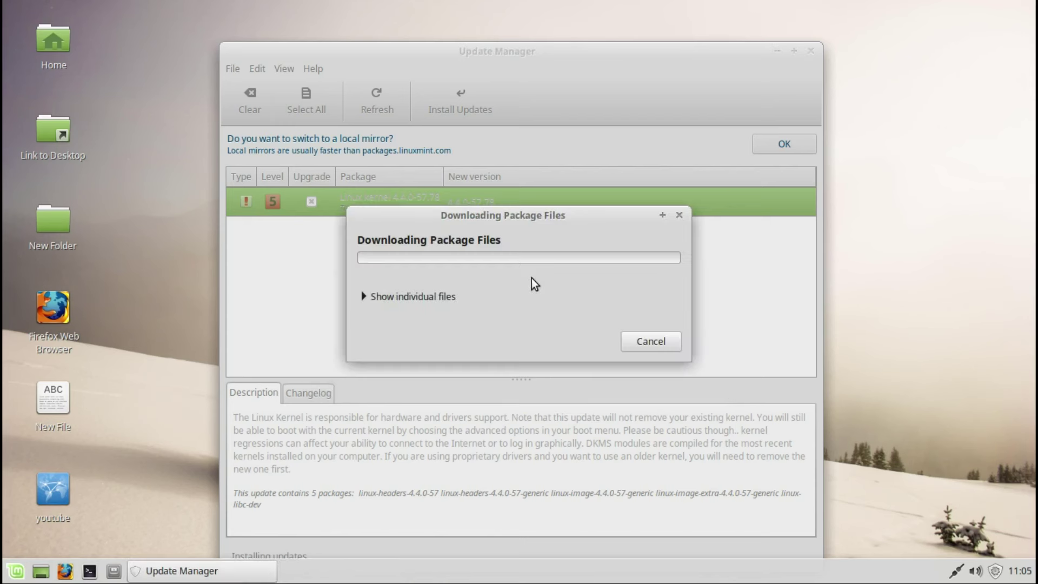
left_click(375, 297)
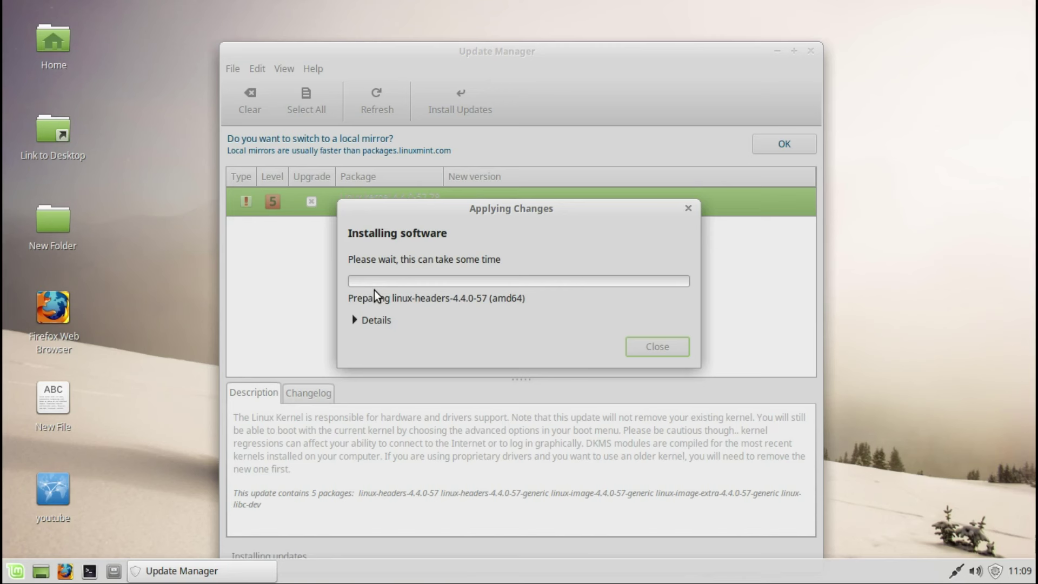
left_click(354, 315)
left_click(354, 319)
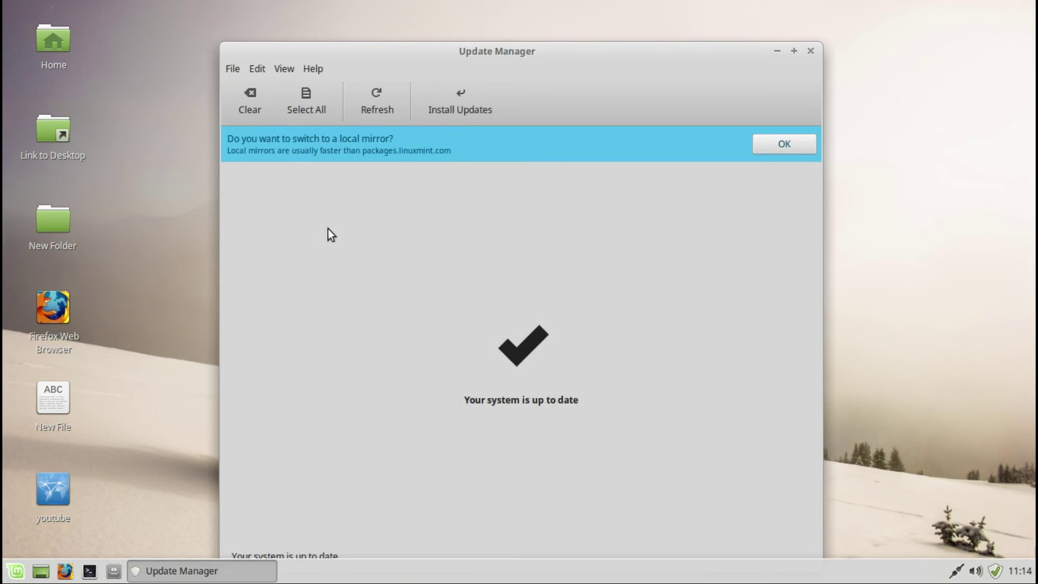
Step: Dismiss the local-mirror suggestion and authenticate with the admin password to open Software Sources
left_click(758, 146)
type("aaaaa")
key("Return")
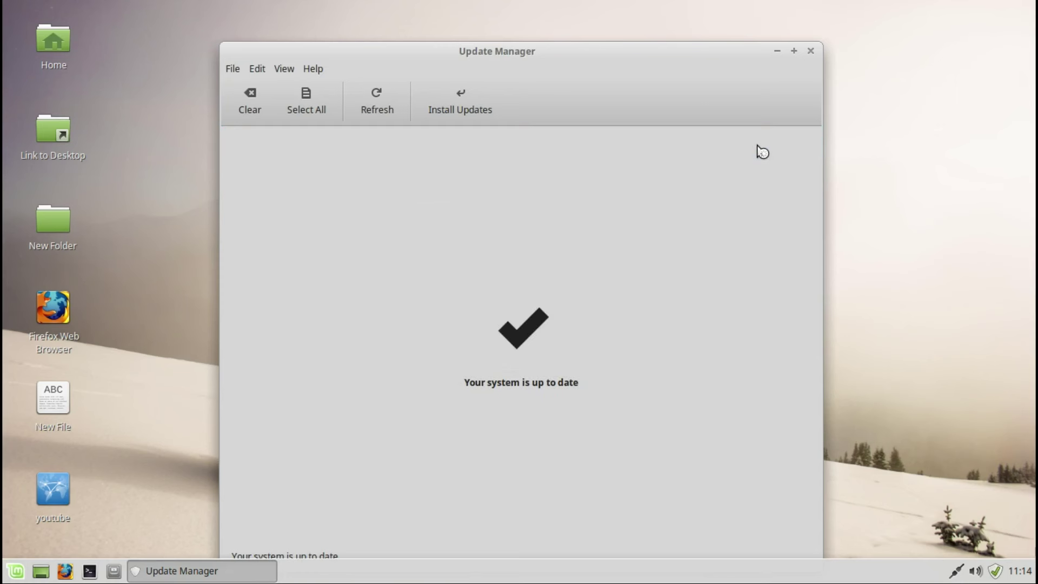
type("aaaaaa")
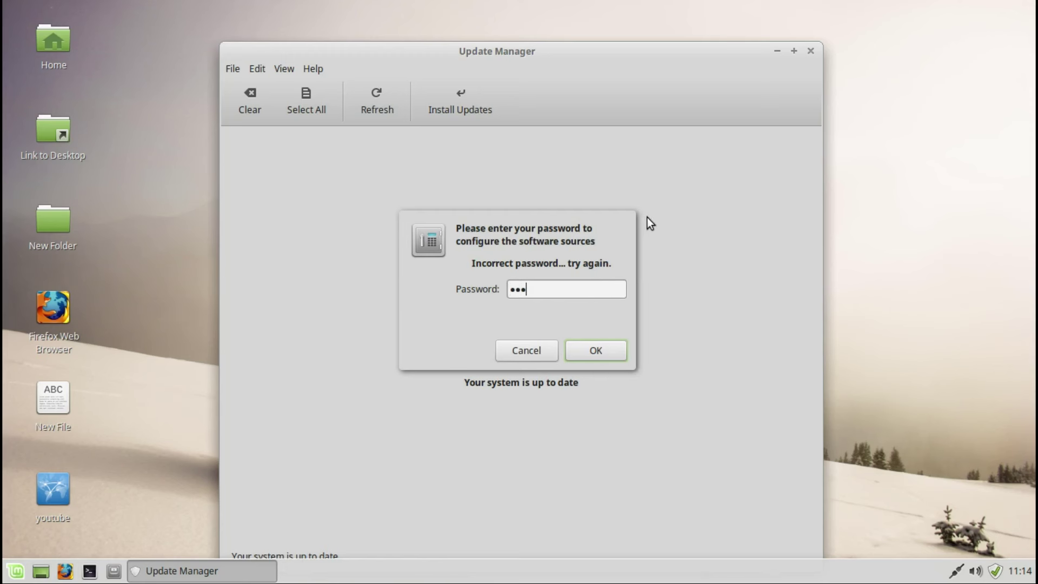
key("Return")
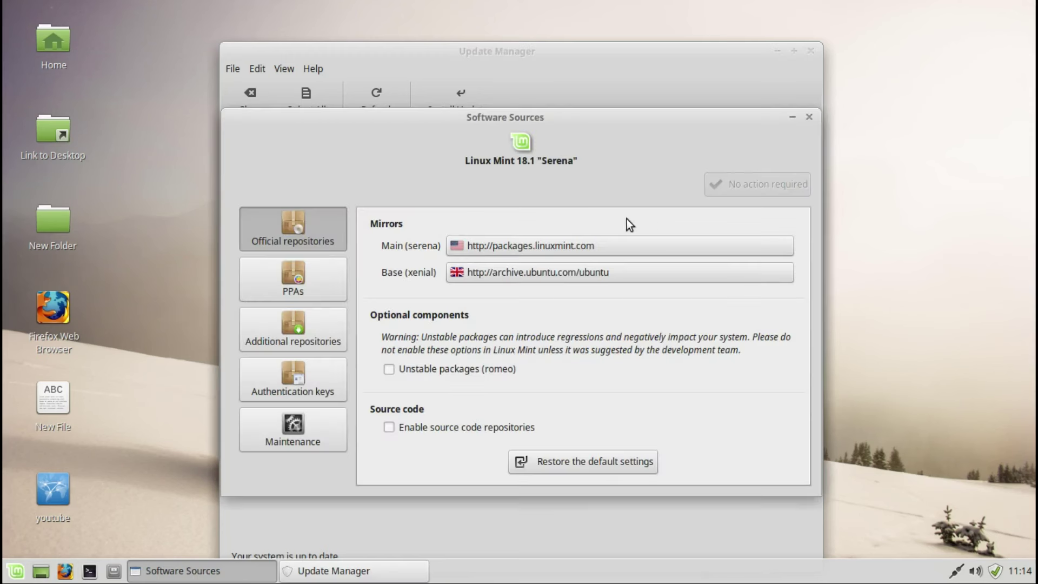
Step: Inspect the main mirror list and the PPAs page, cancelling Add PPA without changes
left_click(532, 251)
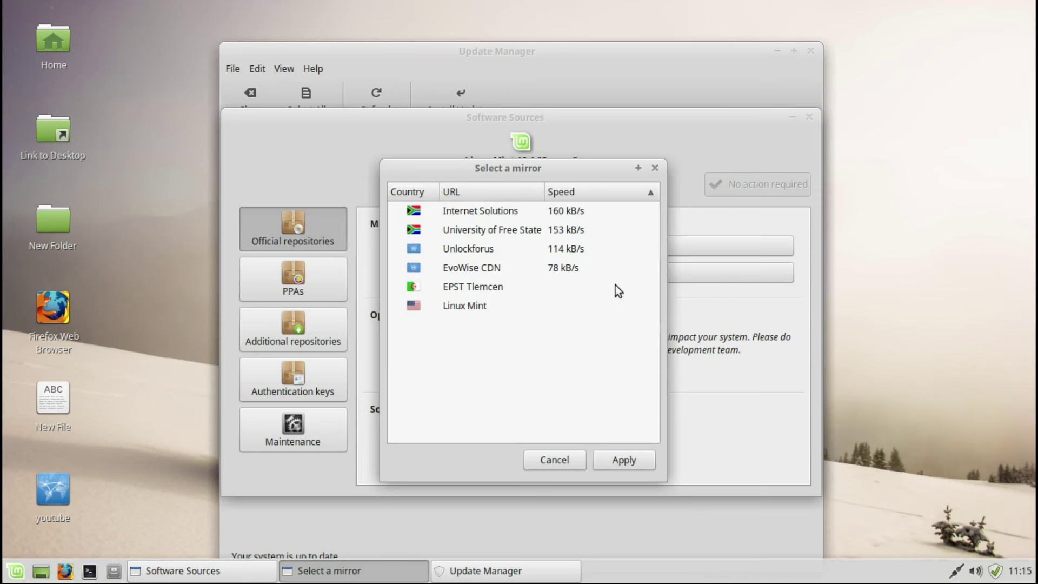
left_click(655, 168)
left_click(303, 285)
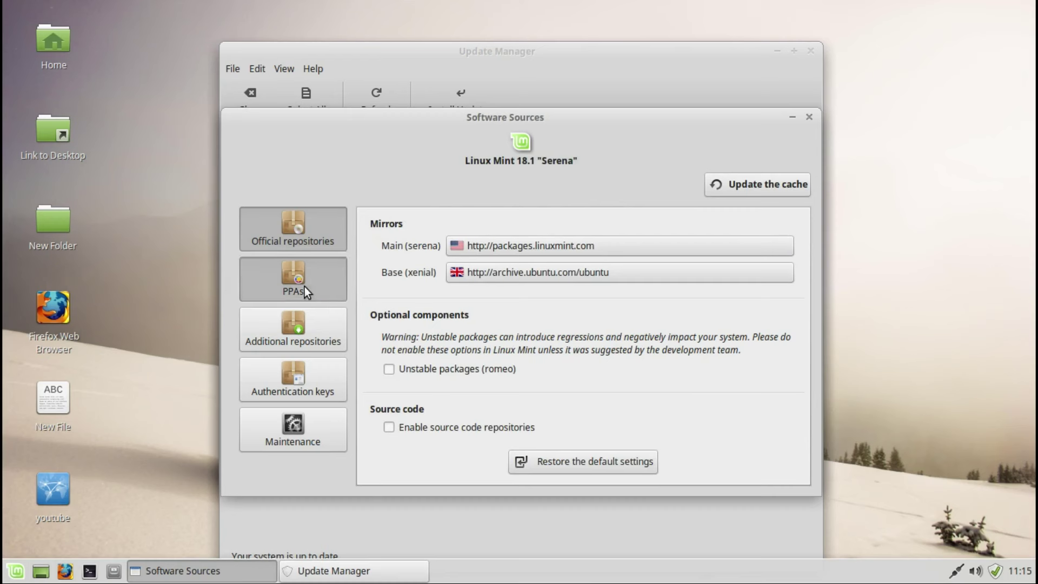
left_click(401, 470)
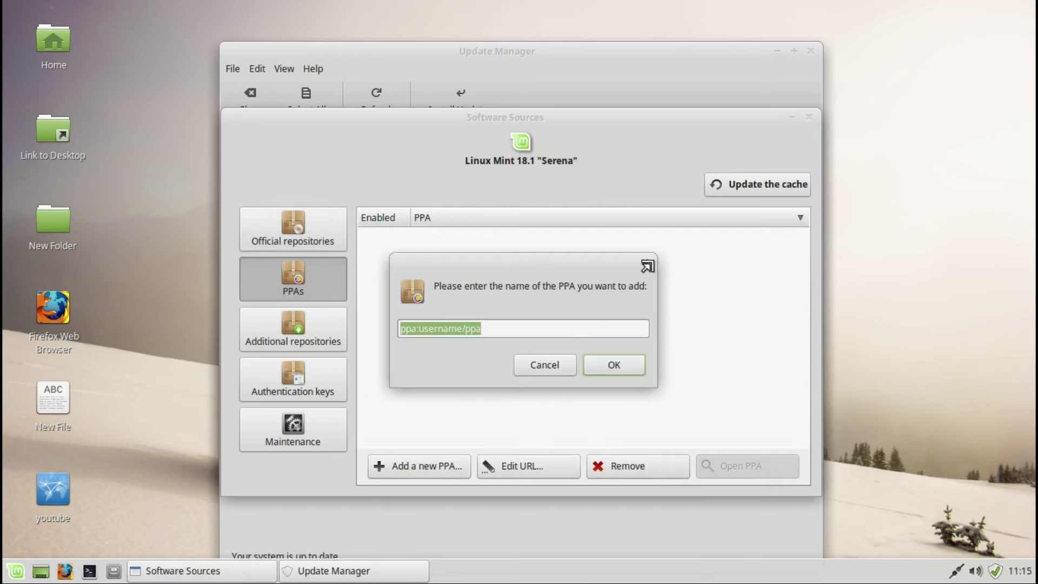
left_click(639, 272)
Step: Look over Additional repositories, Authentication keys and Maintenance, then close Software Sources
left_click(319, 326)
left_click(312, 385)
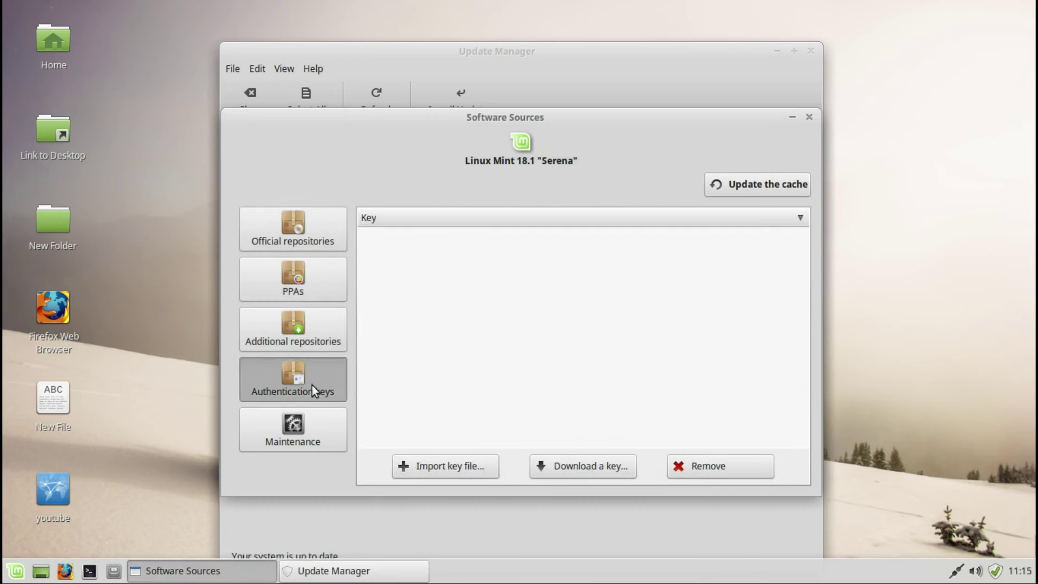
left_click(315, 434)
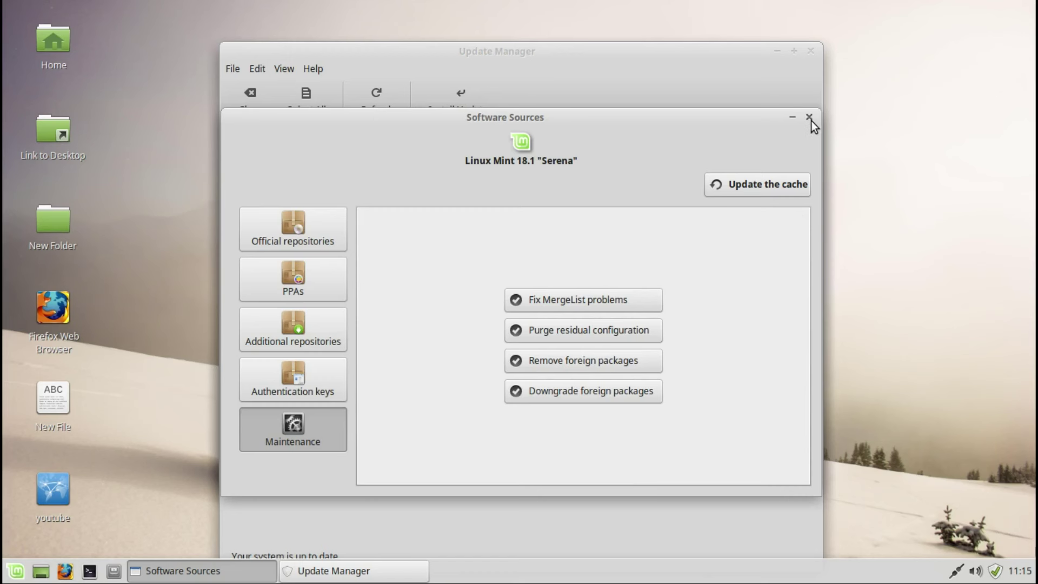
left_click(809, 117)
Step: Close Update Manager and glance at the panel's volume and network menus
left_click(812, 54)
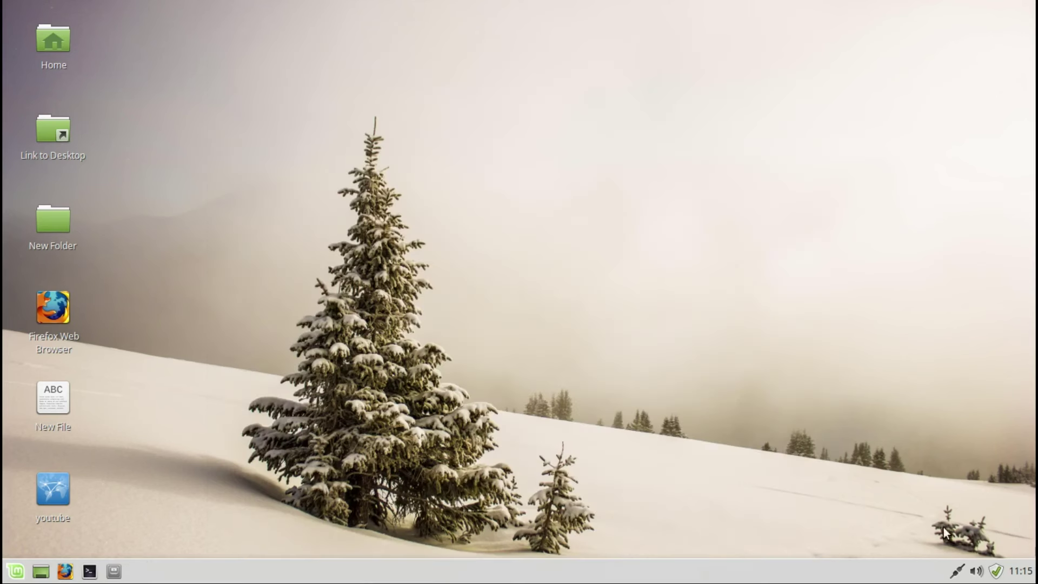
left_click(975, 571)
left_click(958, 571)
left_click(960, 571)
Step: View the xfce4-panel About information from the panel menu, then dismiss it
right_click(868, 574)
mouse_move(897, 558)
left_click(789, 572)
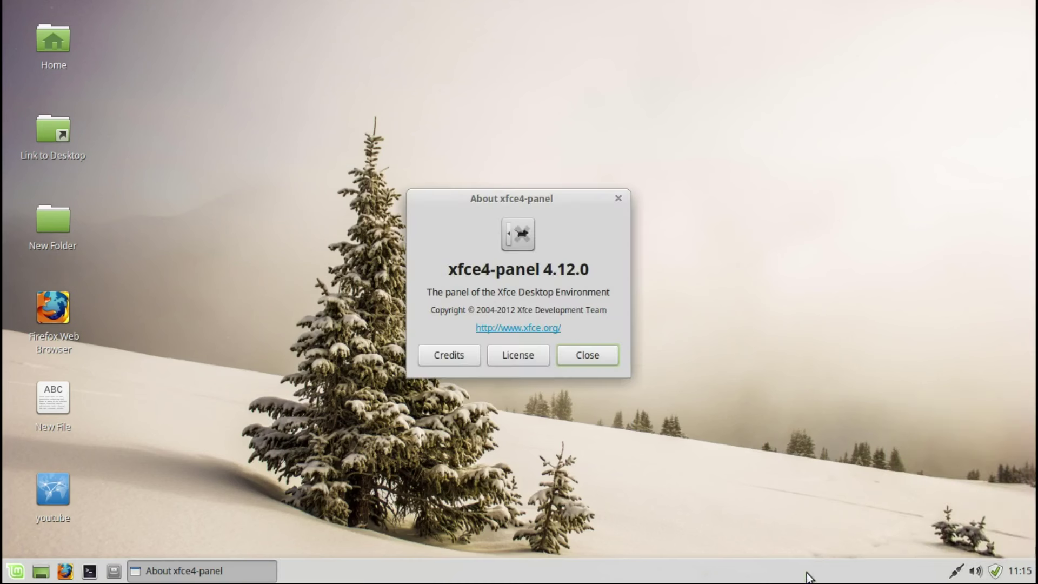
left_click(617, 199)
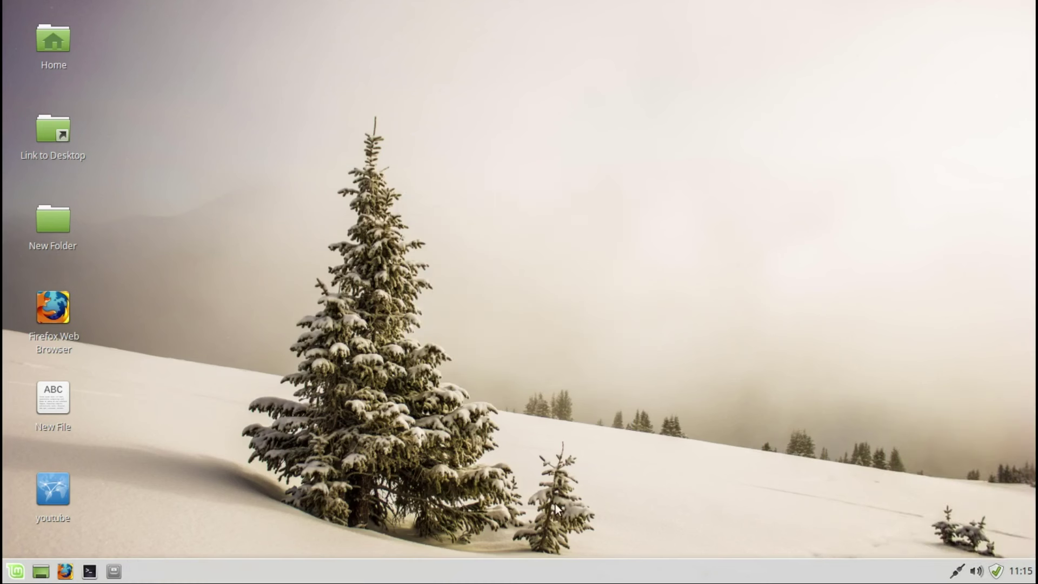
Step: Read the Xfce Panel documentation online in Firefox, scroll through it, and close Firefox
right_click(532, 569)
mouse_move(557, 560)
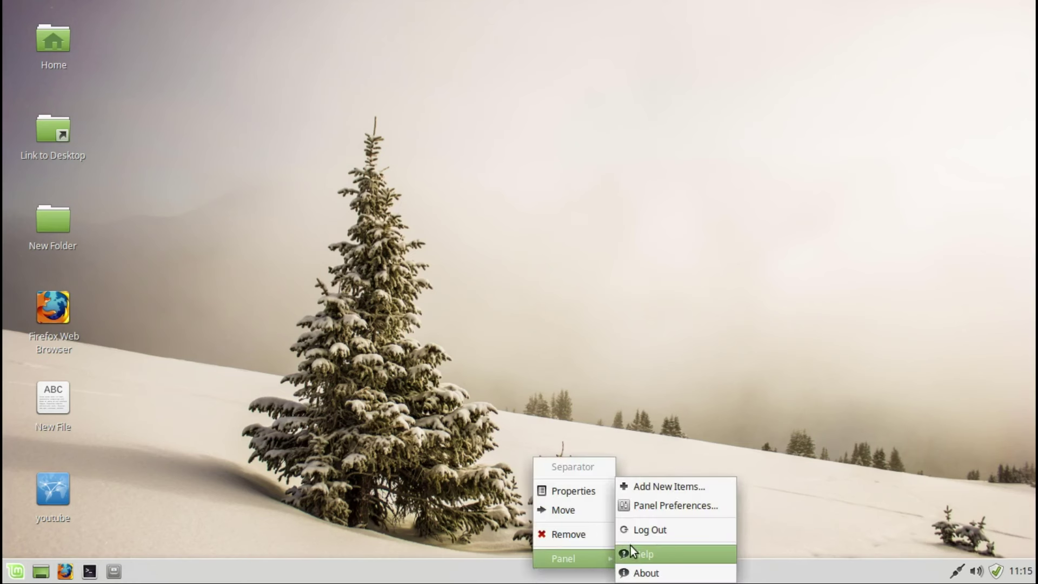
left_click(660, 551)
left_click(643, 359)
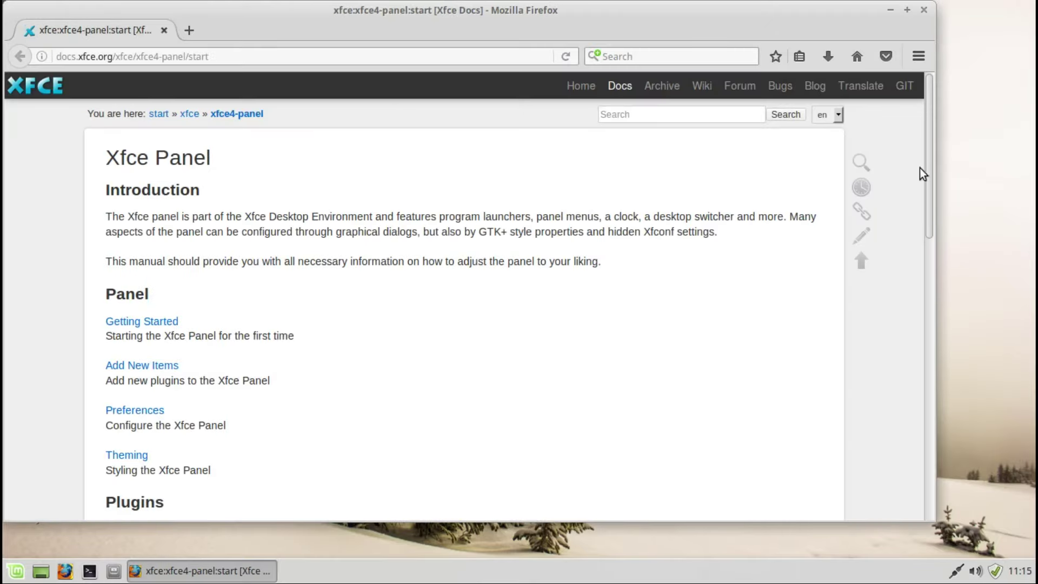
left_click_drag(929, 170, 926, 448)
left_click(923, 10)
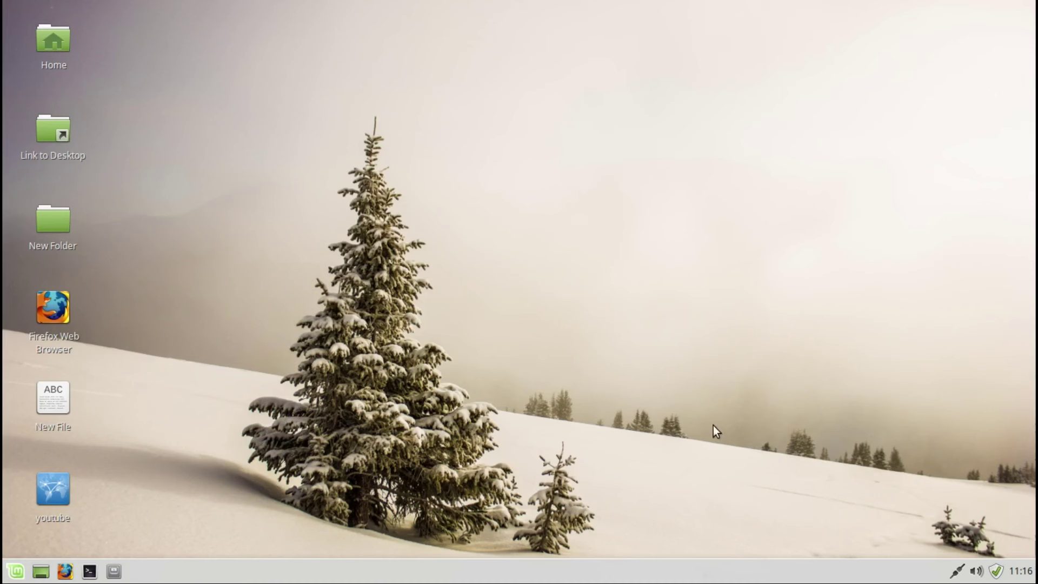
Step: Review the Panel Preferences' Appearance and Items pages without changes
right_click(647, 574)
mouse_move(678, 561)
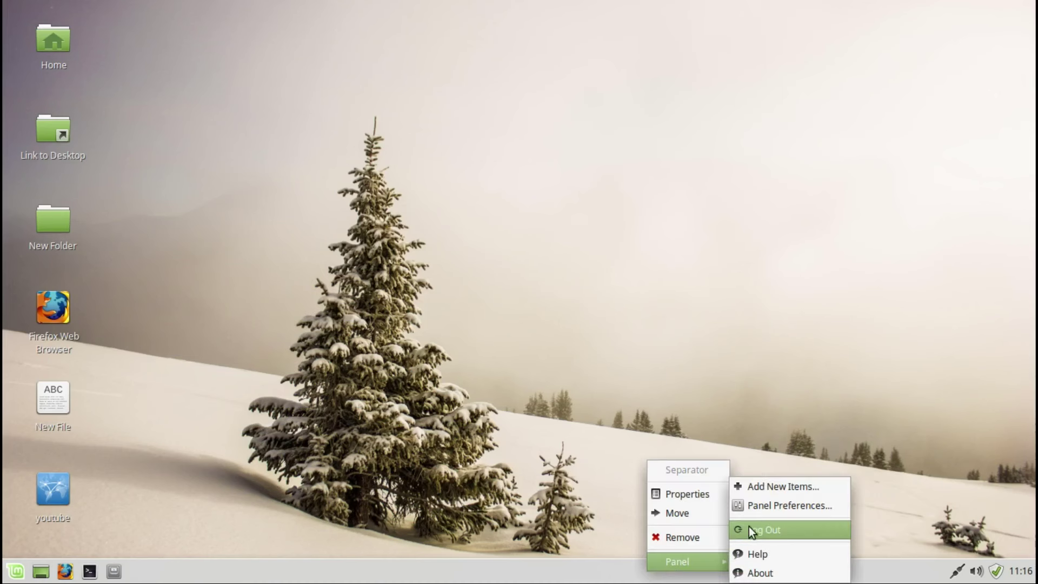
left_click(748, 508)
left_click(482, 204)
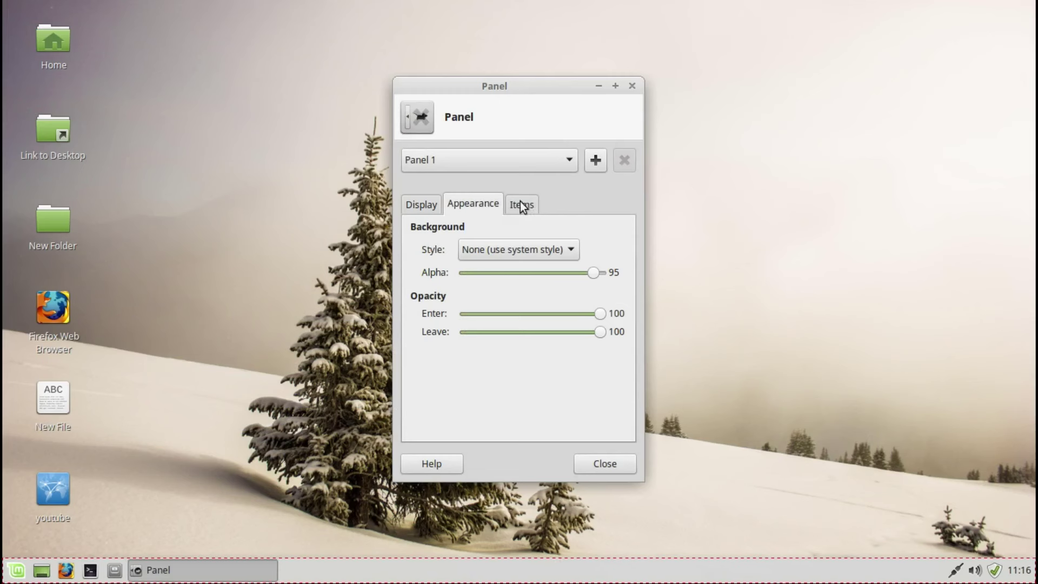
left_click(521, 202)
left_click(632, 85)
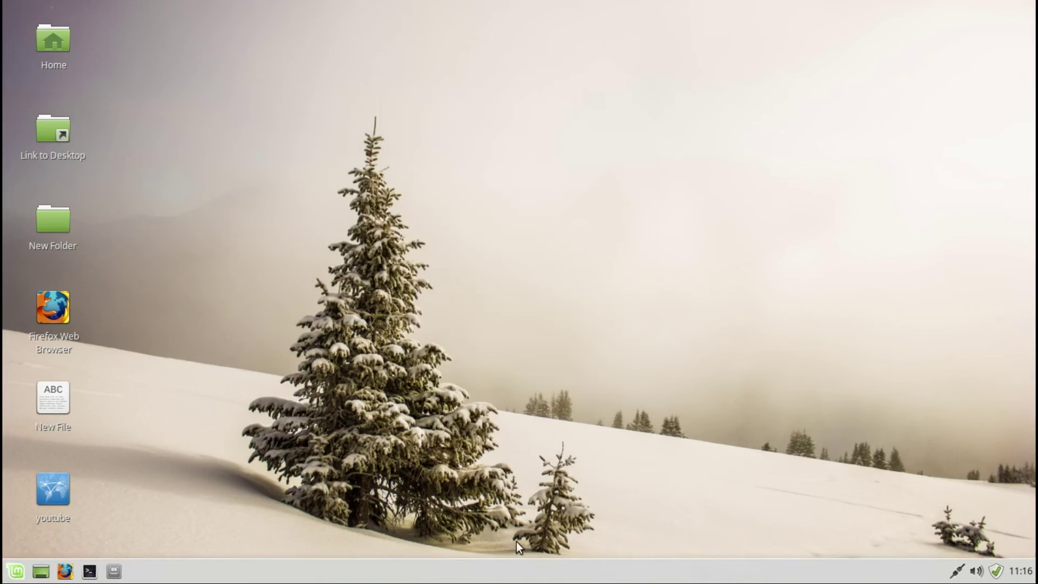
Step: Add the System Load Monitor plugin to the bottom panel via Add New Items
right_click(512, 575)
mouse_move(537, 565)
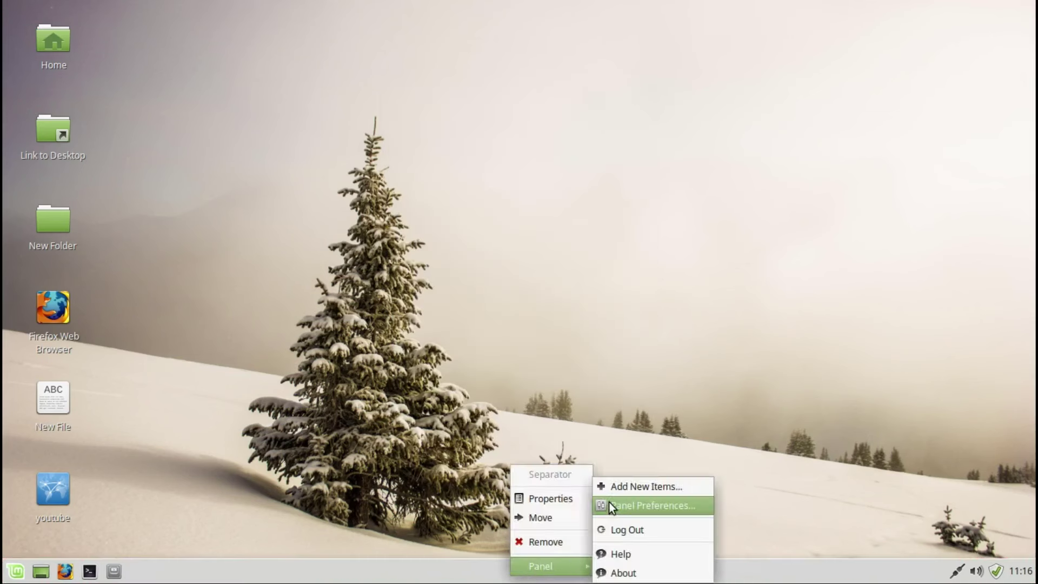
left_click(606, 488)
left_click_drag(639, 230, 655, 371)
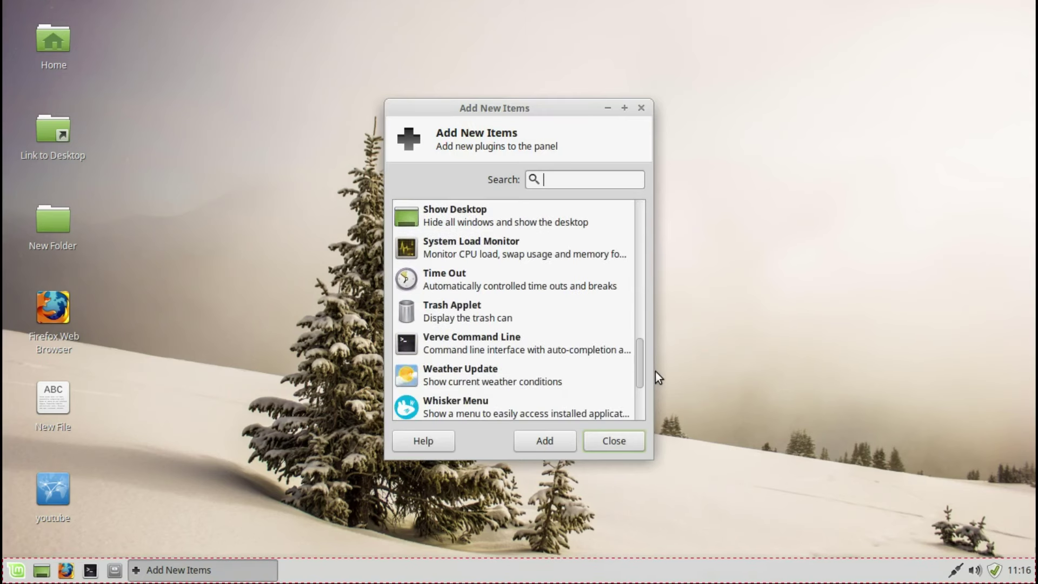
left_click(548, 252)
left_click(548, 442)
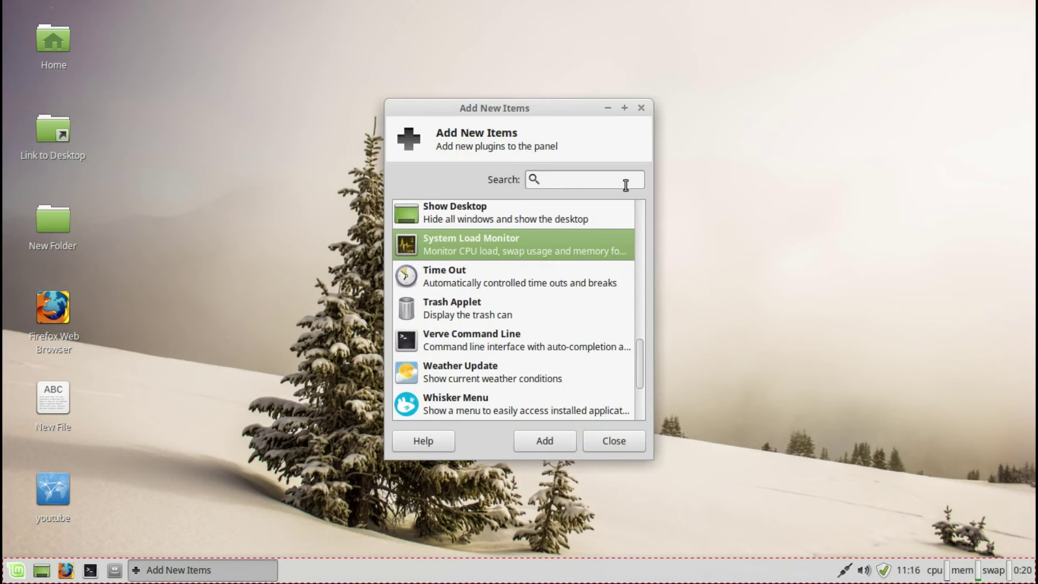
left_click(641, 107)
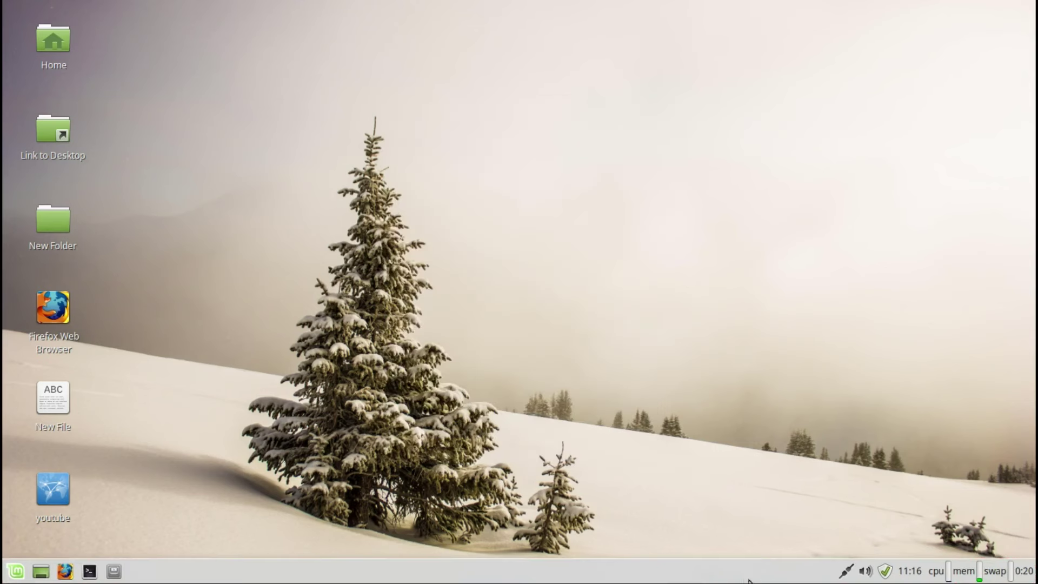
Step: Move the panel separator to a new spot and keep its Transparent style
right_click(730, 577)
left_click(768, 518)
left_click(712, 574)
right_click(653, 578)
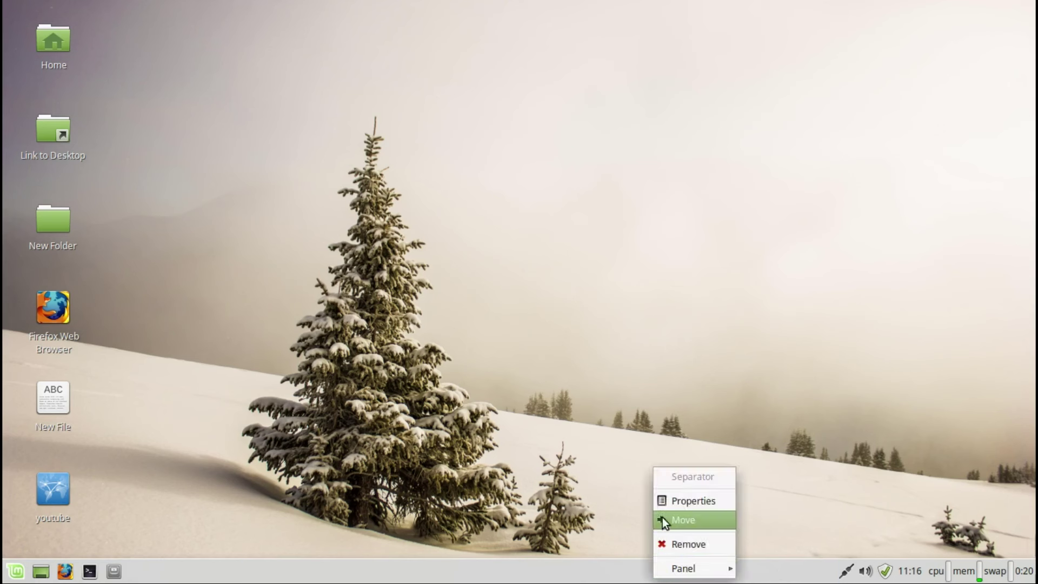
left_click(664, 500)
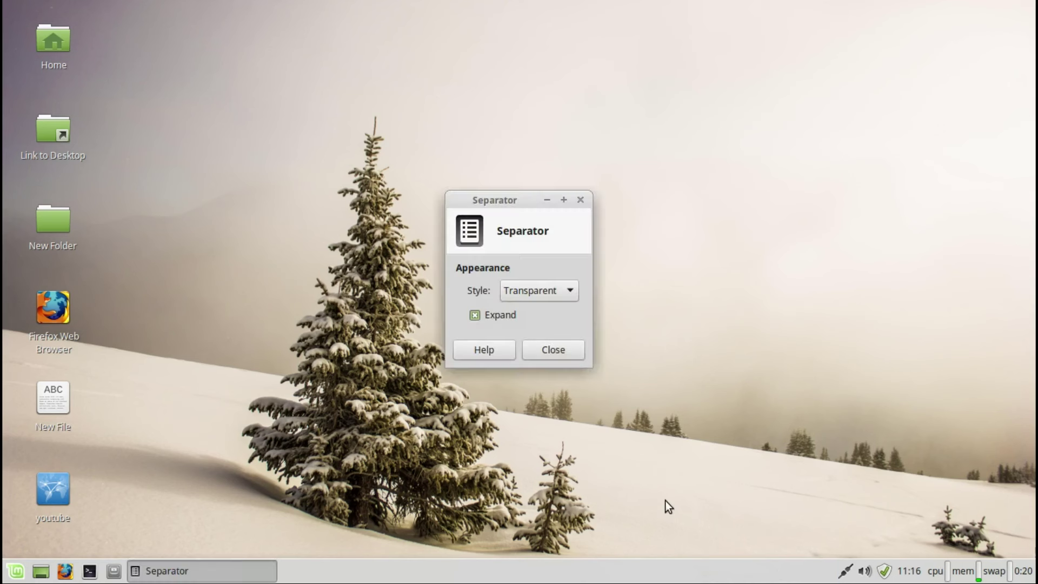
left_click(564, 292)
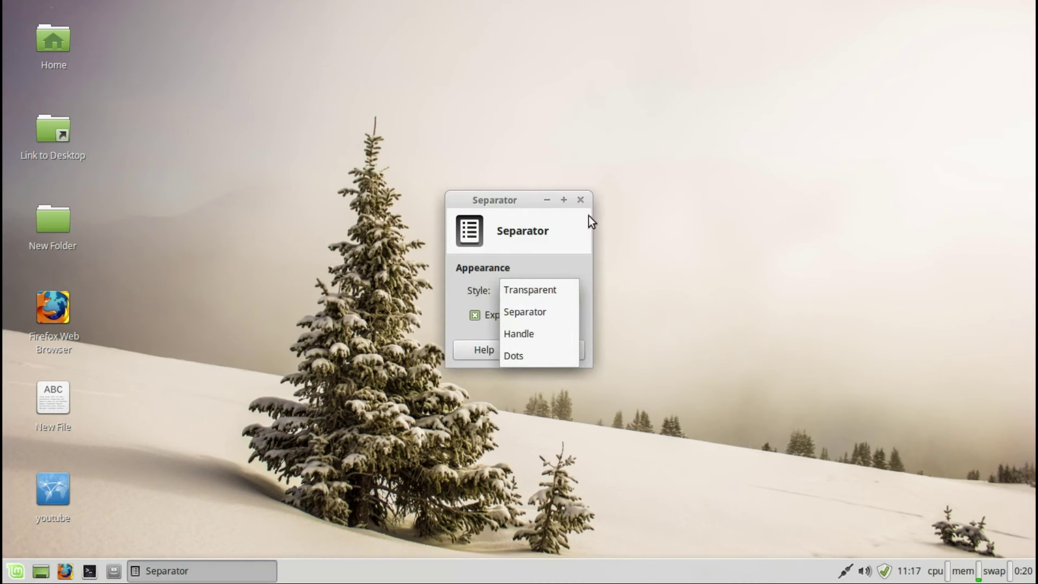
left_click(582, 198)
left_click(581, 199)
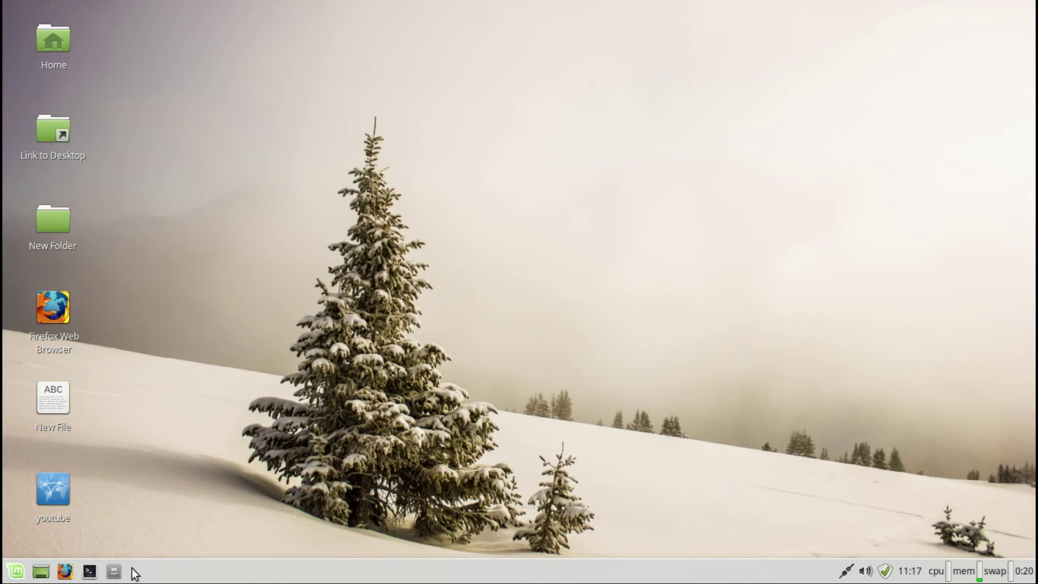
left_click(114, 571)
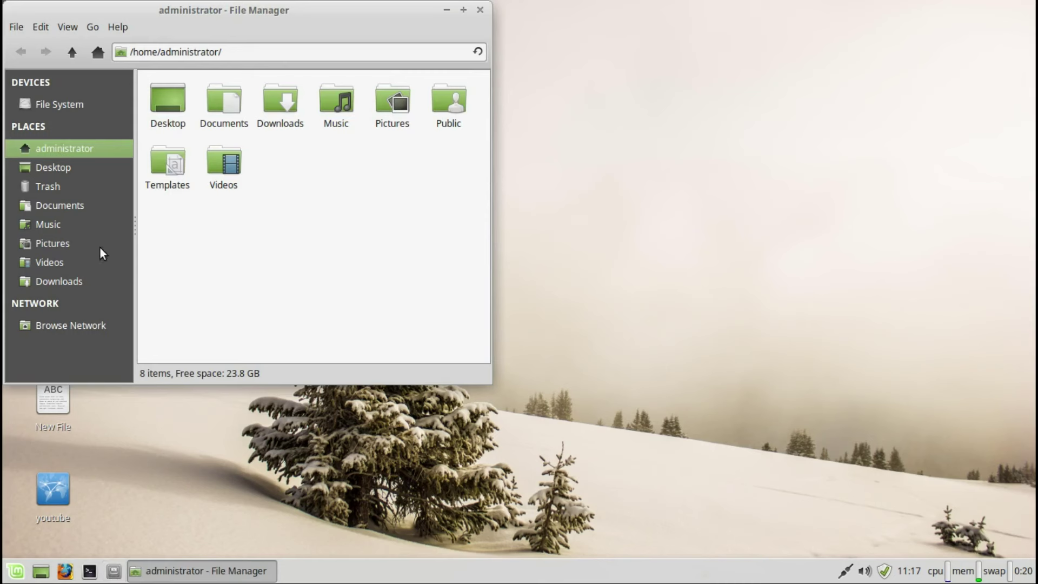
left_click(49, 166)
left_click(49, 187)
left_click(53, 205)
left_click(55, 224)
left_click(56, 243)
left_click(55, 262)
left_click(55, 281)
left_click(53, 327)
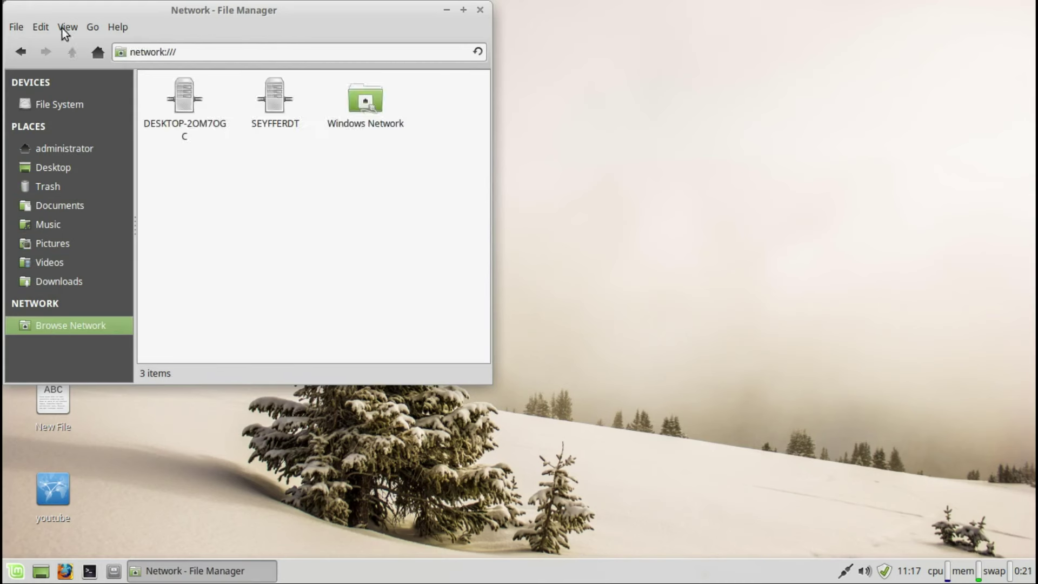
left_click(60, 105)
left_click(117, 27)
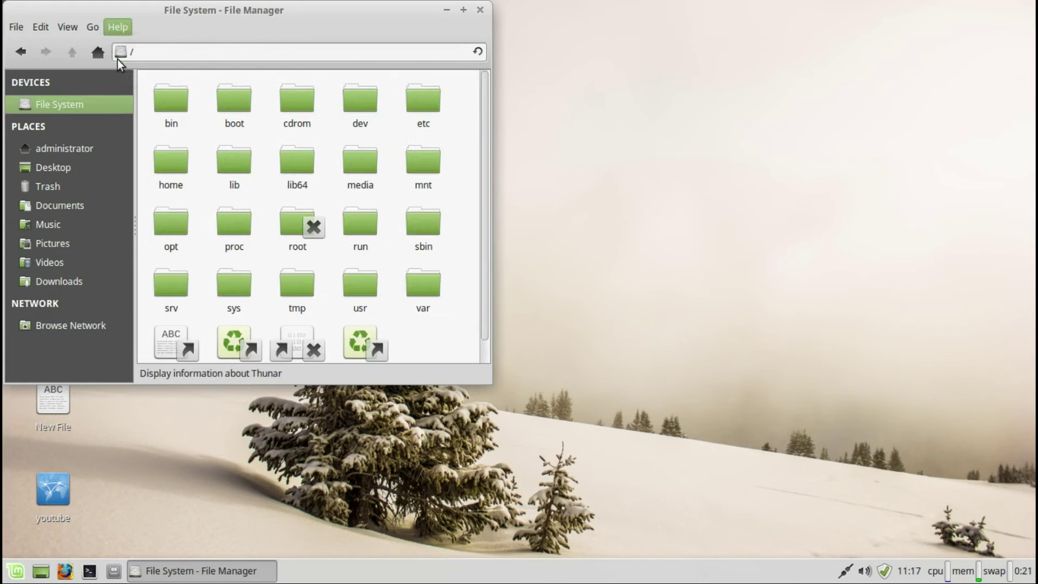
left_click(118, 62)
left_click(349, 51)
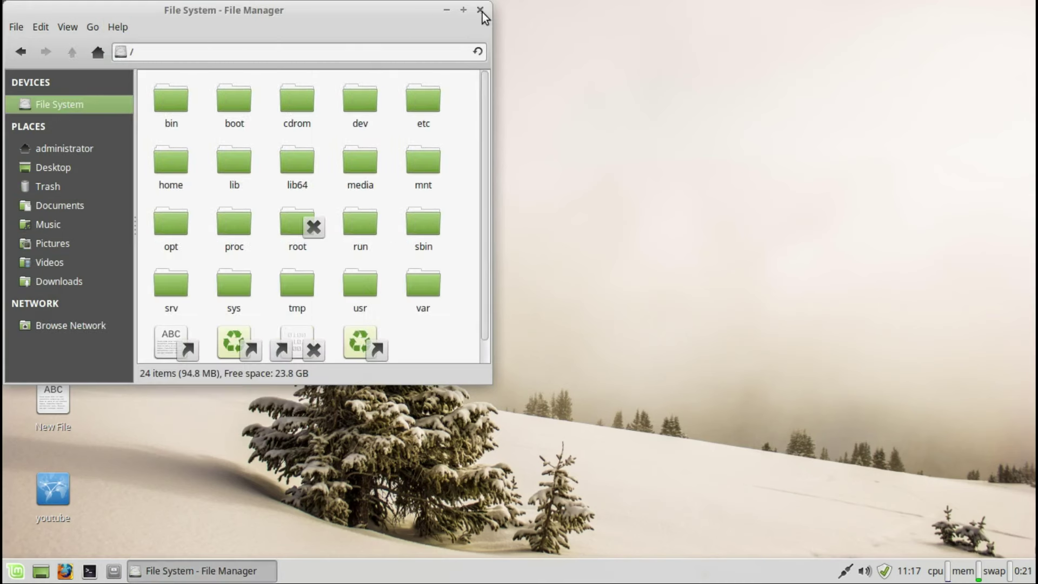
left_click(479, 10)
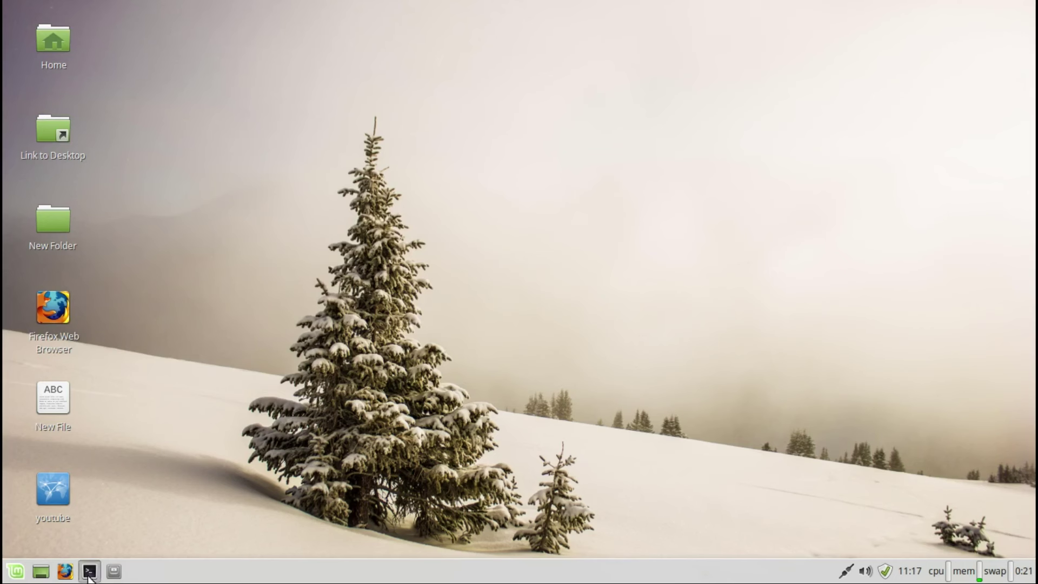
left_click(89, 572)
left_click(493, 10)
left_click(66, 571)
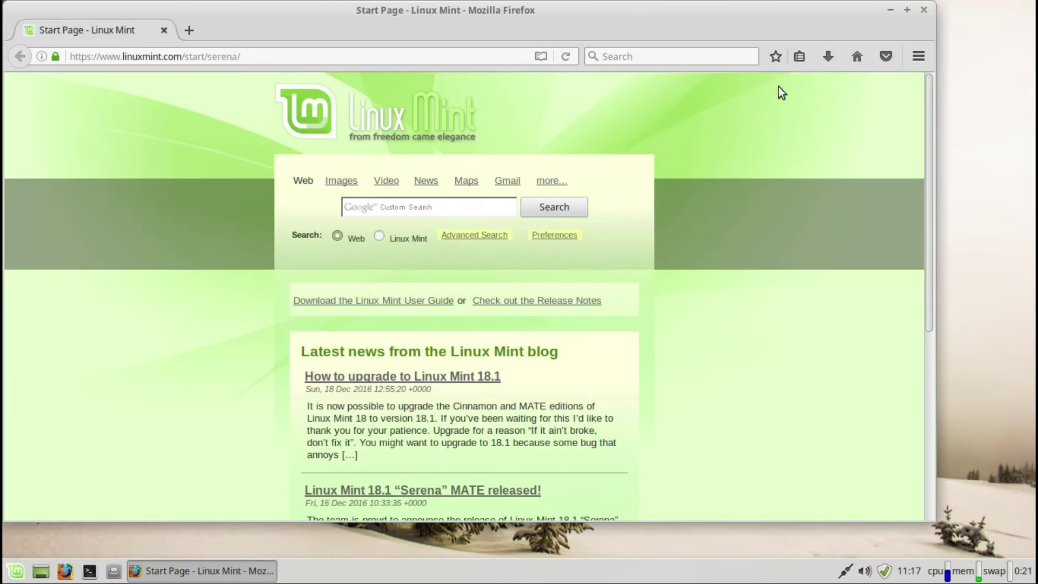
left_click(924, 11)
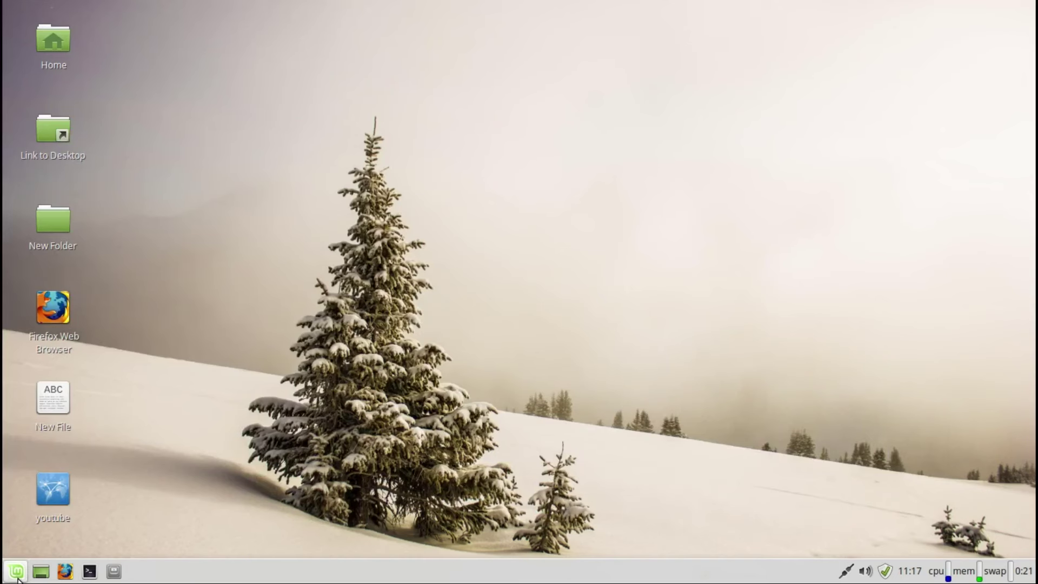
Step: Launch Task Manager from Accessories and tile it into the top-right screen corner
left_click(16, 571)
mouse_move(44, 281)
left_click_drag(299, 232, 279, 523)
mouse_move(58, 306)
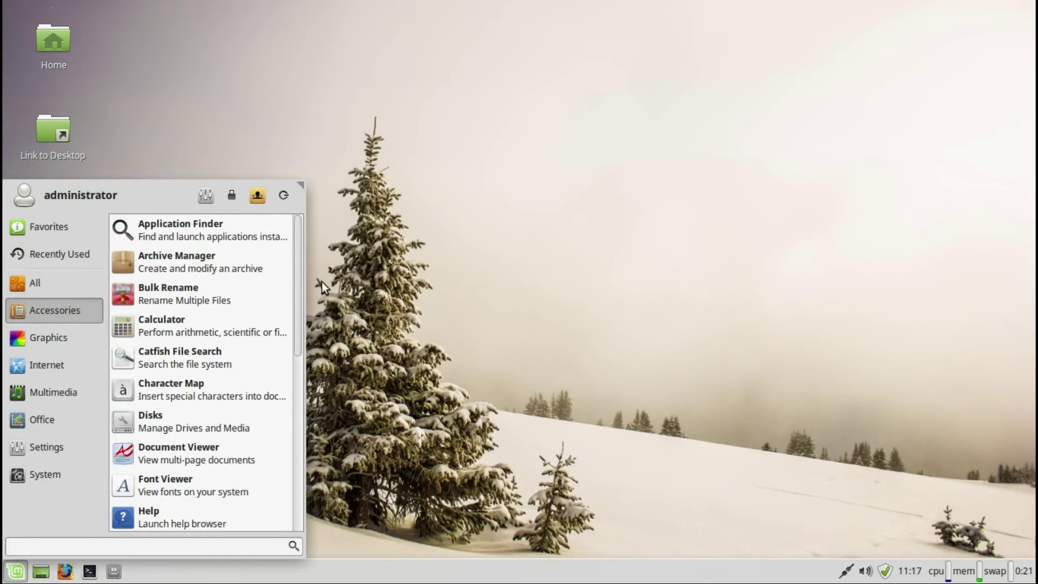
left_click_drag(294, 284, 286, 504)
left_click(213, 329)
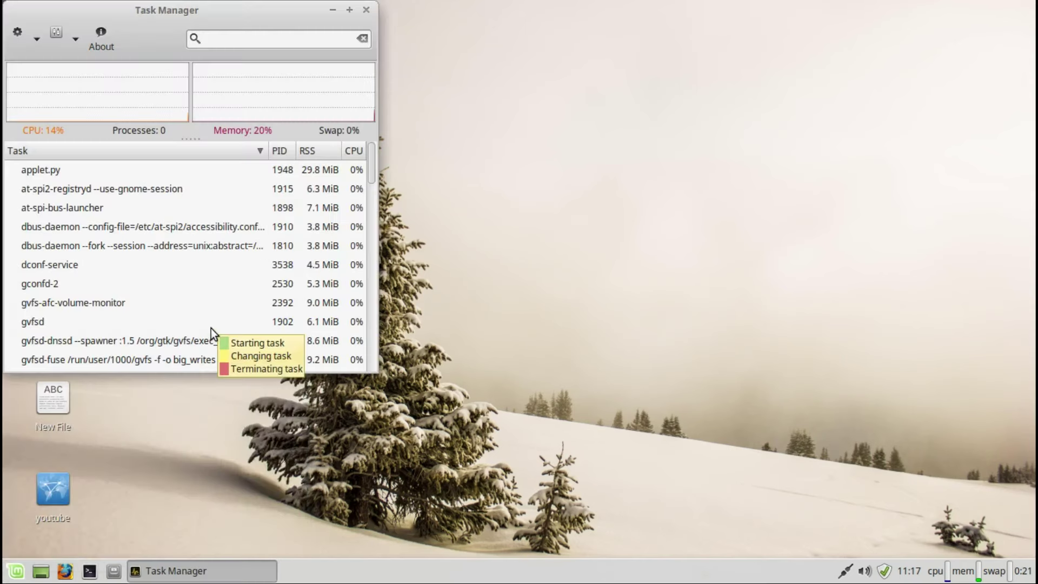
left_click(40, 572)
left_click(40, 572)
left_click_drag(275, 11, 1030, 5)
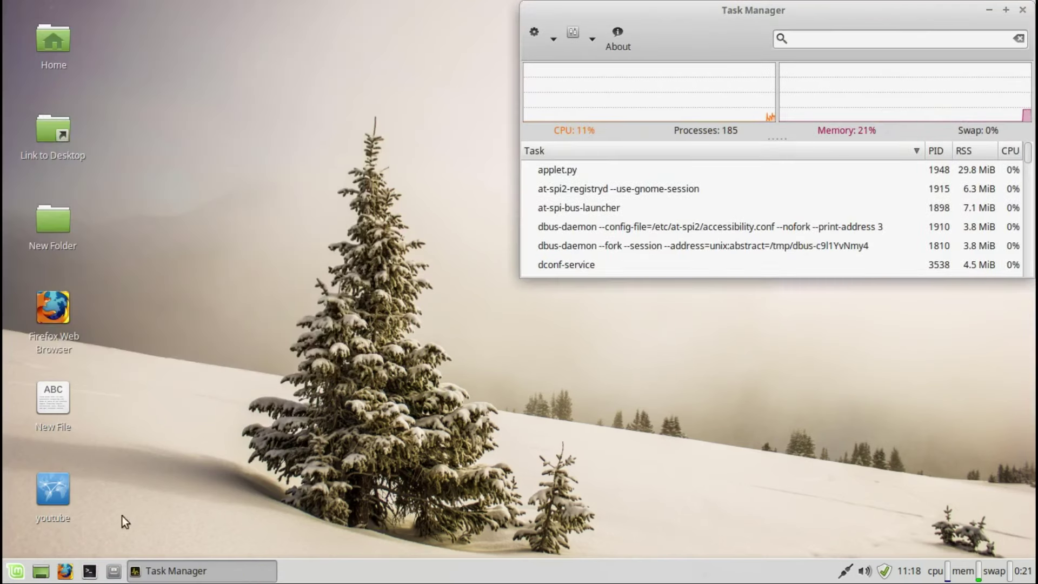
Step: Start LibreOffice Writer from the Office category of the Whisker Menu
left_click(16, 570)
left_click(57, 346)
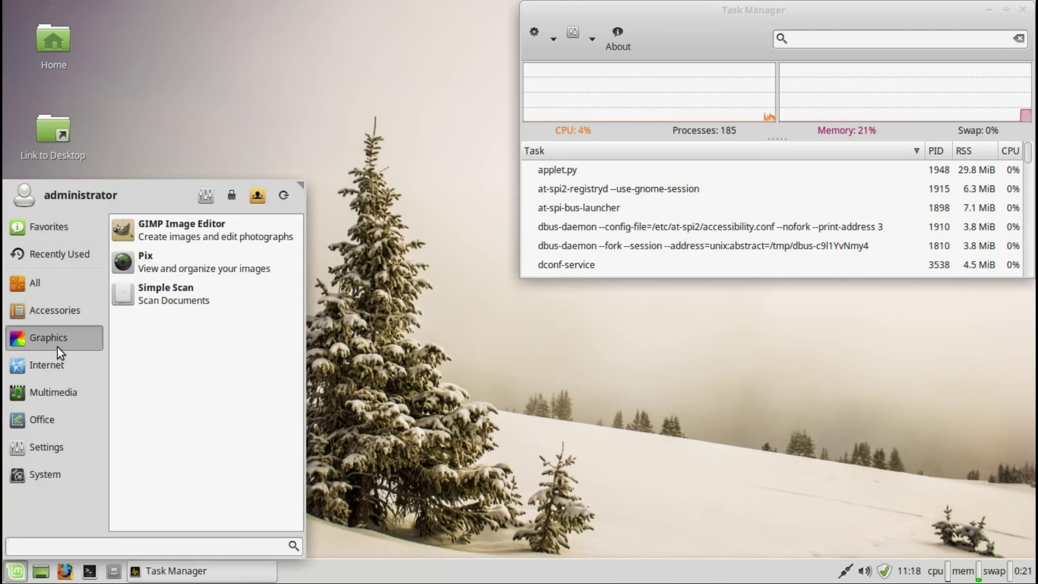
mouse_move(57, 391)
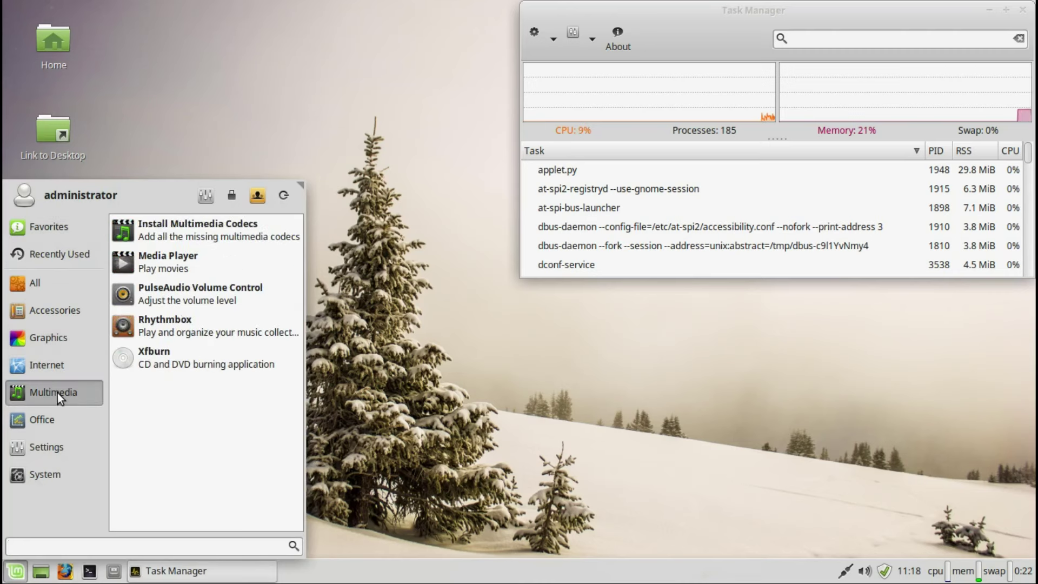
mouse_move(56, 416)
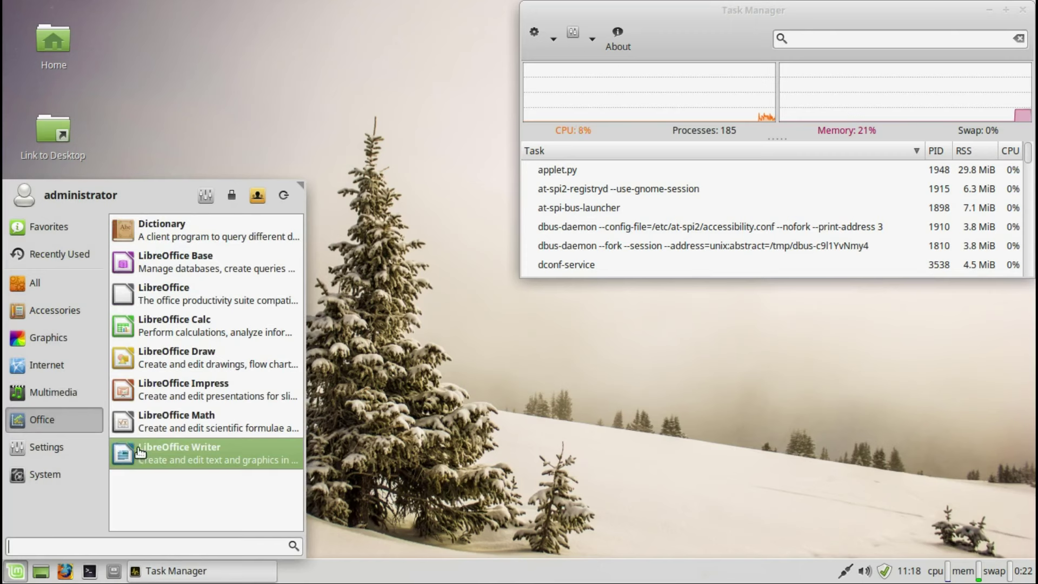
left_click(135, 448)
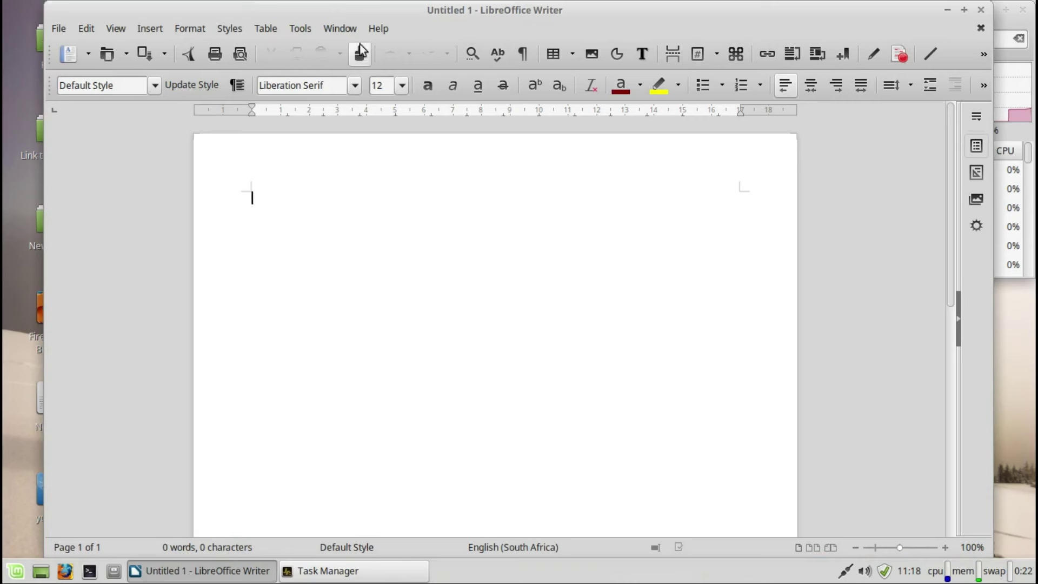
Step: Check Writer's About box (version 5.1.4.2), close the blank document, and right-click the Whisker Menu button
left_click(378, 28)
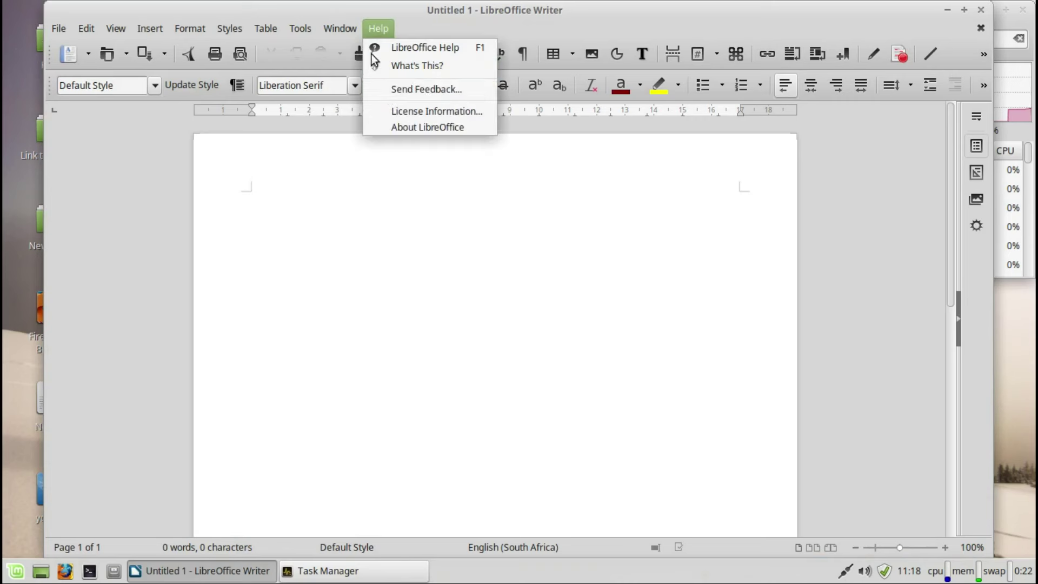
left_click(394, 128)
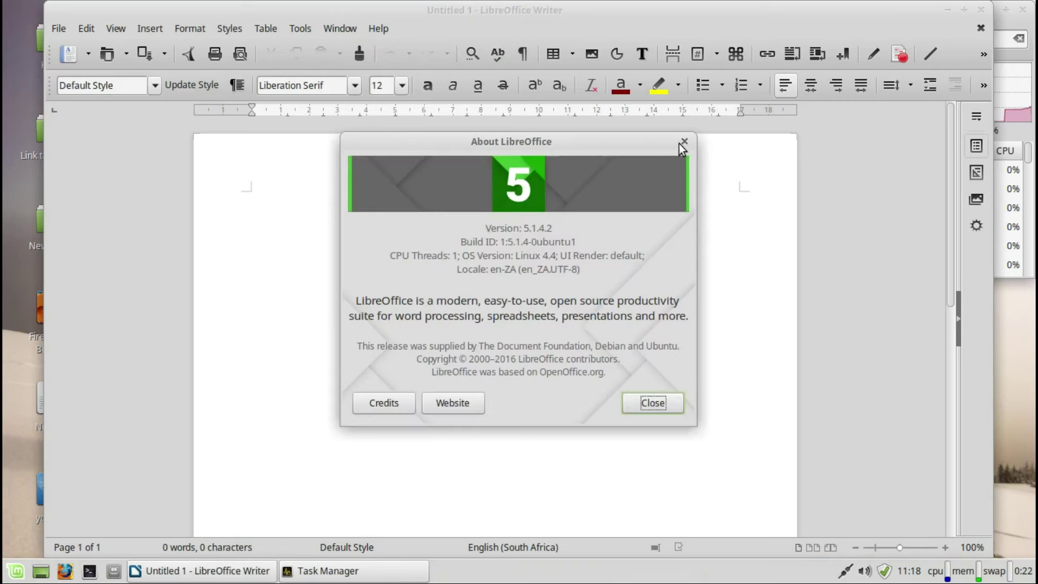
left_click(685, 142)
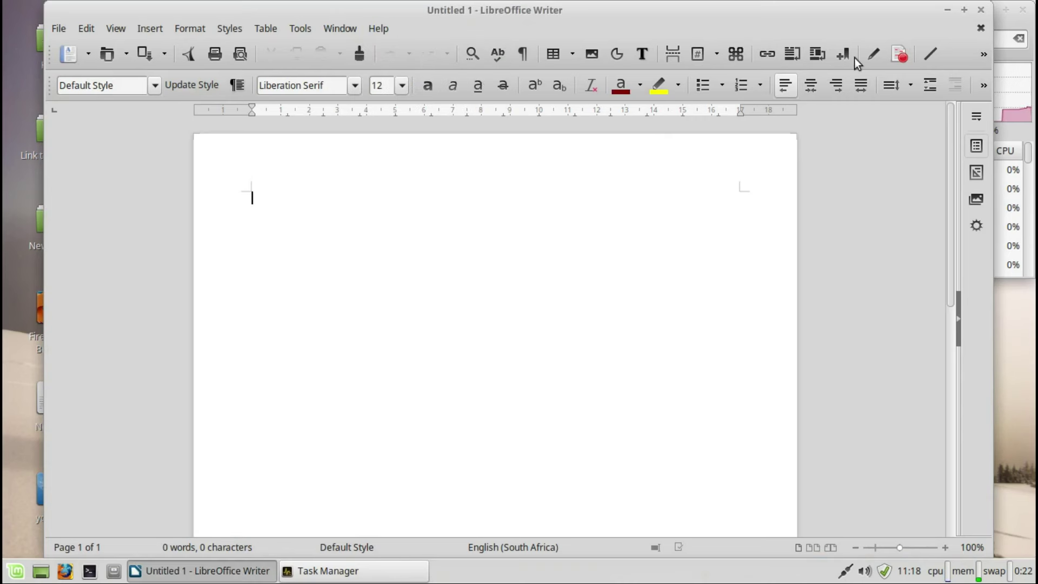
left_click(982, 9)
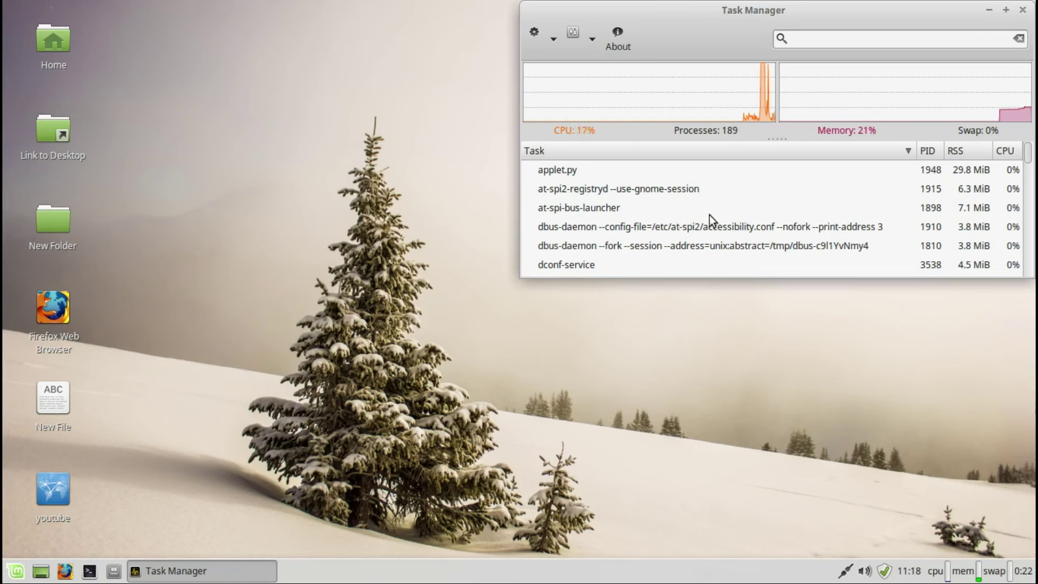
right_click(16, 571)
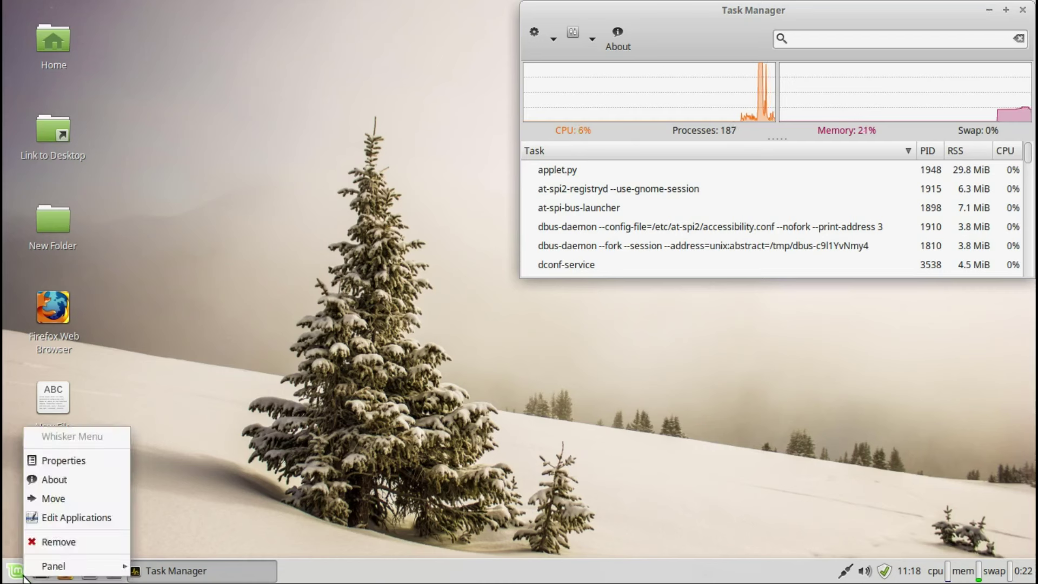
left_click(54, 516)
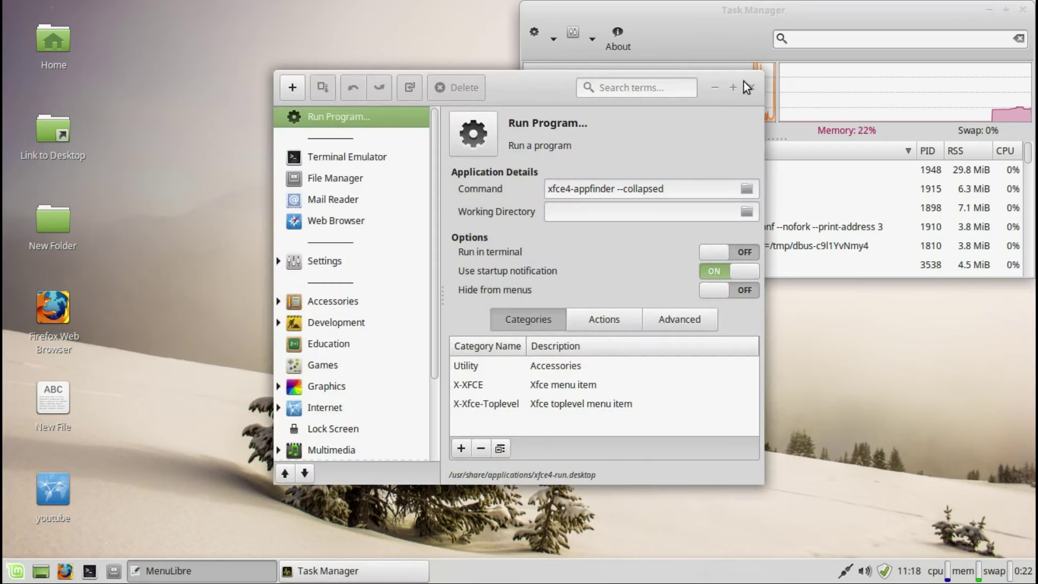
left_click(747, 85)
right_click(15, 571)
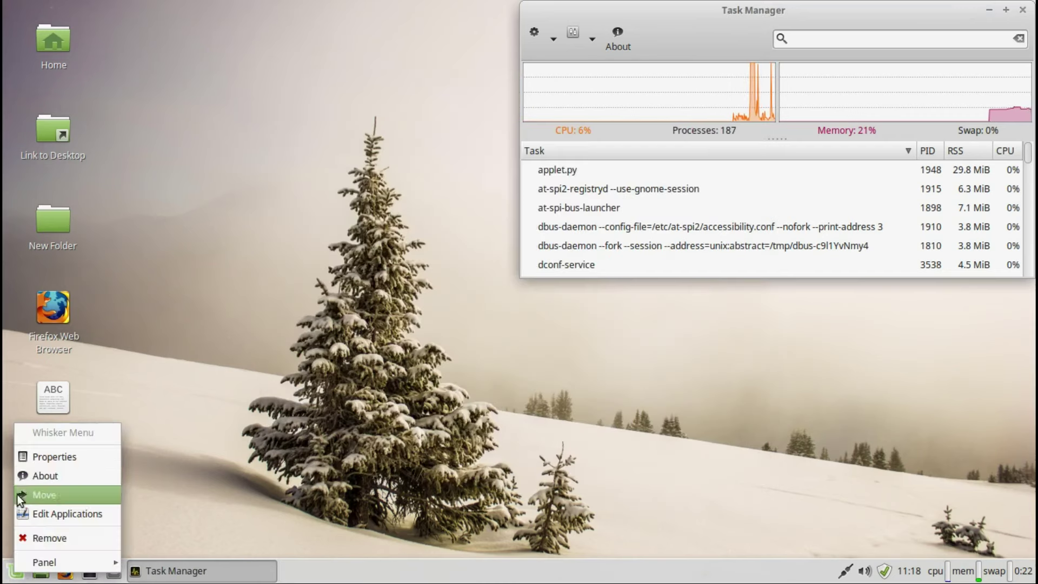
left_click(24, 457)
left_click(473, 145)
left_click(531, 143)
left_click(580, 142)
left_click(411, 142)
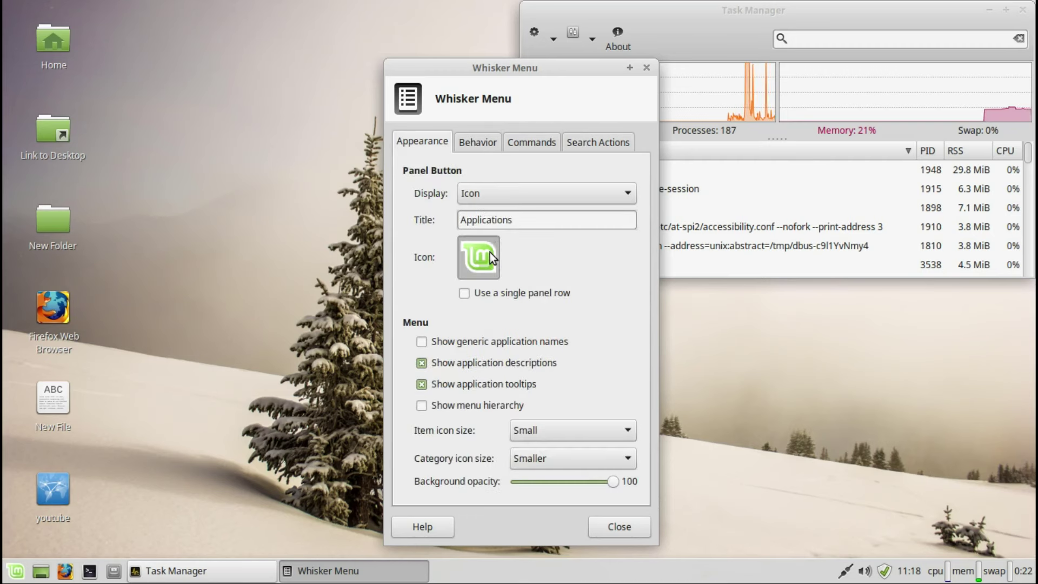
left_click(495, 243)
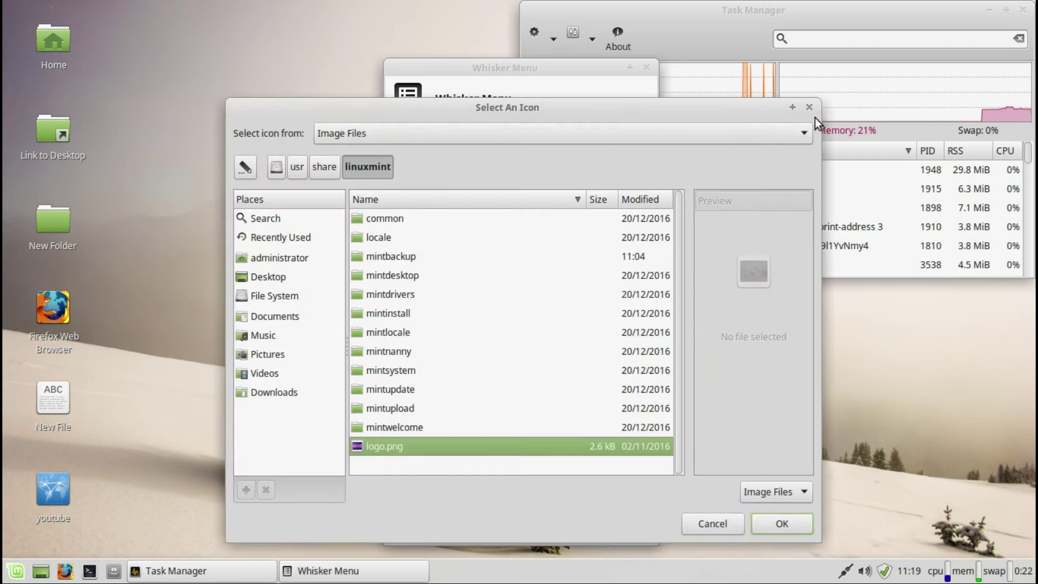
left_click(809, 107)
left_click(647, 65)
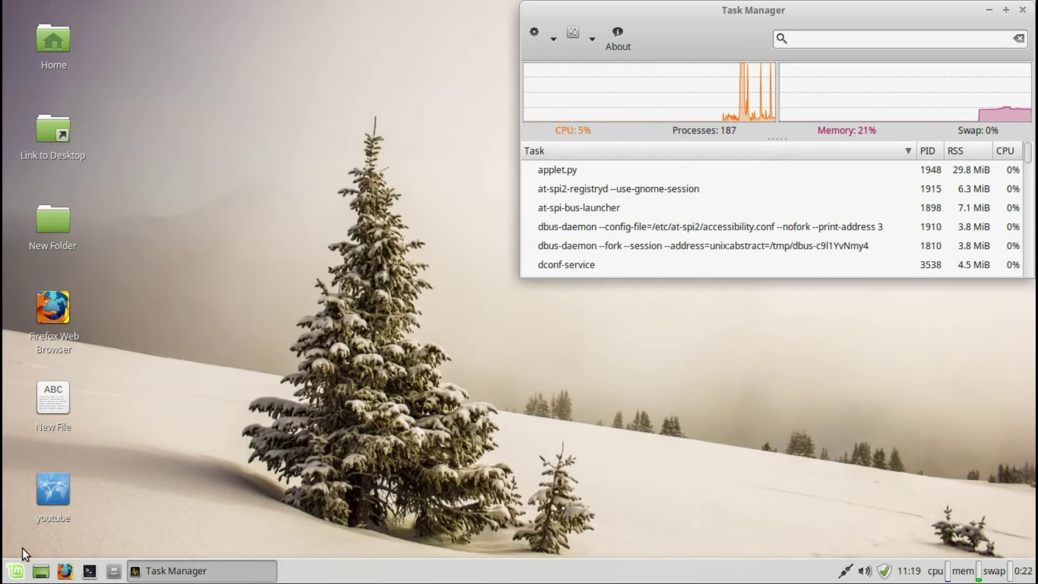
Step: Browse the Whisker Menu categories, scrolling through their application lists
left_click(17, 569)
mouse_move(46, 446)
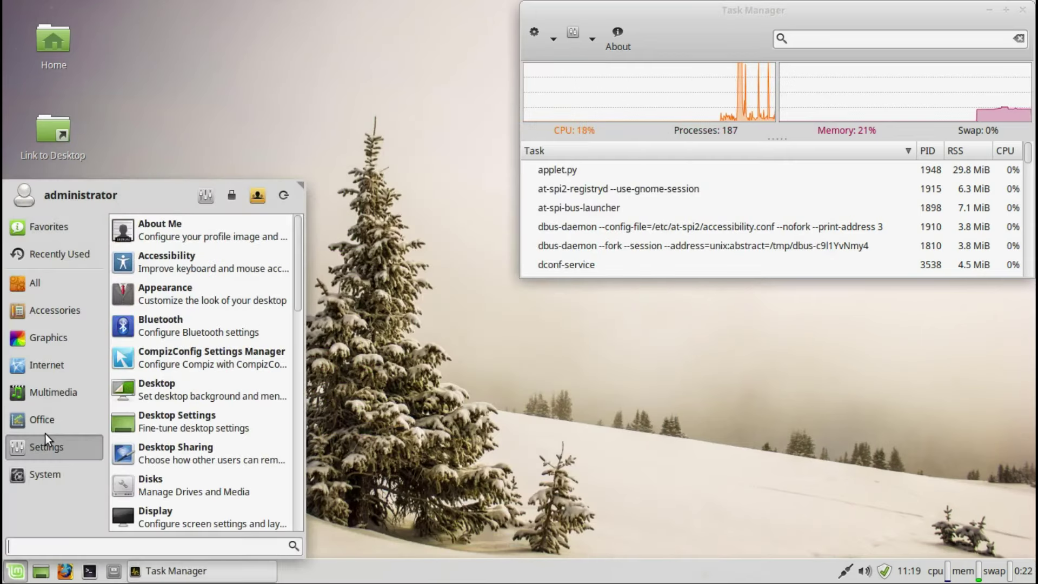
scroll(300, 301, "down", 1)
left_click_drag(300, 302, 300, 478)
mouse_move(79, 473)
left_click_drag(296, 319, 310, 392)
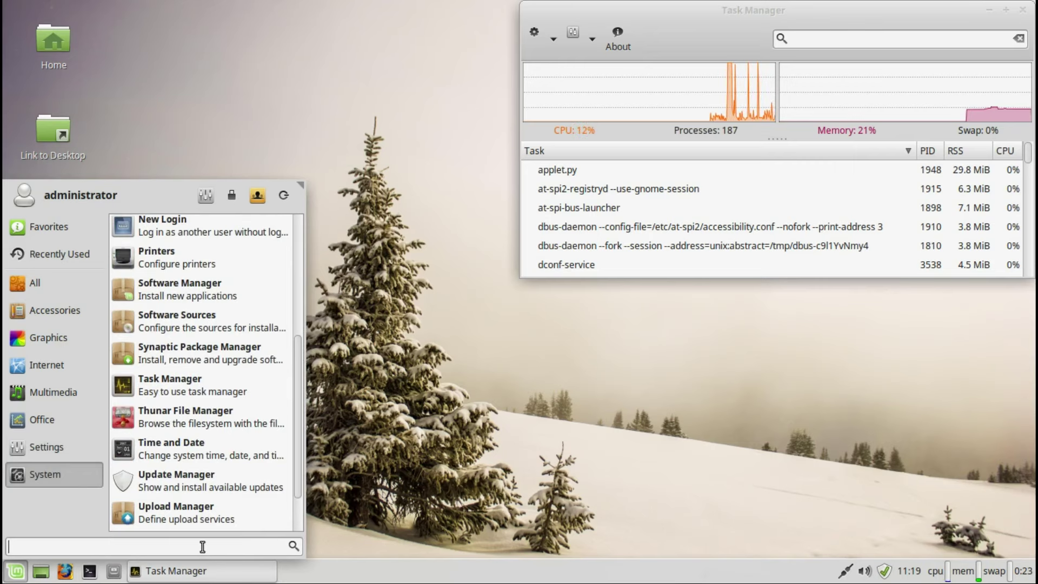
Step: Search 'syst', open and close Application Finder, then resize the menu wider and shorter
type("inf")
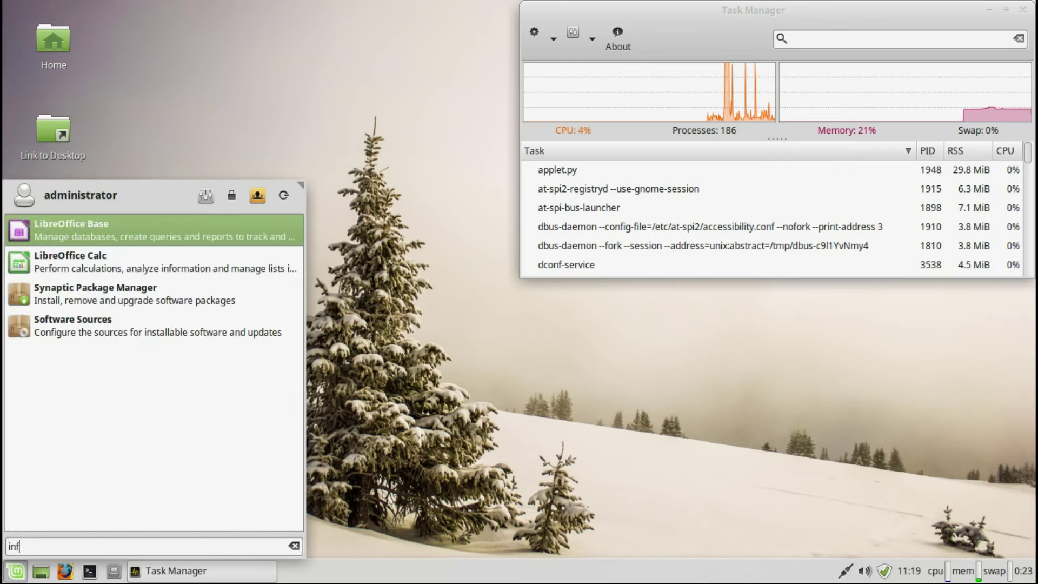
key("BackSpace")
key("BackSpace")
key("BackSpace")
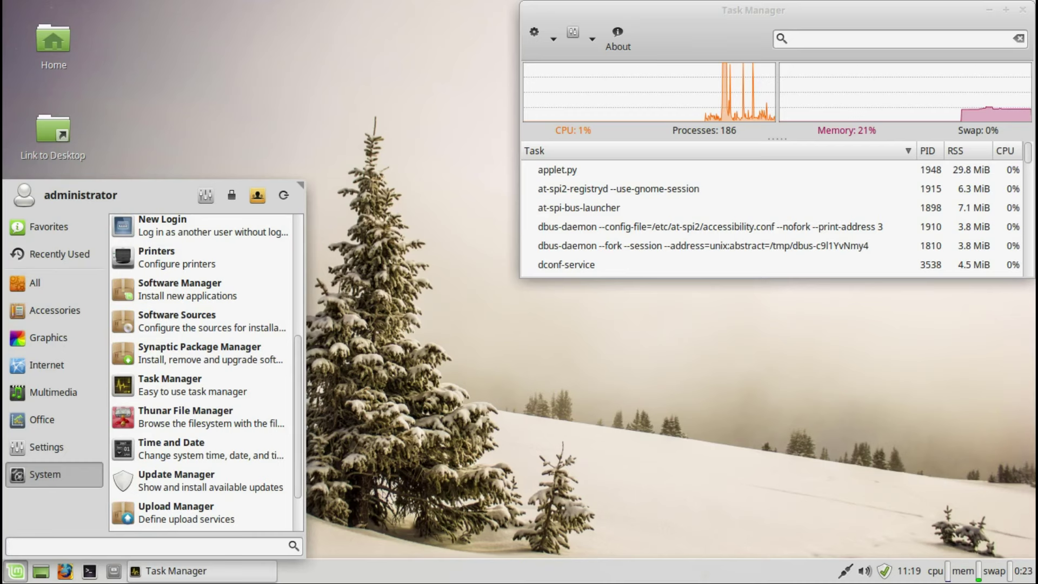
type("syst")
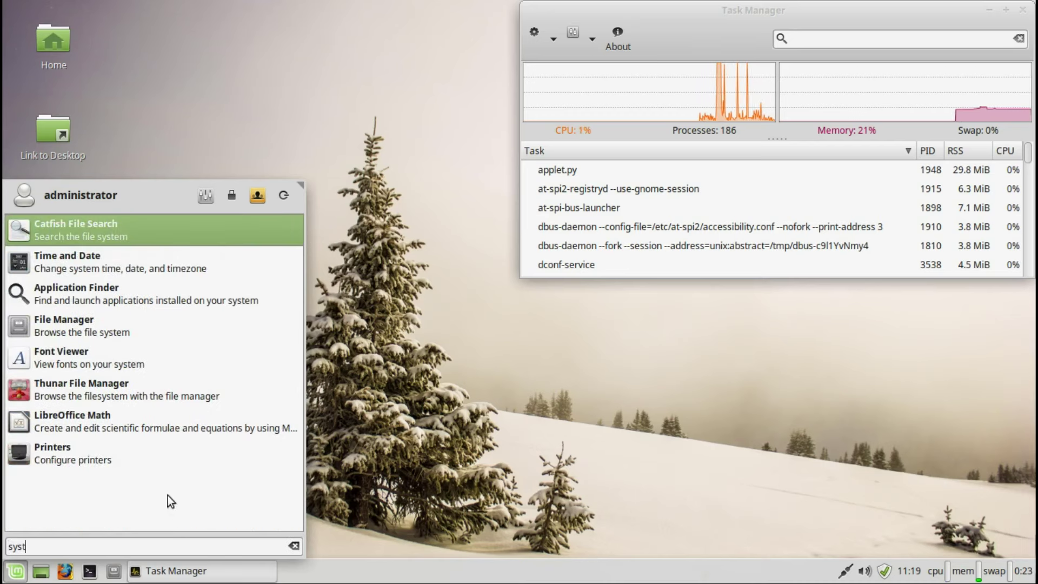
left_click(132, 302)
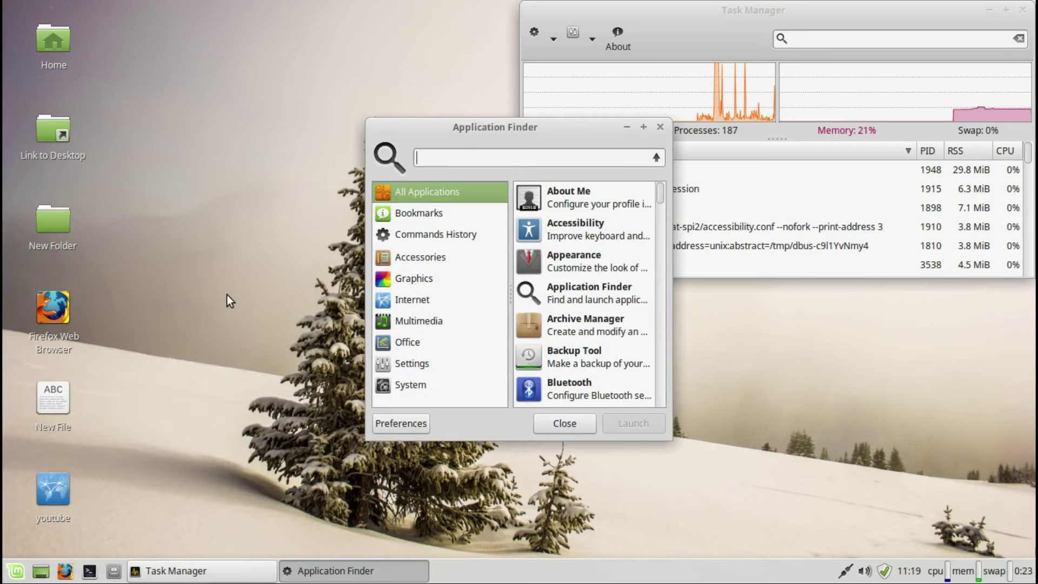
left_click(660, 127)
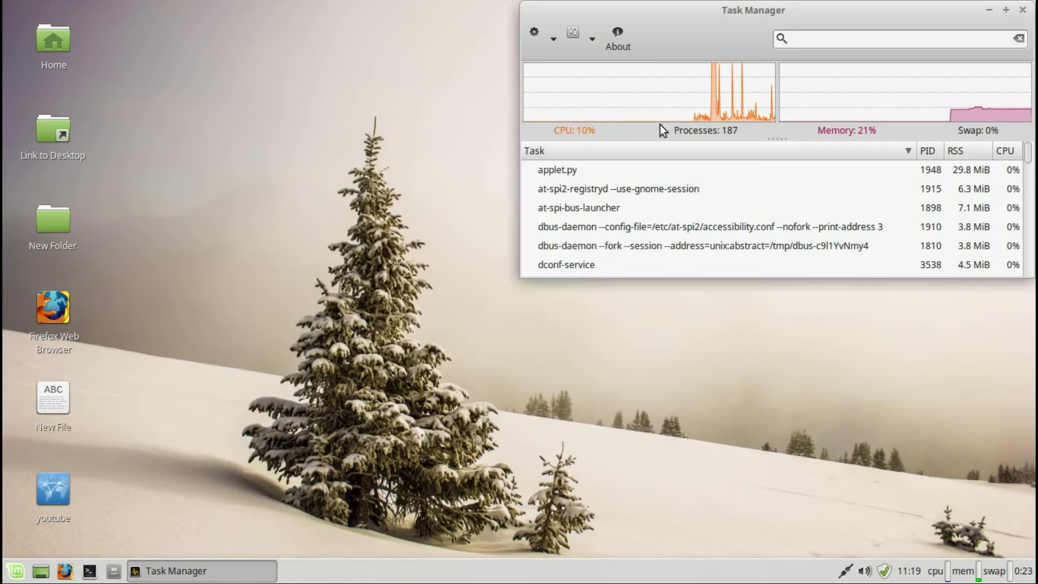
left_click(16, 571)
left_click_drag(300, 186, 414, 138)
Step: Open and maximise Settings Manager, then browse the Appearance tabs for icons and fonts
left_click(312, 152)
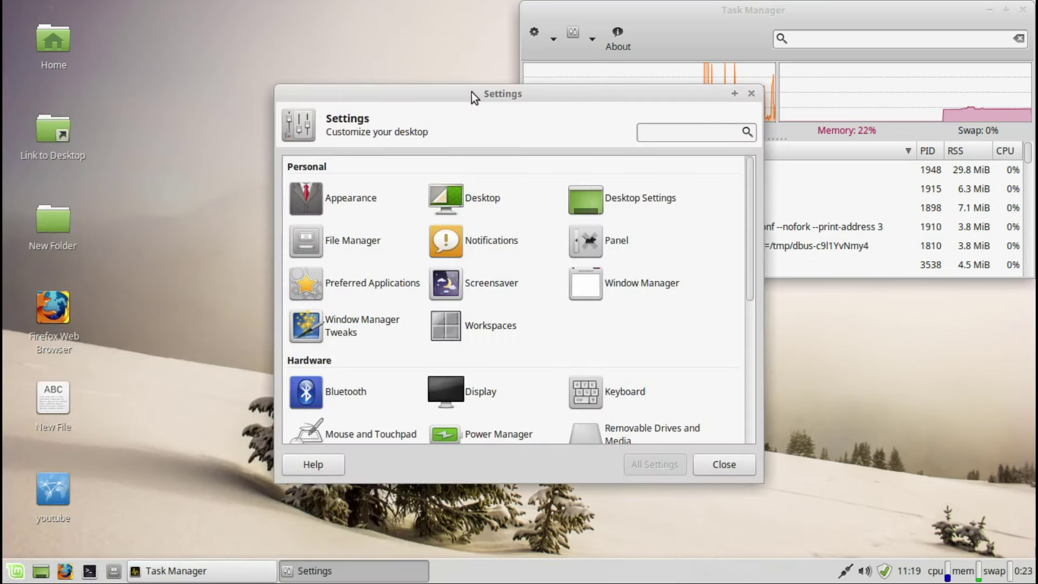
double_click(508, 92)
left_click(73, 115)
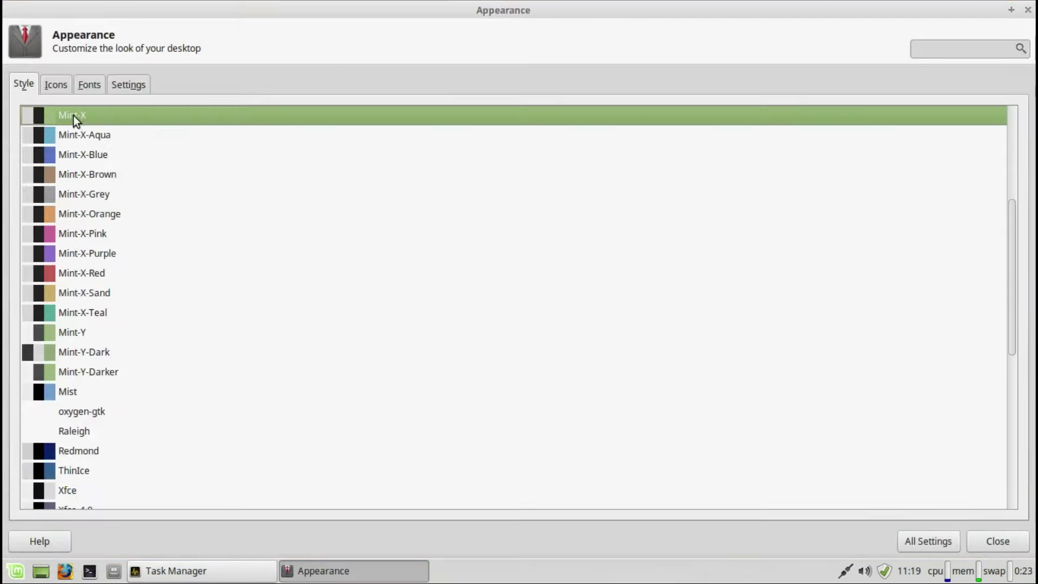
left_click(56, 85)
left_click(89, 85)
left_click(128, 84)
left_click(951, 542)
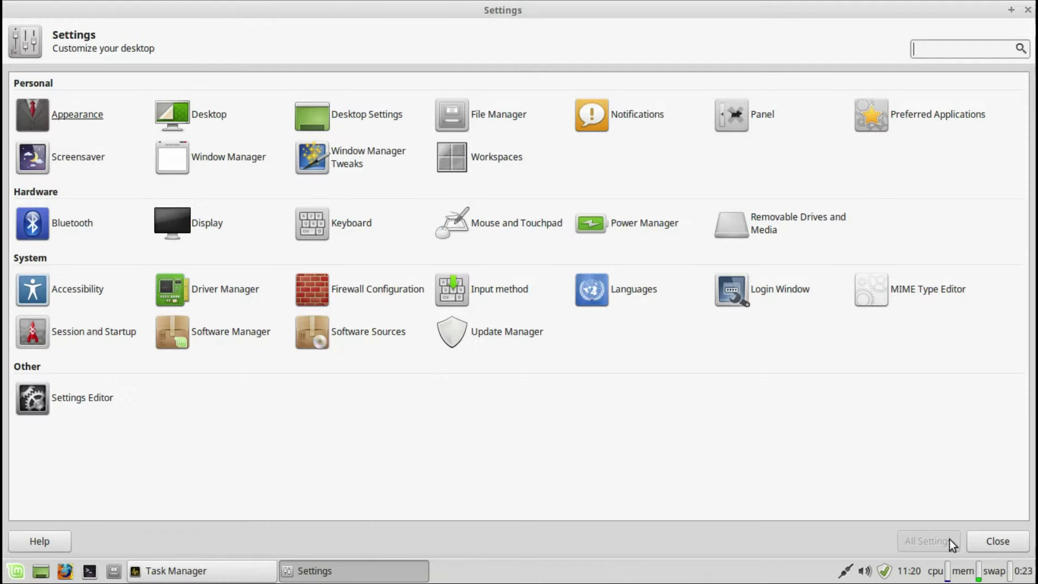
Step: Look through the Desktop wallpaper settings and the Desktop Settings module
left_click(218, 117)
left_click(928, 541)
left_click(370, 115)
key("Down")
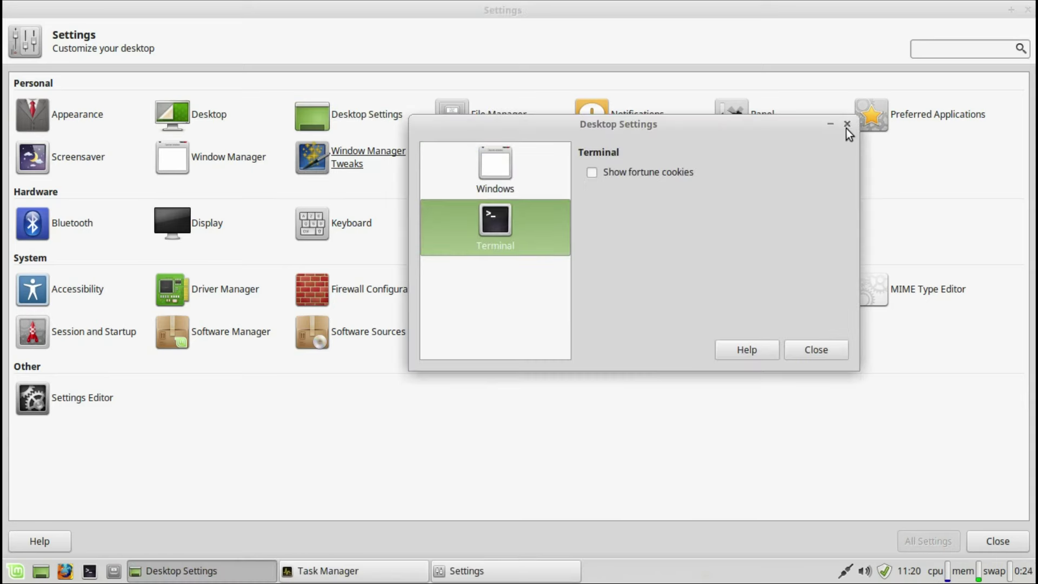
left_click(846, 124)
Step: Review the file manager's side pane, behaviour and advanced preferences
left_click(512, 119)
left_click(454, 166)
left_click(505, 166)
left_click(552, 165)
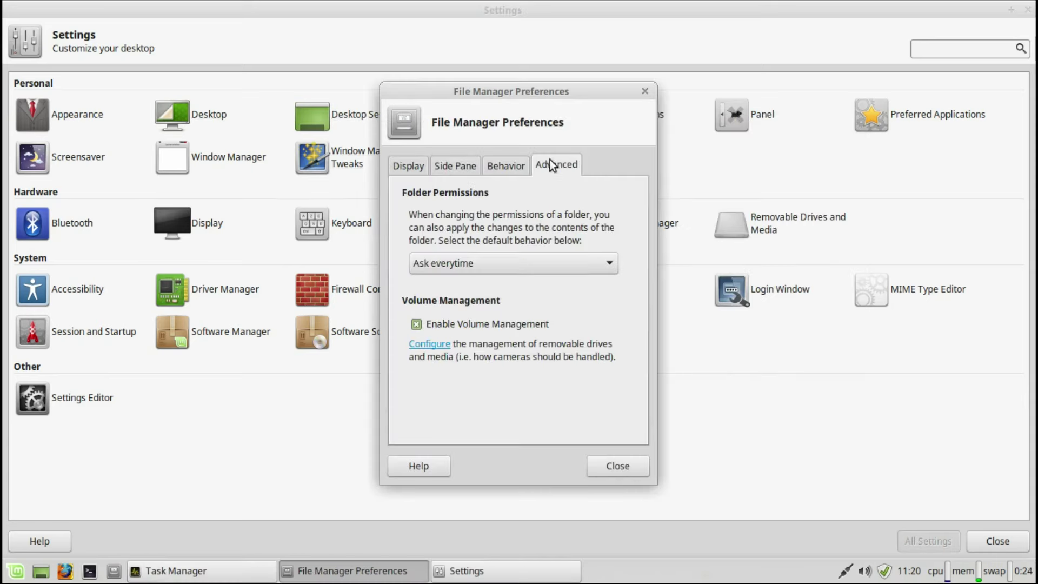
left_click(645, 91)
Step: Try the Mint-Y then Mint-X notification themes, then view Panel 1's items list
left_click(646, 111)
left_click(621, 85)
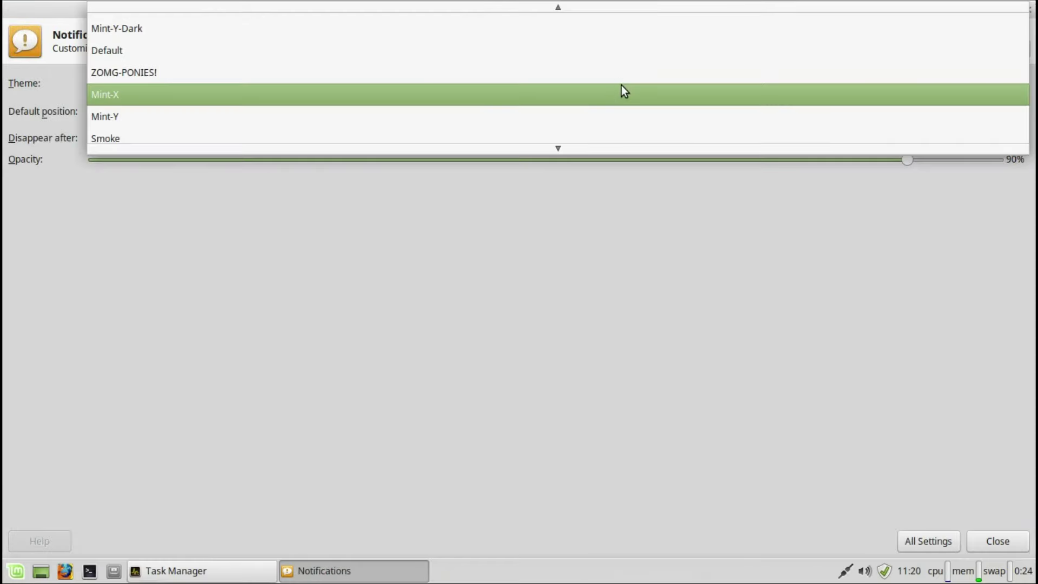
left_click(618, 112)
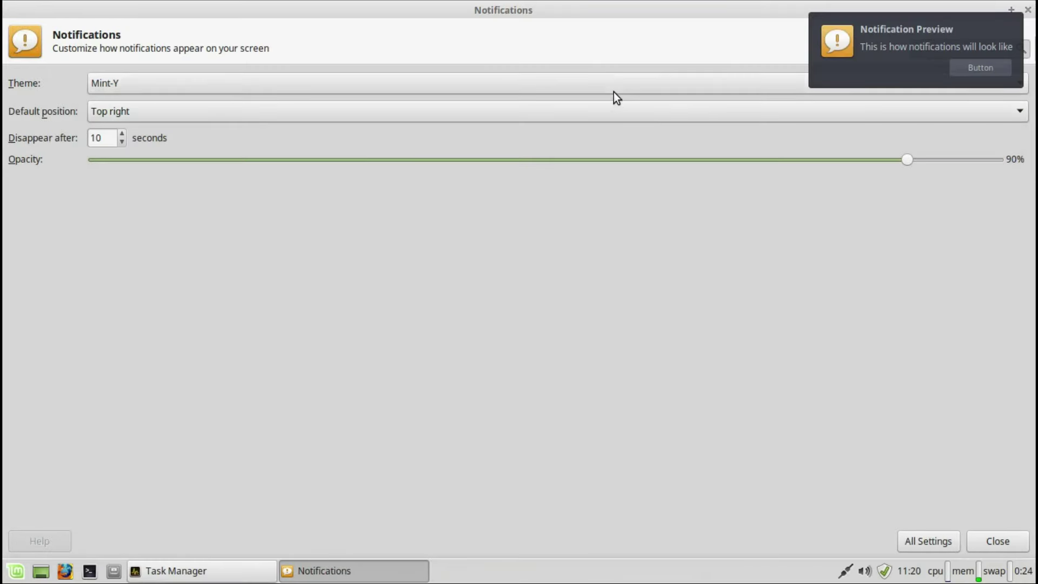
left_click(585, 106)
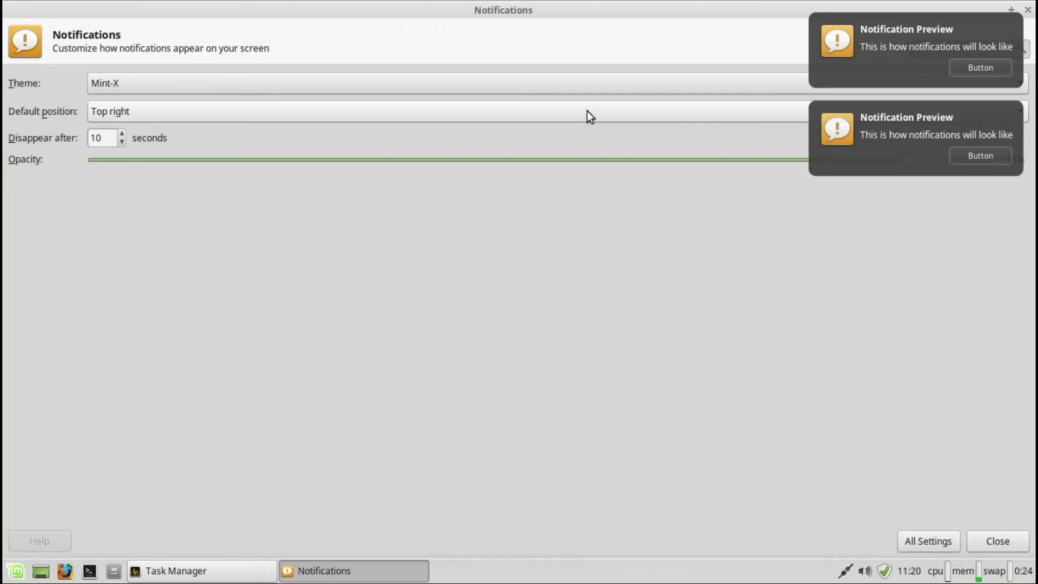
left_click(919, 540)
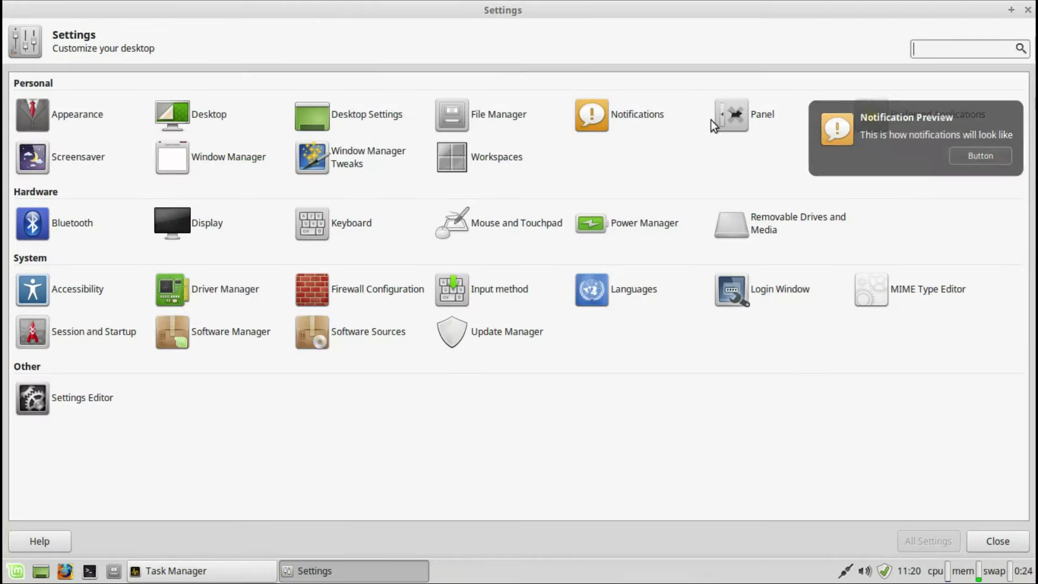
left_click(749, 116)
left_click(128, 128)
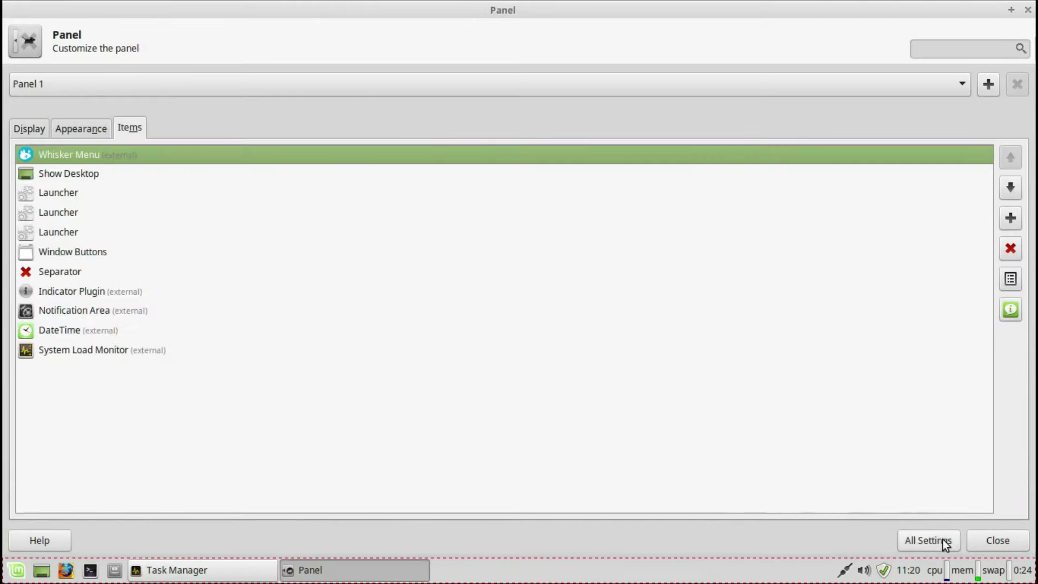
Step: Set preferred applications: Mozilla Firefox browser, Mozilla Thunderbird mail reader, Xfce Terminal emulator
left_click(942, 541)
left_click(904, 114)
left_click(540, 171)
left_click(540, 171)
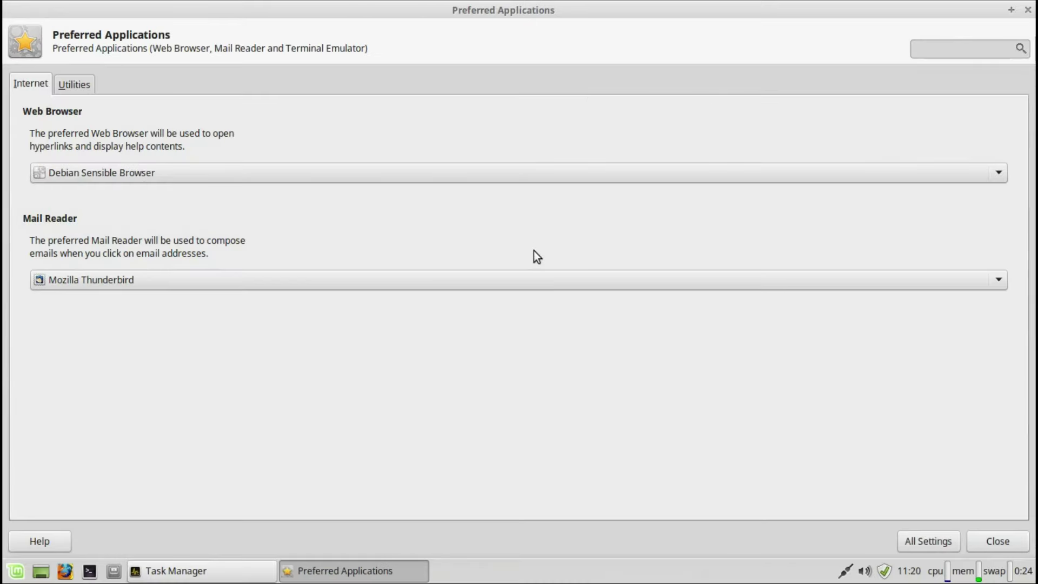
left_click(517, 172)
left_click(511, 191)
left_click(495, 279)
left_click(495, 280)
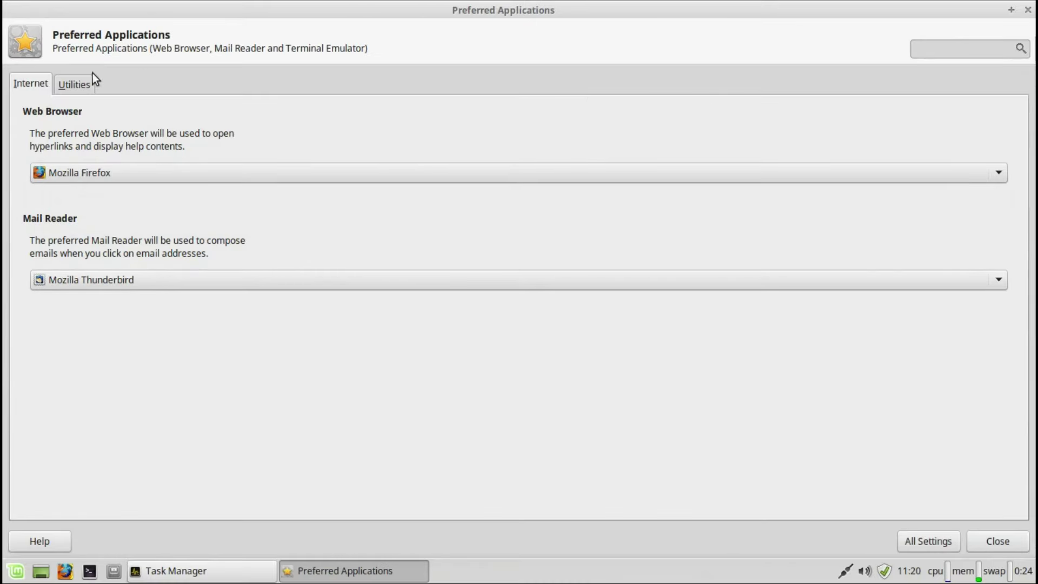
left_click(74, 84)
left_click(115, 280)
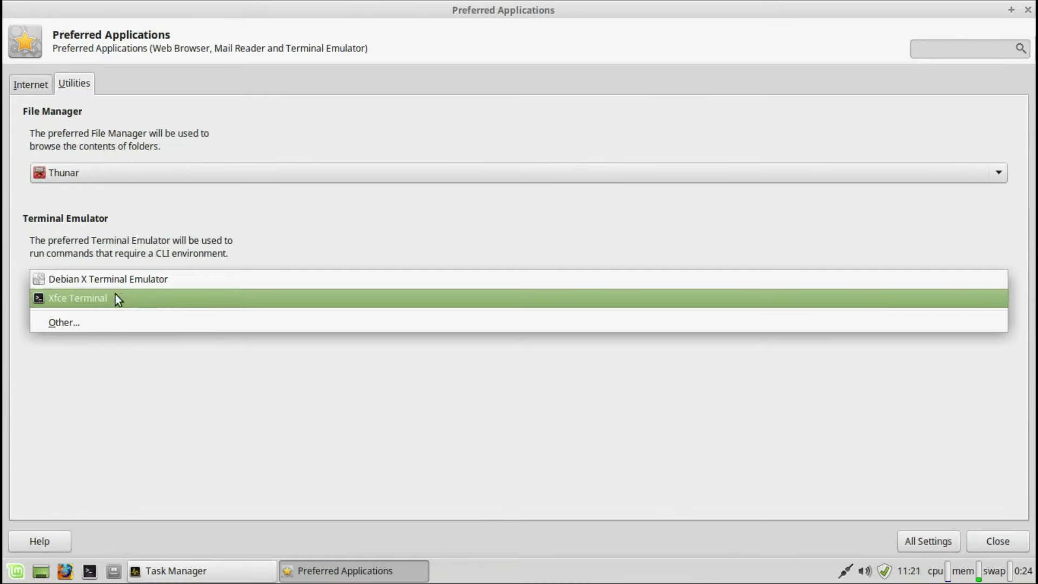
left_click(115, 296)
left_click(925, 541)
Step: Preview screensavers like SkyTentacles, Slip, Sonar, Anemone and AntMaze, then open Window Manager settings
left_click(64, 156)
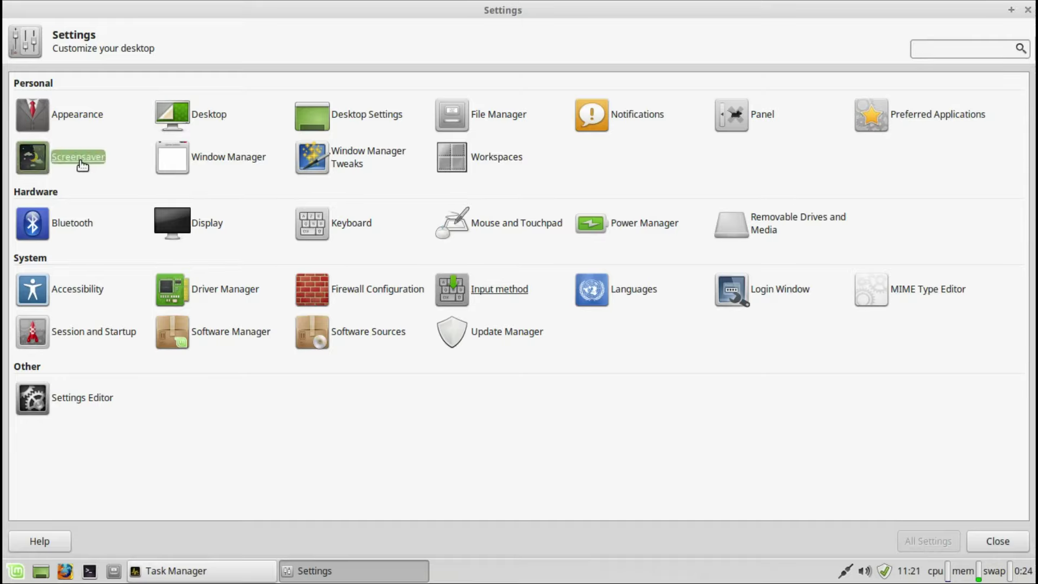
left_click(80, 305)
left_click(81, 346)
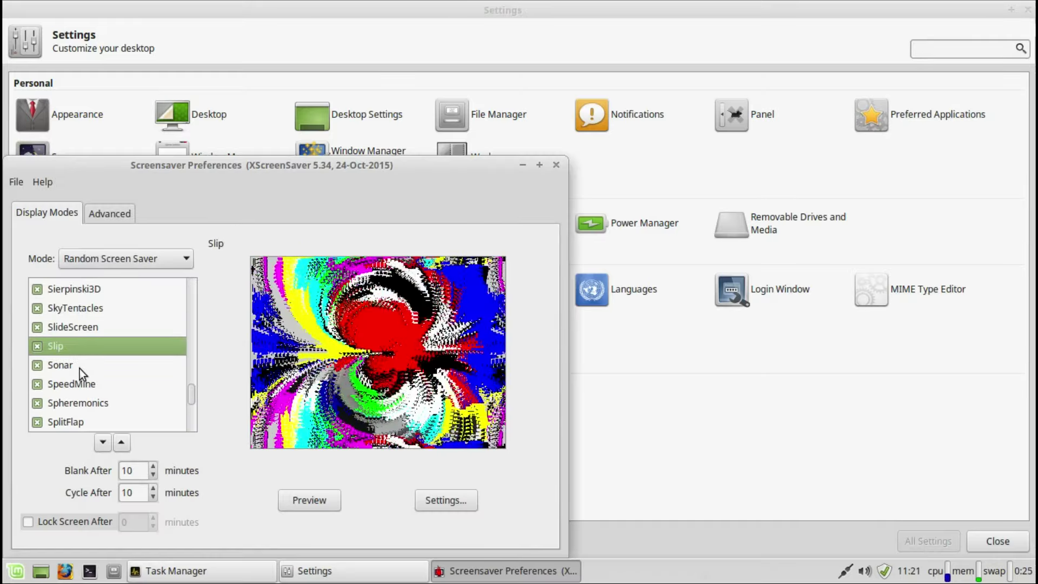
left_click(80, 366)
left_click(186, 401)
left_click_drag(187, 343, 191, 281)
left_click(86, 325)
left_click(73, 302)
left_click(82, 401)
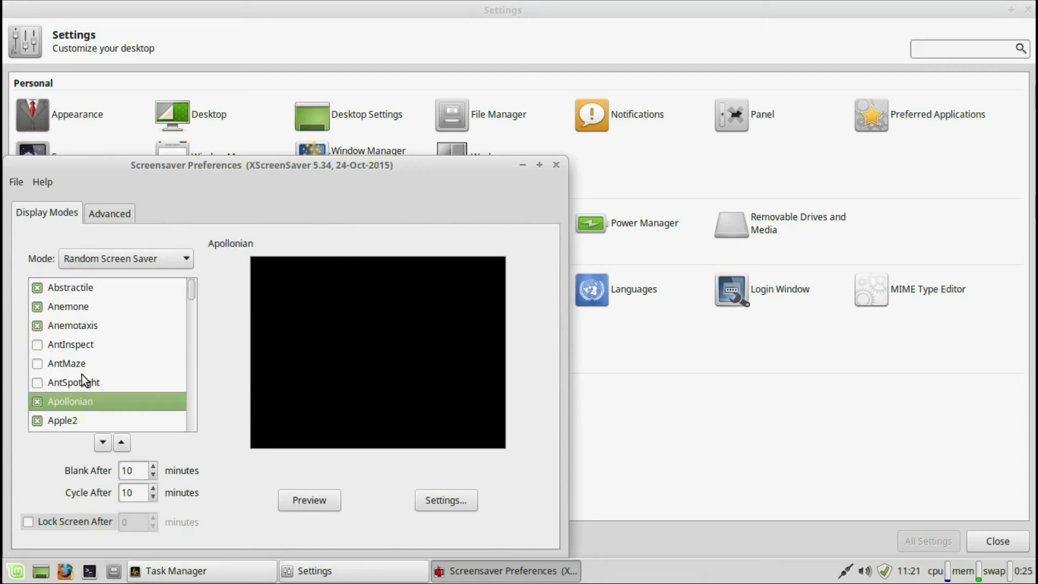
left_click(67, 365)
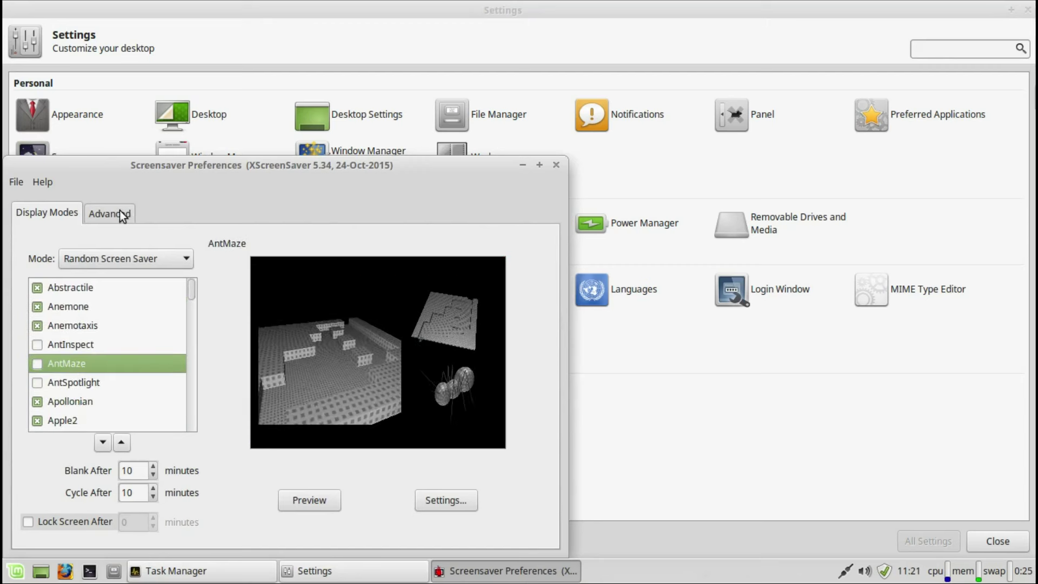
left_click(109, 213)
left_click(556, 165)
left_click(257, 162)
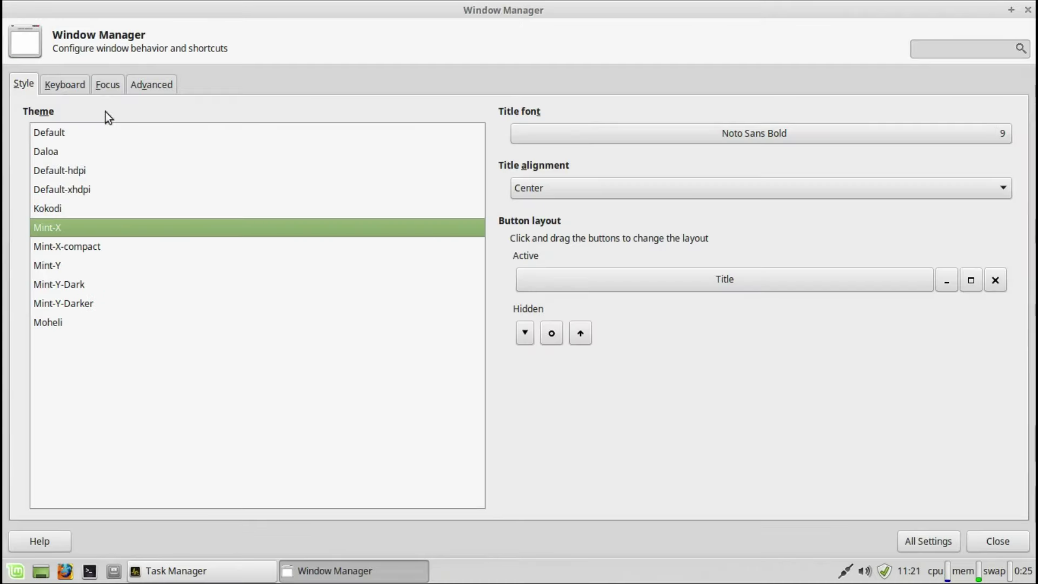
Step: Review the Window Manager keyboard shortcuts and advanced options
left_click(62, 79)
left_click(151, 84)
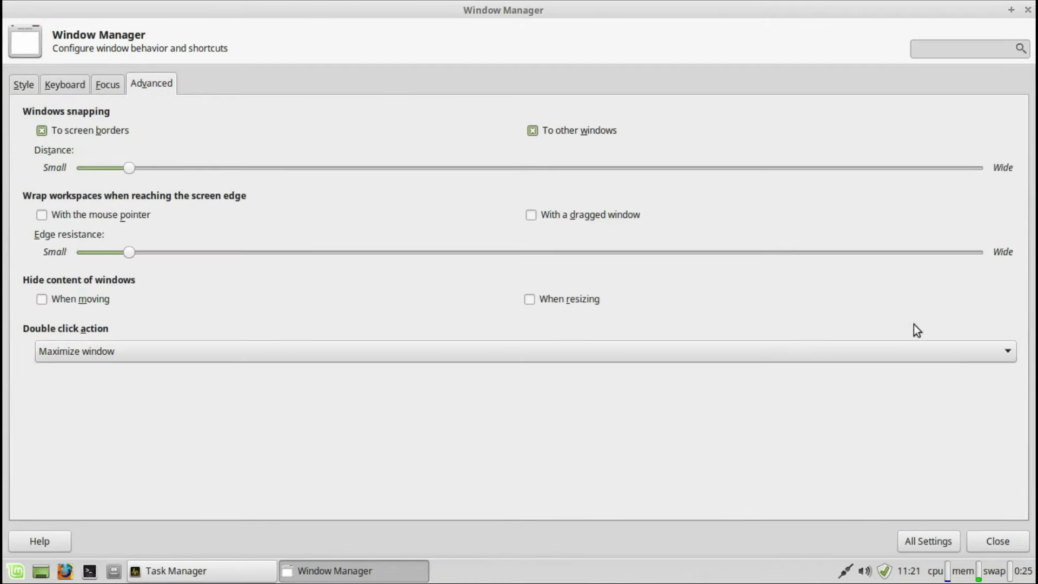
left_click(929, 541)
Step: Browse Window Manager Tweaks: focus, accessibility, placement and compositor tabs
left_click(318, 154)
left_click(67, 84)
left_click(117, 81)
left_click(237, 84)
left_click(294, 84)
left_click(911, 540)
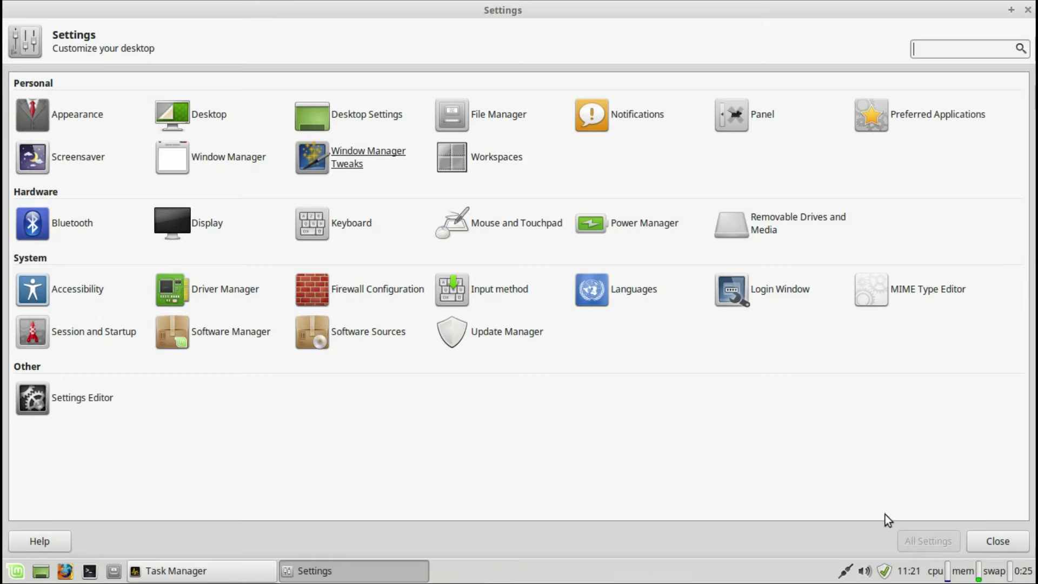
Step: Check the Workspaces margins, then glance at the Bluetooth settings and close them
left_click(476, 157)
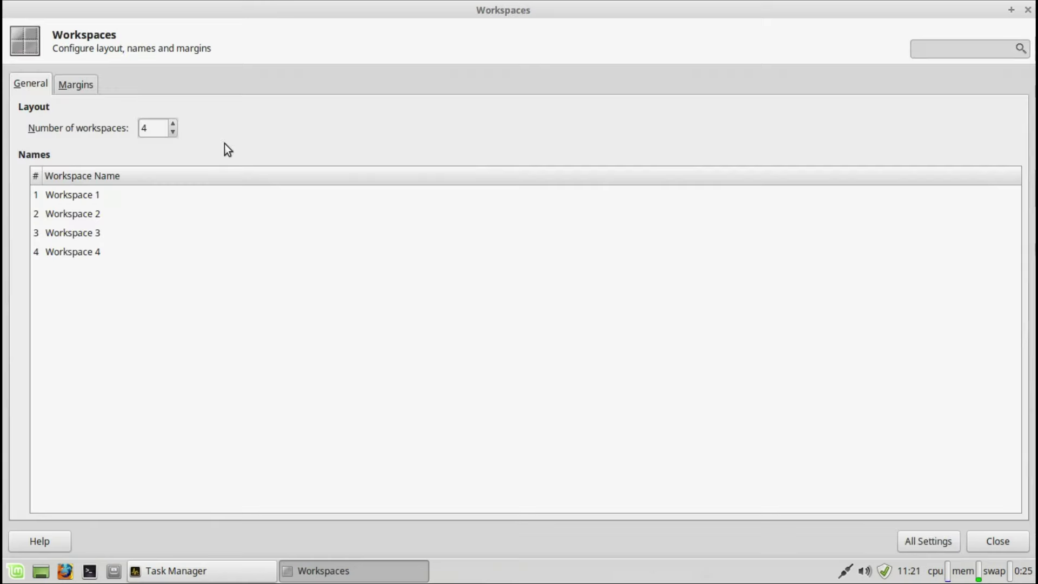
key("ctrl+Page_Down")
left_click(911, 535)
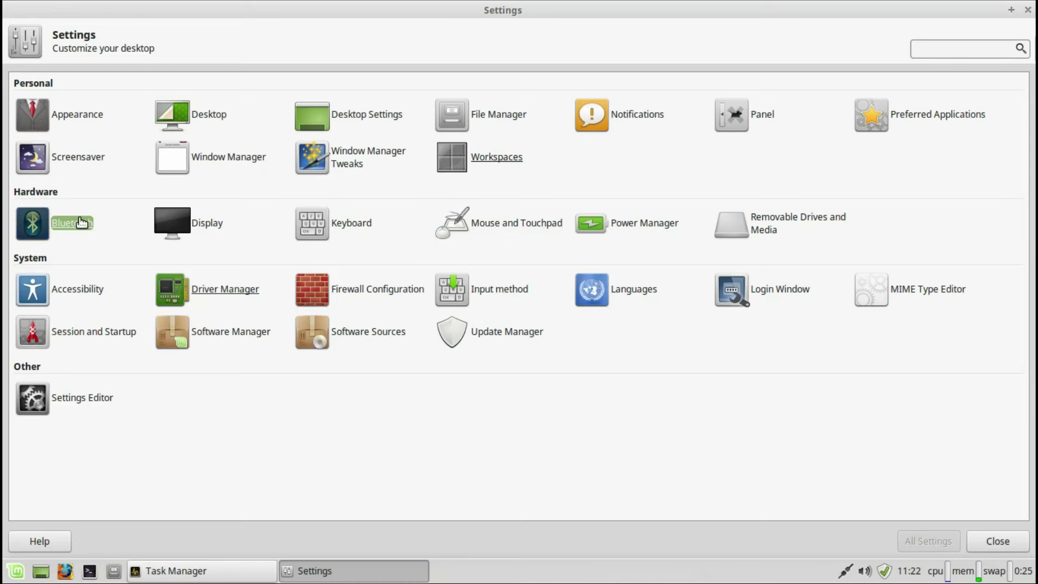
left_click(40, 224)
left_click(479, 10)
Step: Inspect Display resolution, refresh rate, rotation and reflection options, leaving all unchanged
left_click(203, 224)
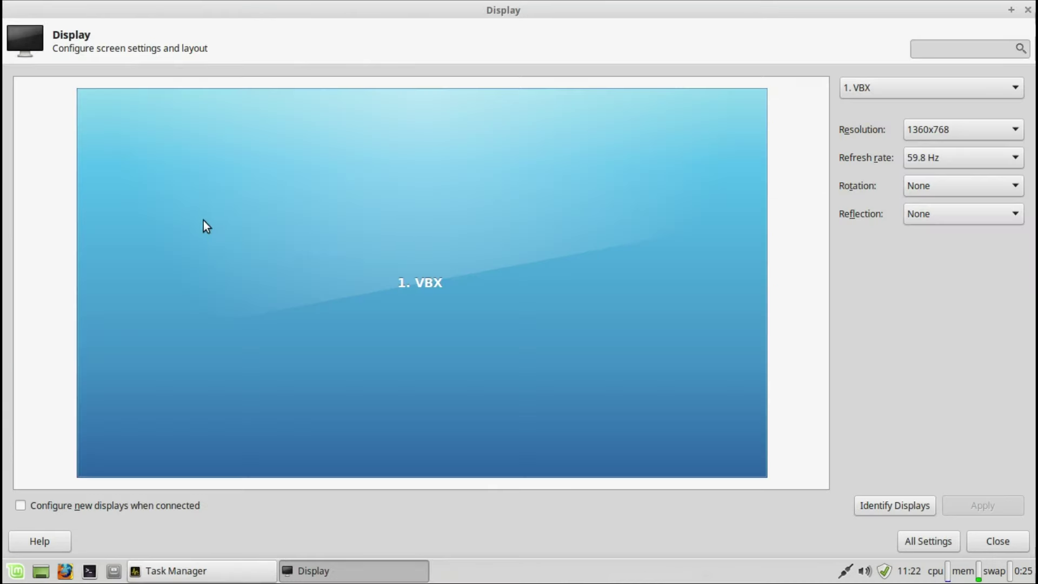
left_click(917, 130)
left_click(920, 145)
left_click(925, 157)
left_click(925, 159)
left_click(927, 186)
left_click(926, 185)
left_click(929, 214)
left_click(928, 214)
left_click(928, 540)
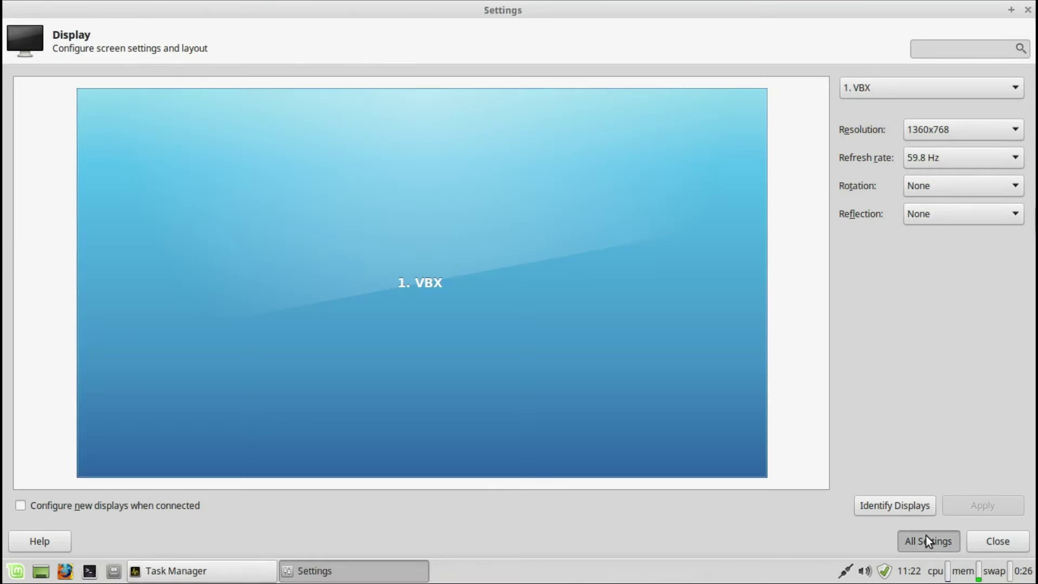
Step: View Keyboard application shortcuts and layout, then the Mouse pointer theme settings
left_click(361, 225)
left_click(99, 80)
left_click(180, 82)
left_click(928, 542)
left_click(497, 222)
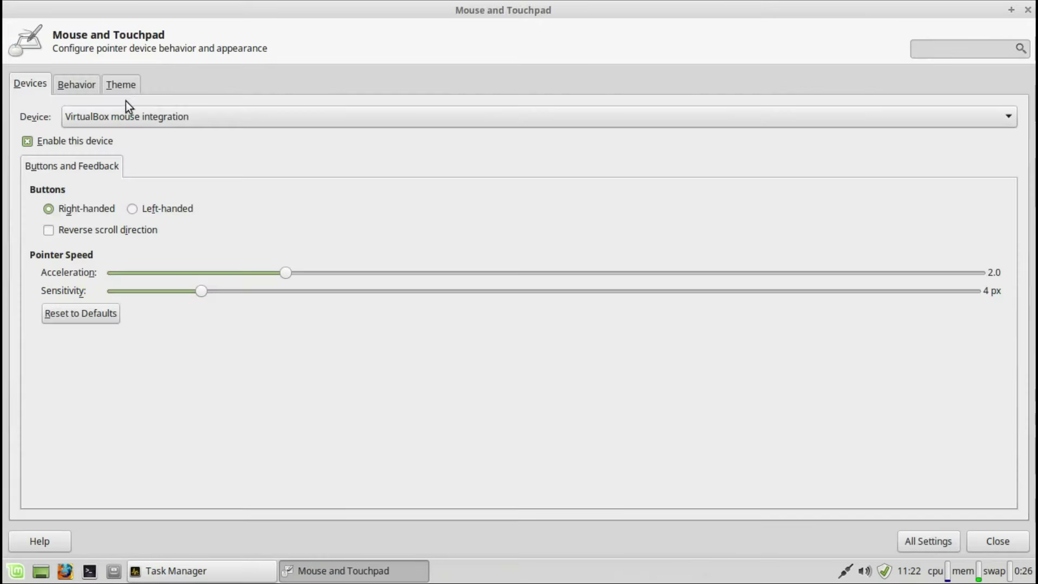
left_click(120, 86)
left_click(901, 533)
Step: Review Power Manager system and display settings and the innotek 1 battery details
left_click(650, 224)
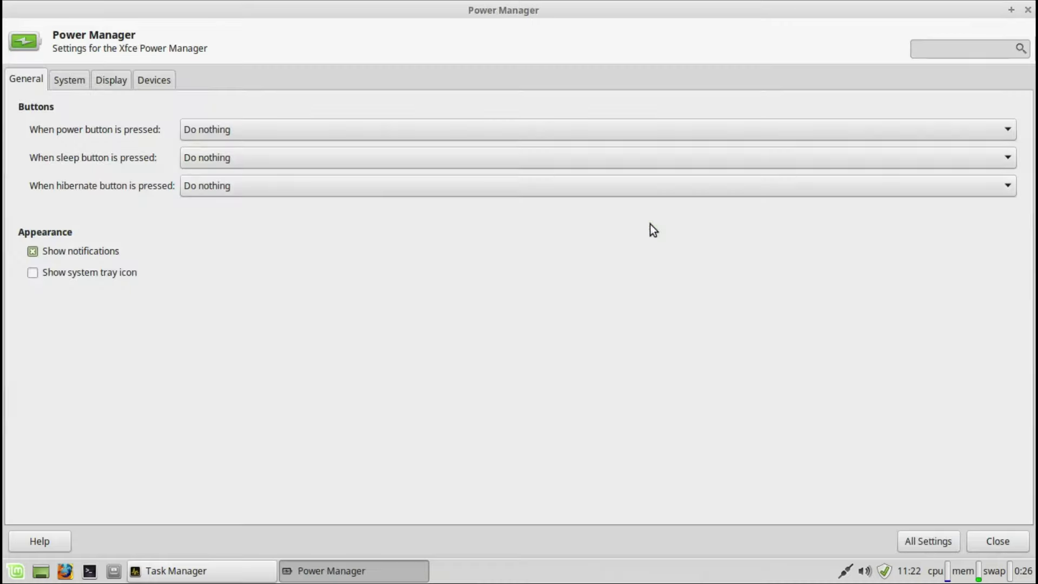
left_click(78, 85)
left_click(119, 72)
left_click(154, 79)
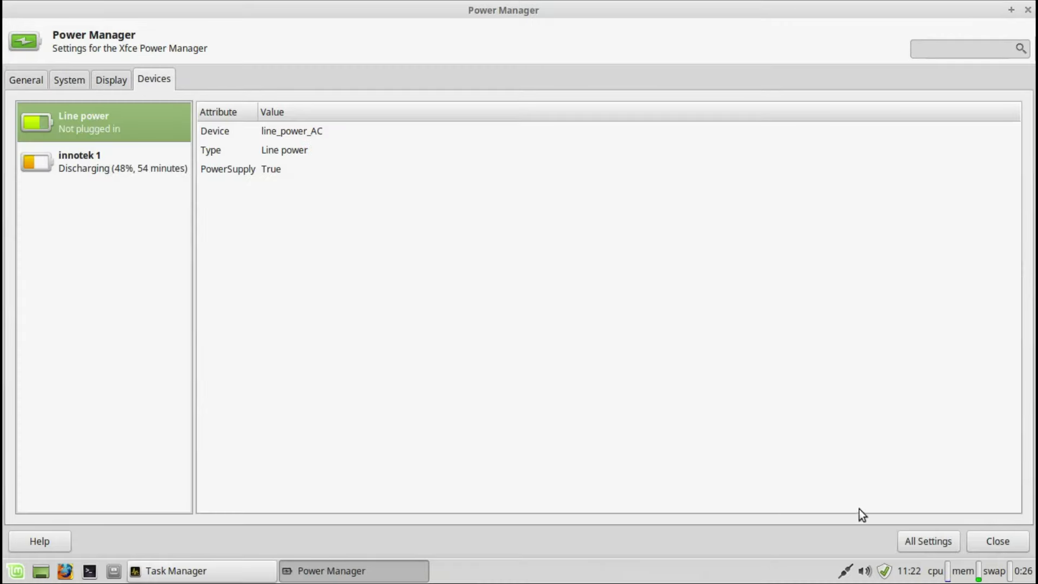
left_click(172, 170)
left_click(927, 542)
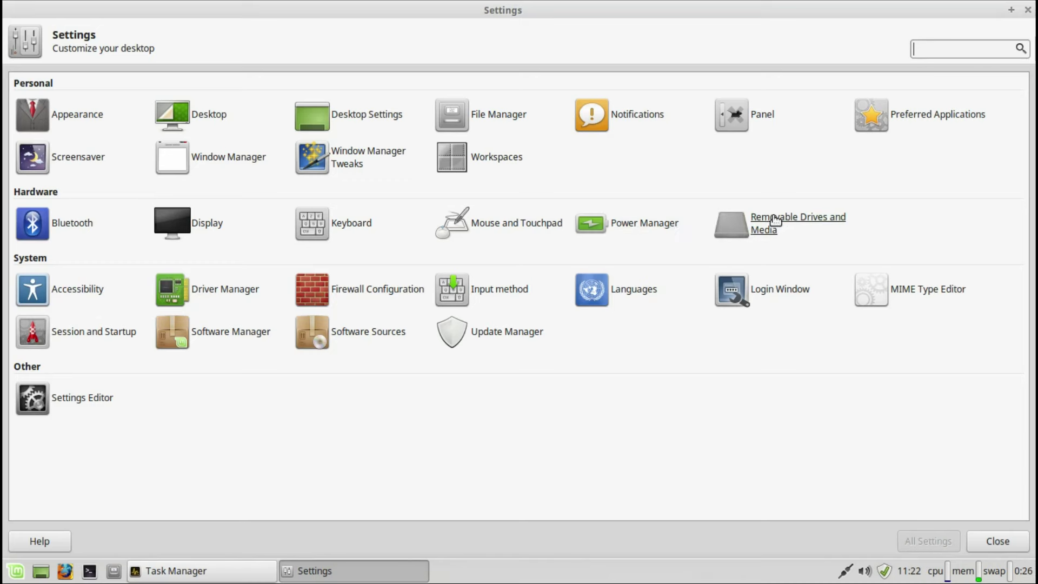
Step: Check Removable Drives autorun settings for cameras, PDAs and input devices
left_click(771, 218)
left_click(469, 171)
left_click(501, 172)
left_click(595, 171)
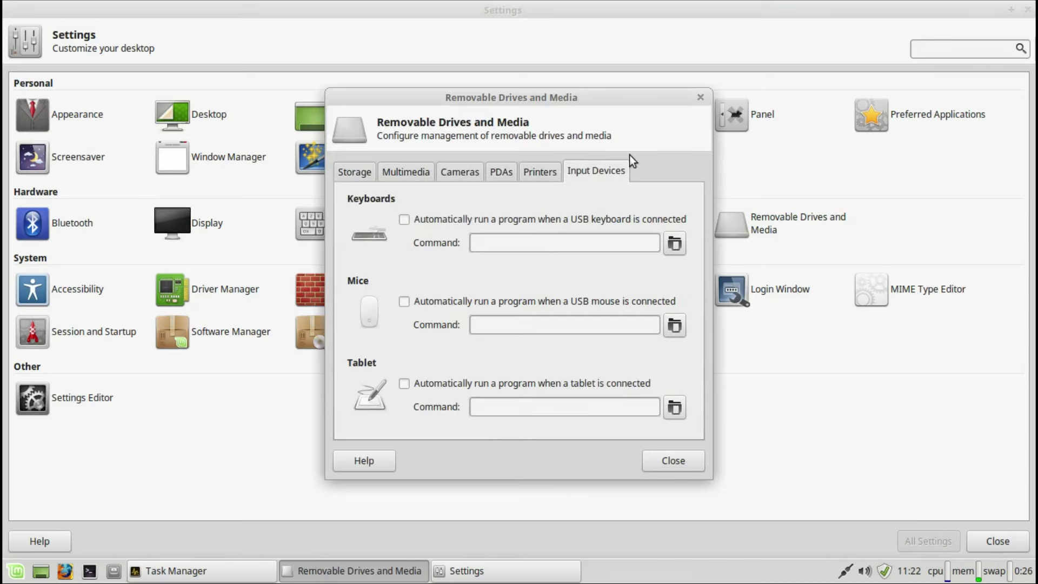
left_click(700, 97)
Step: View the Accessibility keyboard and mouse emulation options
left_click(54, 289)
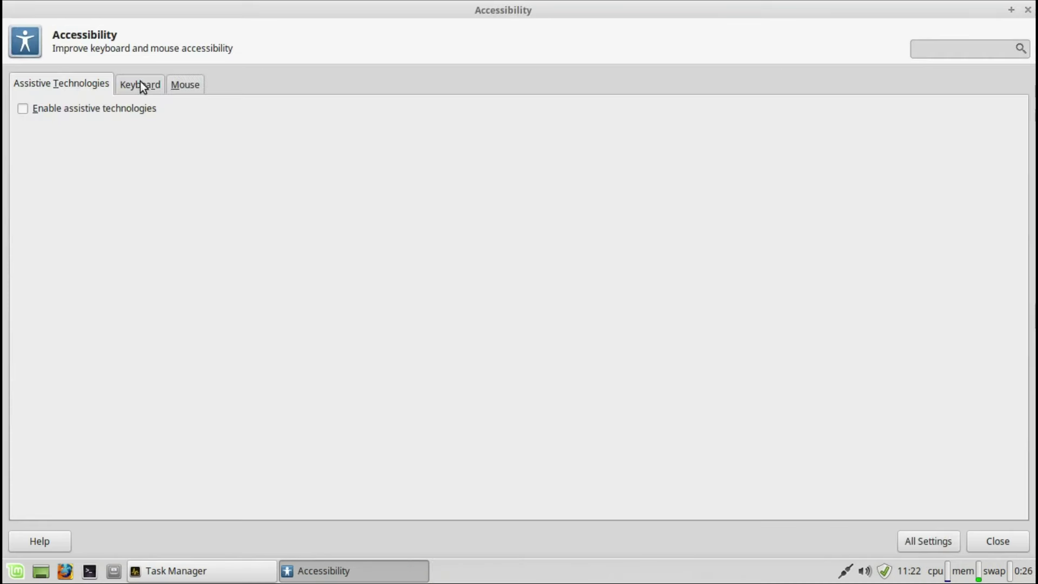
left_click(140, 83)
left_click(179, 86)
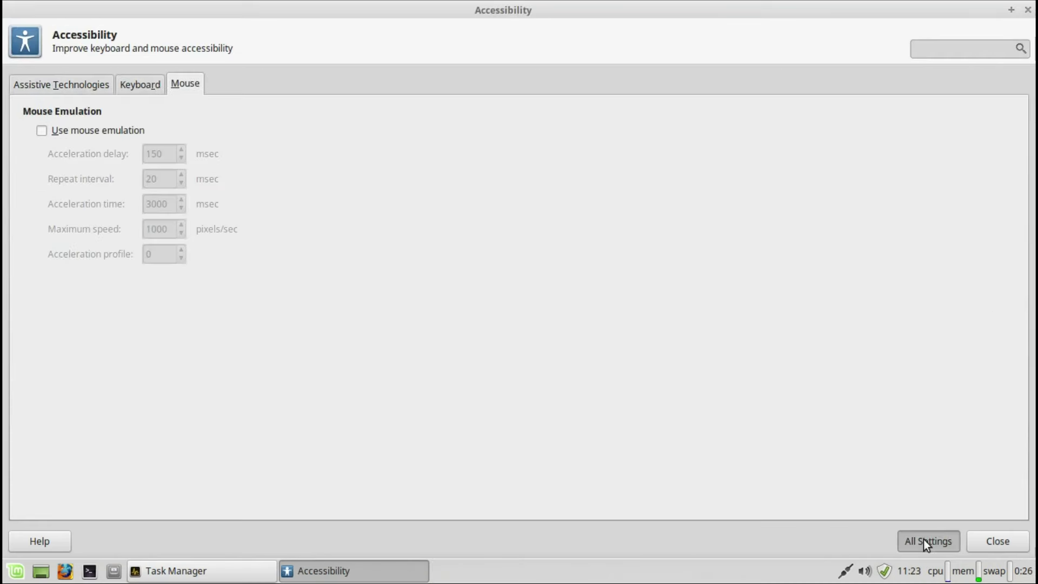
left_click(923, 539)
Step: Launch the Driver Manager and authenticate with the account password
left_click(226, 293)
type("••••••••")
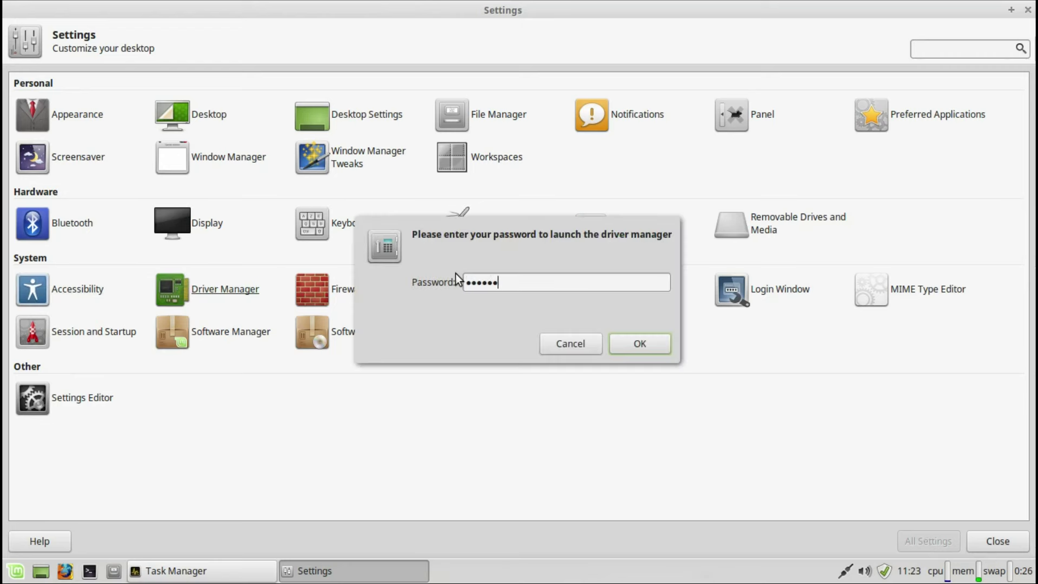
key("Return")
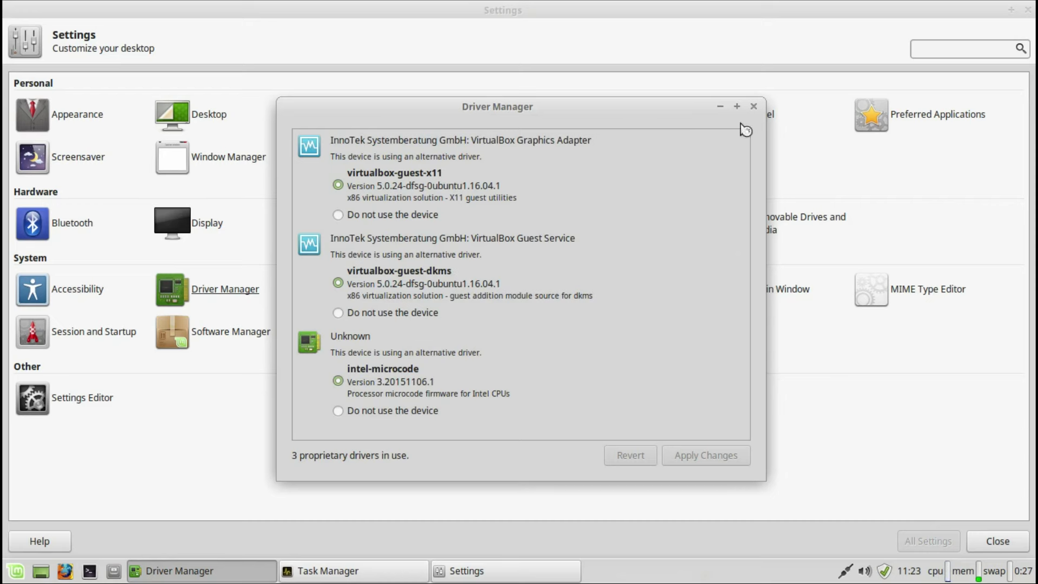
left_click(753, 106)
left_click(397, 292)
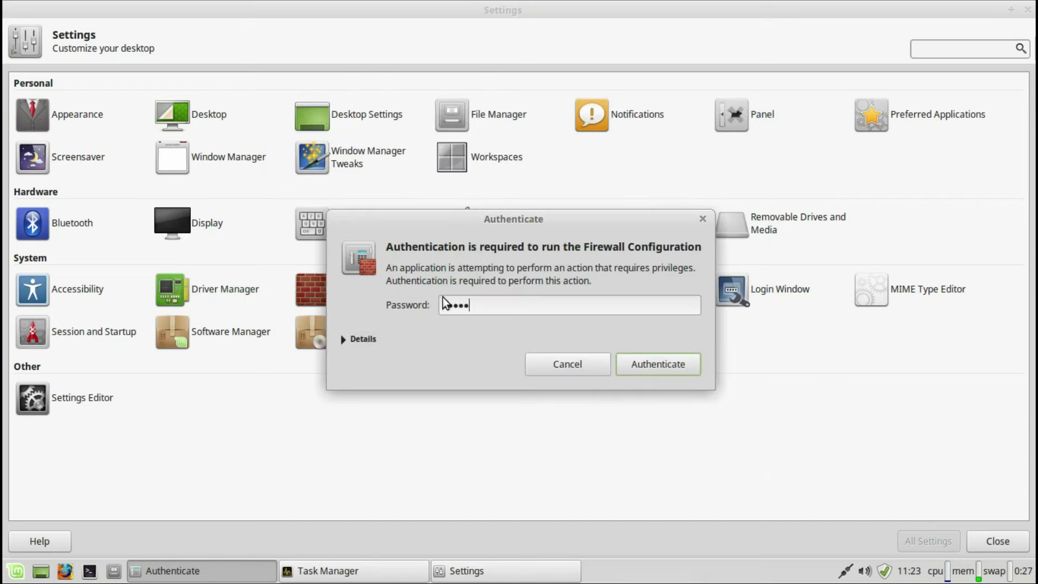
key("Return")
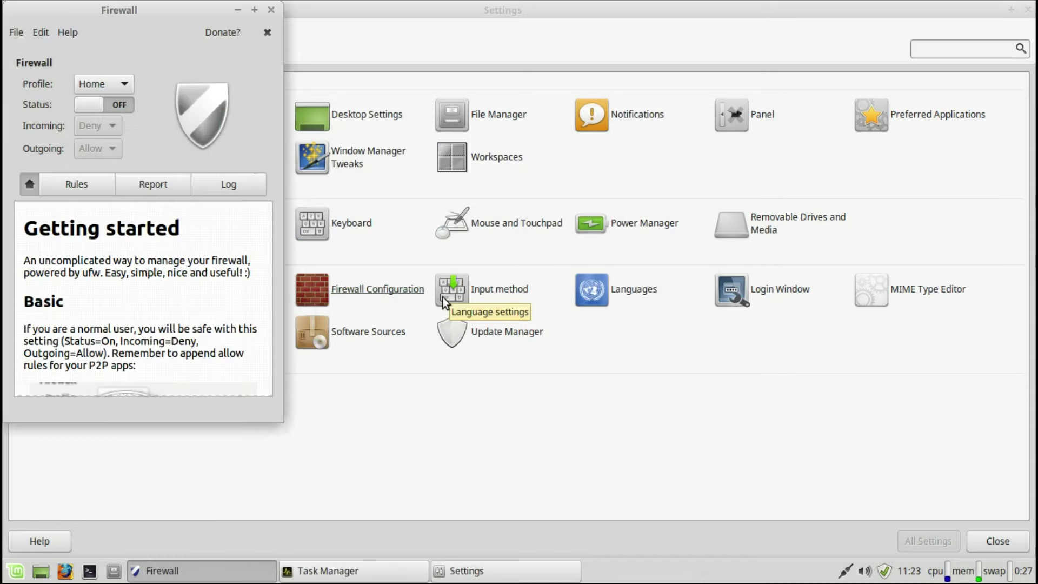
left_click(66, 34)
left_click(81, 203)
left_click(322, 111)
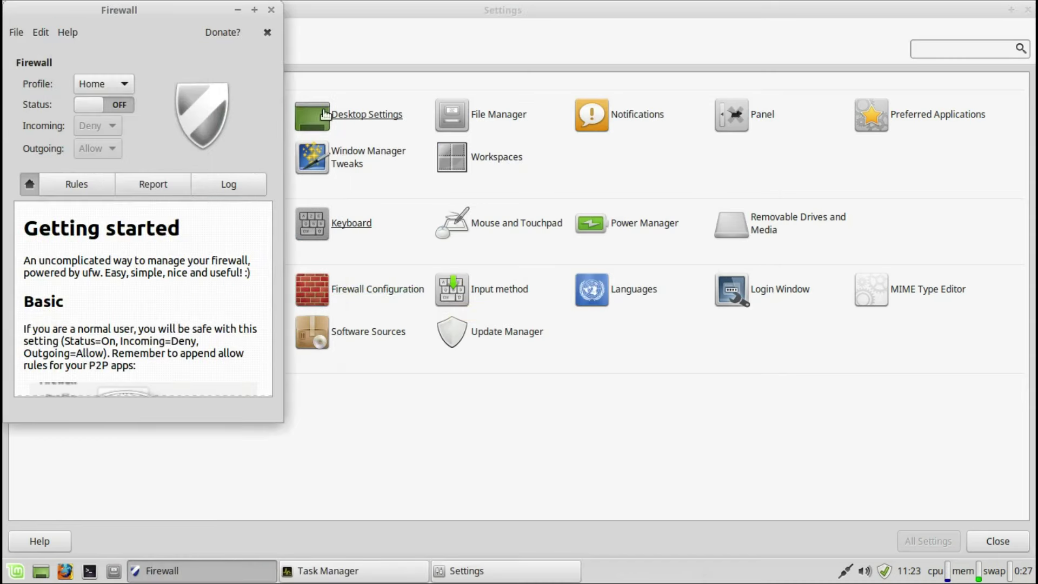
left_click(272, 10)
left_click(500, 286)
left_click(506, 136)
left_click(814, 108)
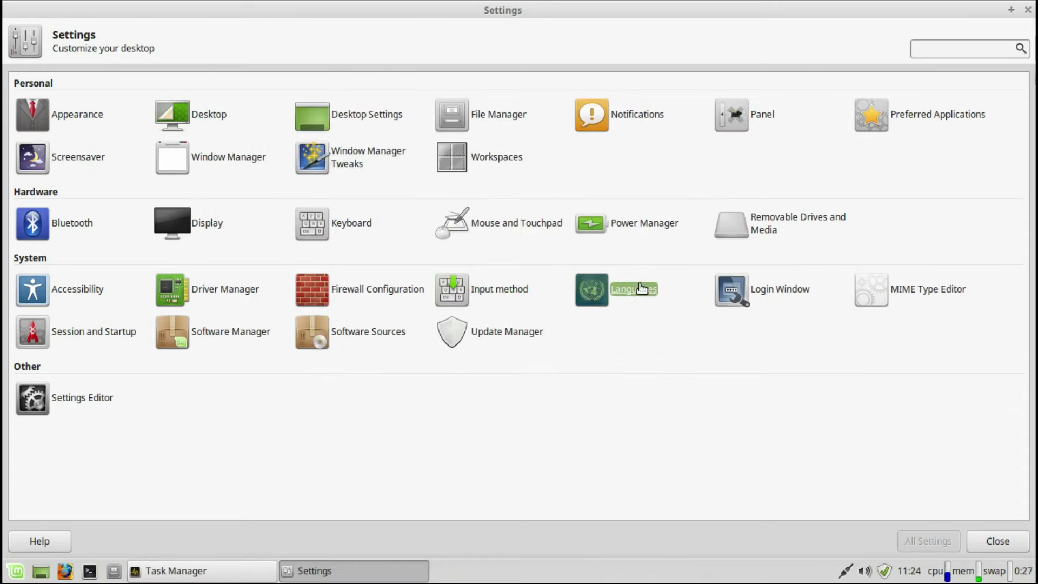
left_click(640, 284)
left_click(721, 205)
left_click(633, 215)
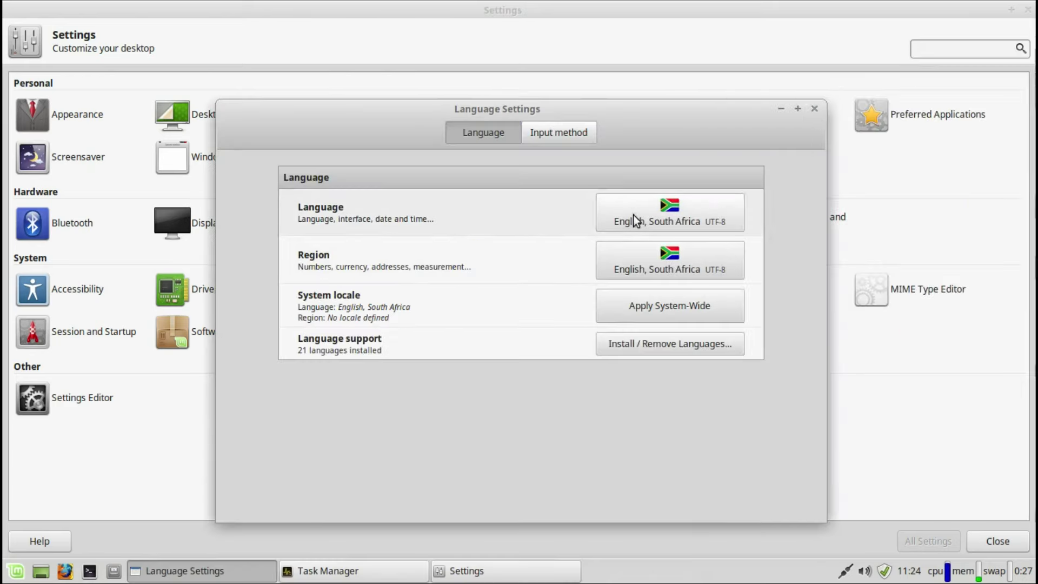
left_click(814, 108)
left_click(766, 289)
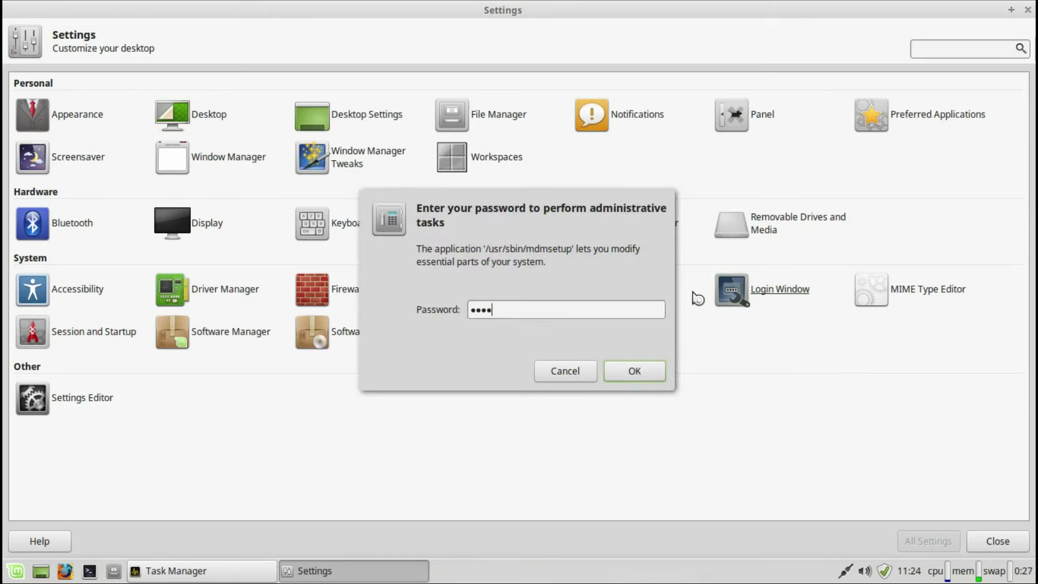
key("Return")
left_click(371, 226)
left_click(382, 284)
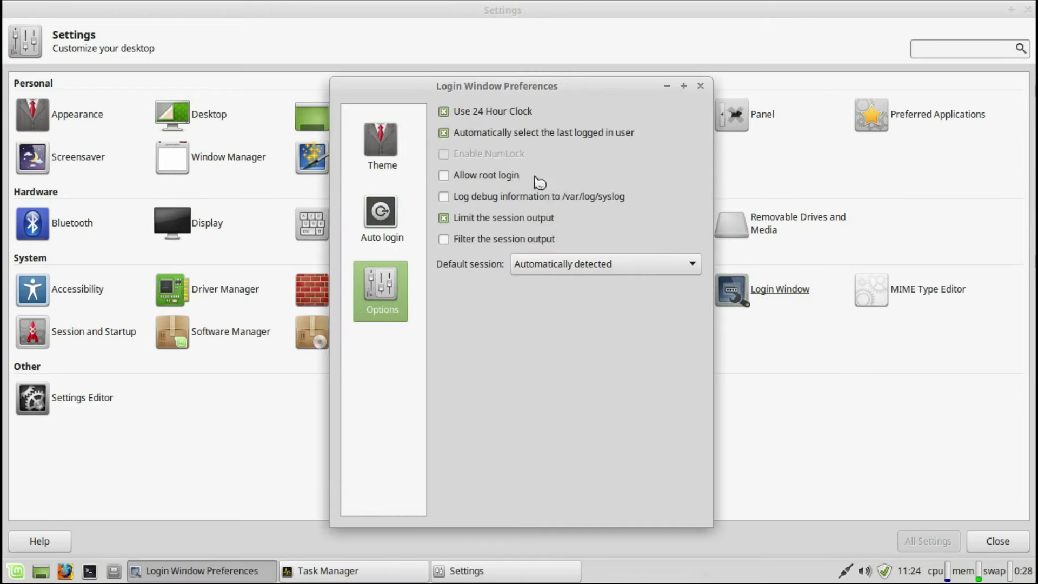
left_click(700, 85)
left_click(911, 288)
left_click(411, 9)
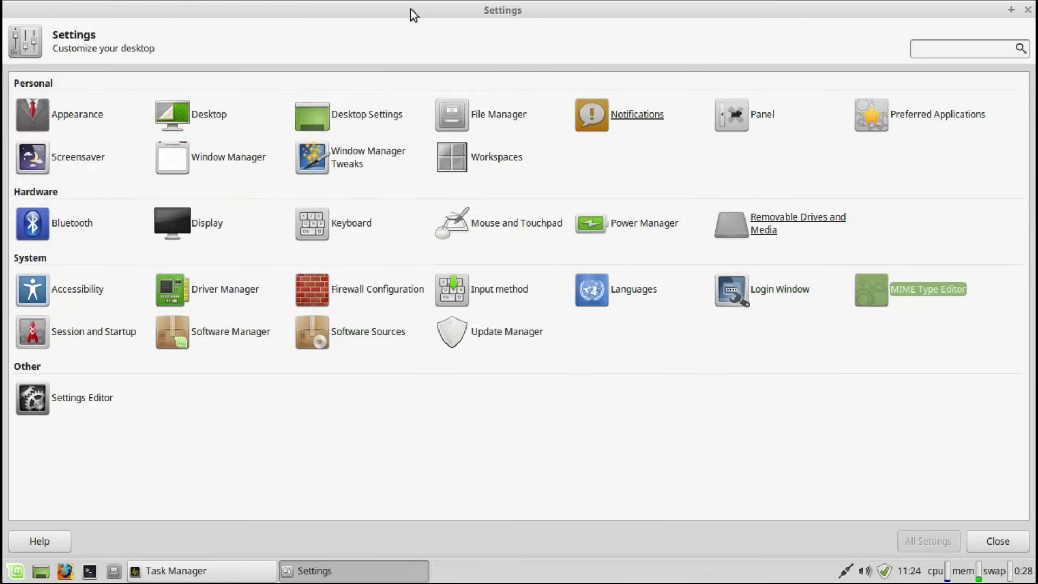
left_click(65, 335)
left_click(70, 86)
left_click(33, 134)
left_click(33, 153)
left_click(38, 172)
left_click(157, 86)
left_click(261, 84)
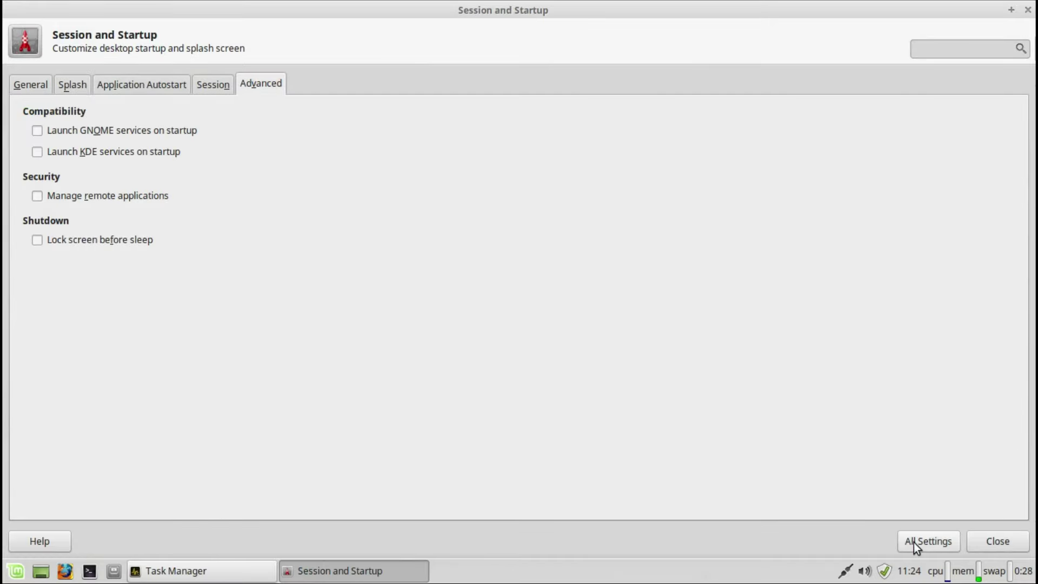
left_click(913, 543)
left_click(260, 331)
type("x")
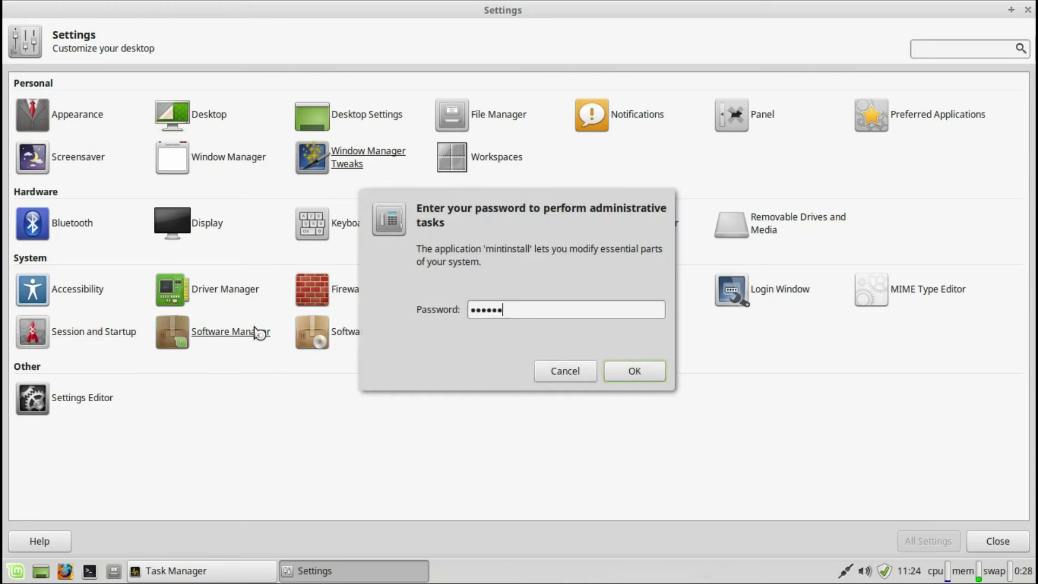
key("Return")
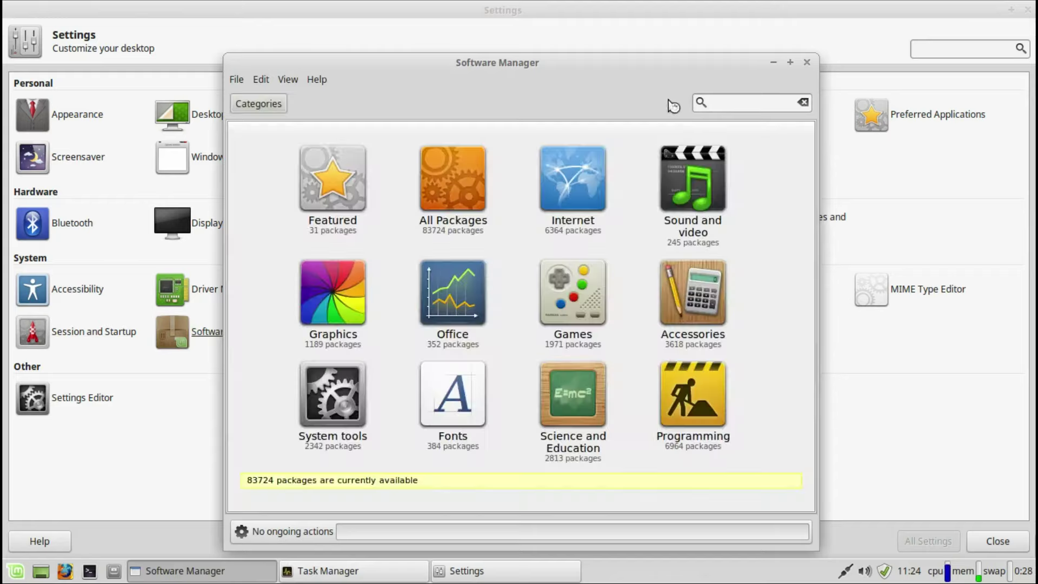
left_click(809, 57)
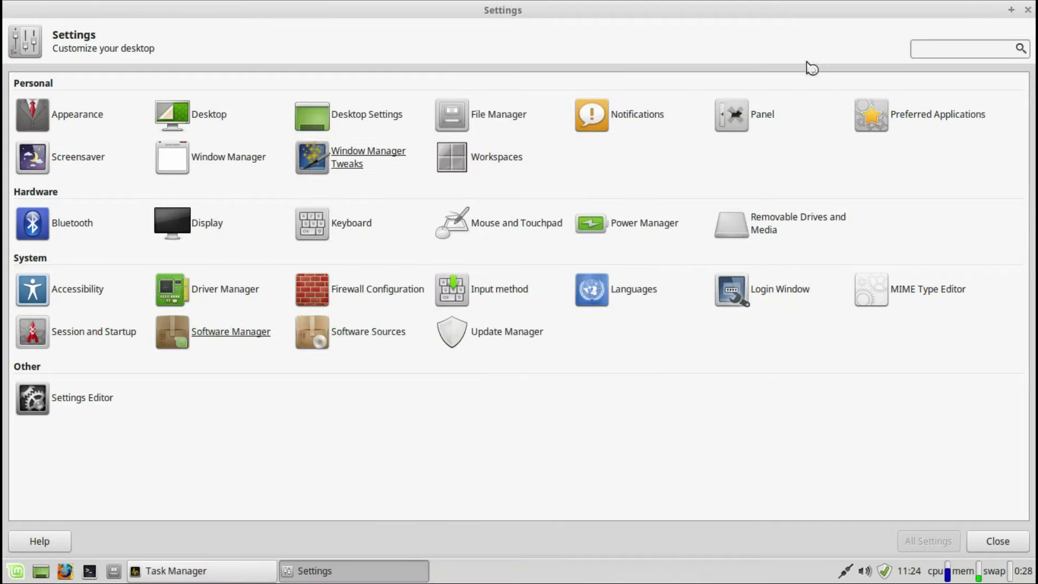
left_click(372, 332)
type("•••")
key("Return")
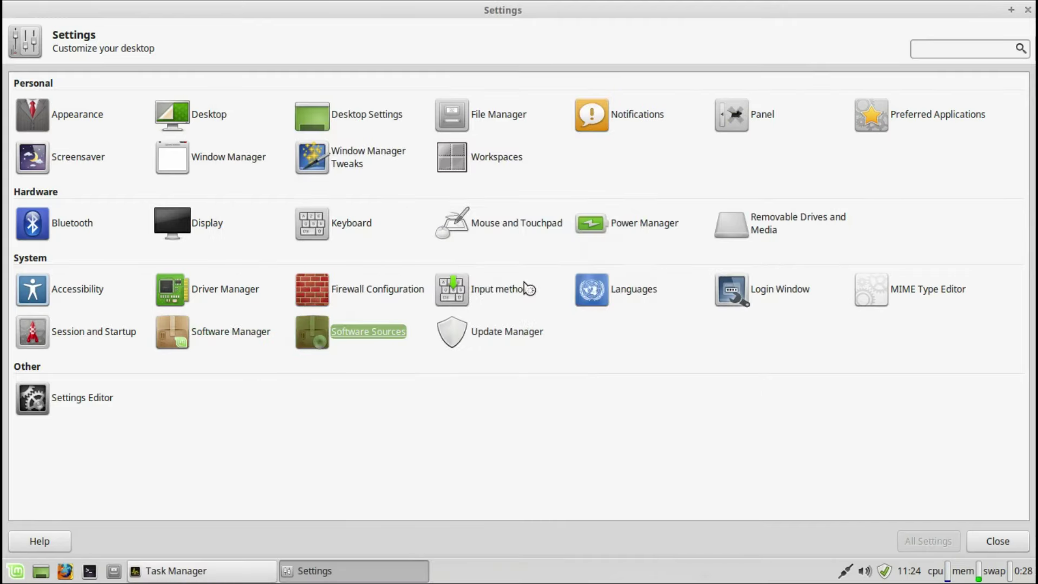
left_click(325, 279)
left_click(324, 329)
left_click(324, 380)
left_click(293, 429)
left_click(809, 117)
left_click(452, 330)
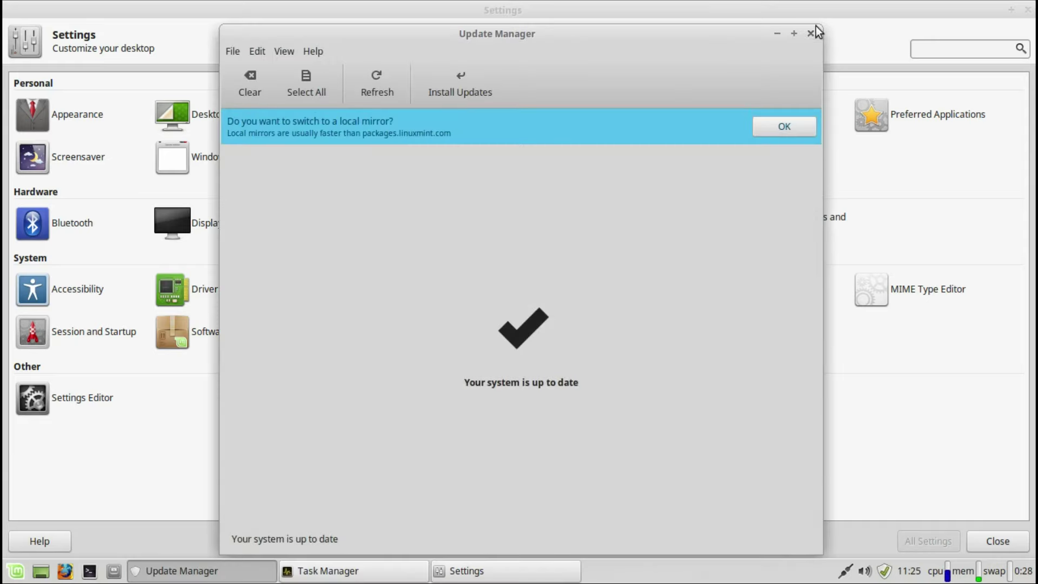
left_click(810, 33)
left_click(98, 395)
left_click_drag(82, 121, 89, 259)
key("Down")
key("Down")
key("Down")
key("Down")
key("Down")
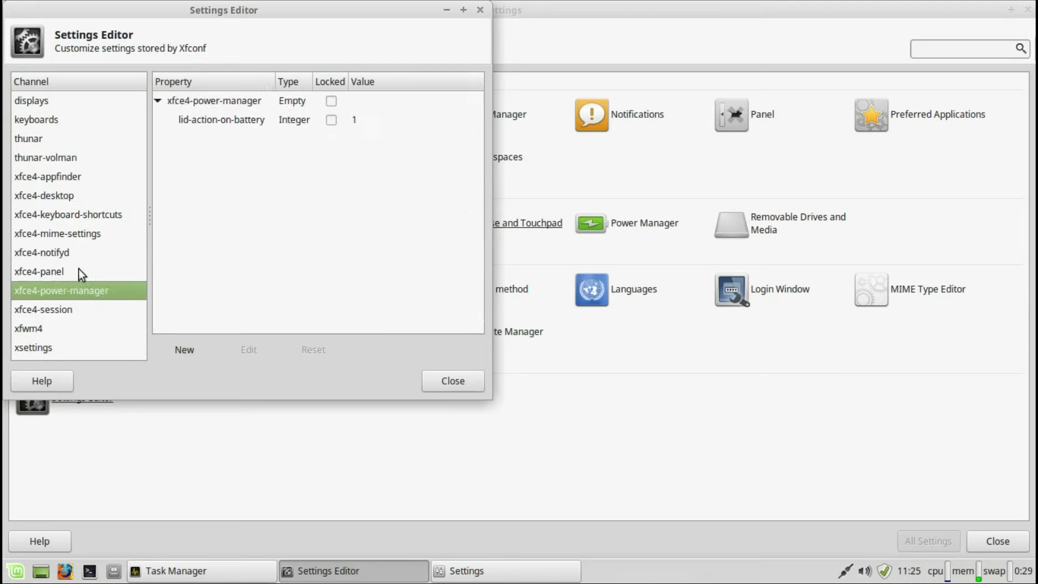
left_click(479, 10)
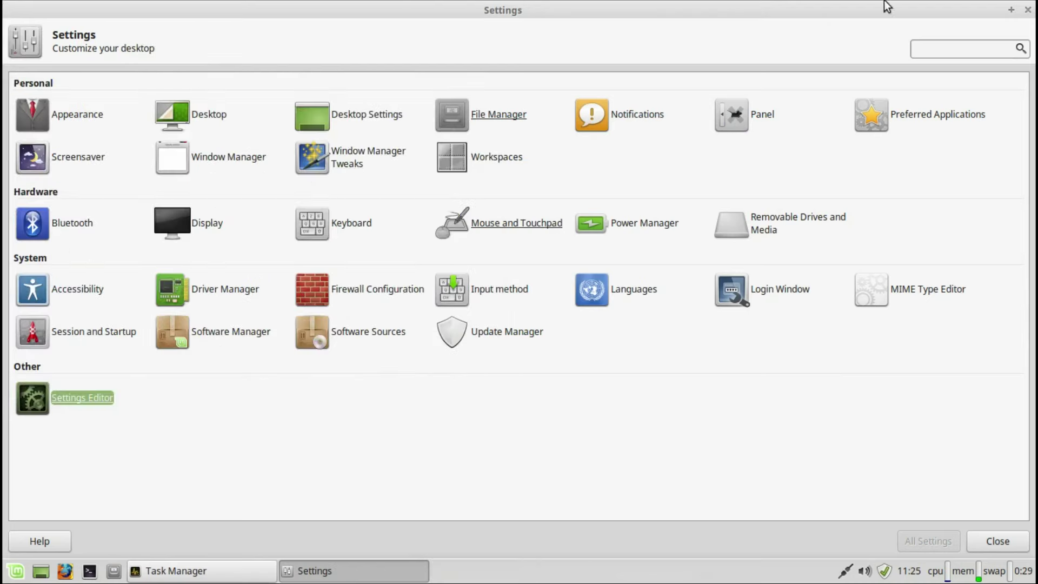
left_click(1028, 10)
Step: Check Task Manager's About box and both toolbar dropdowns, then open the applications menu
left_click(618, 38)
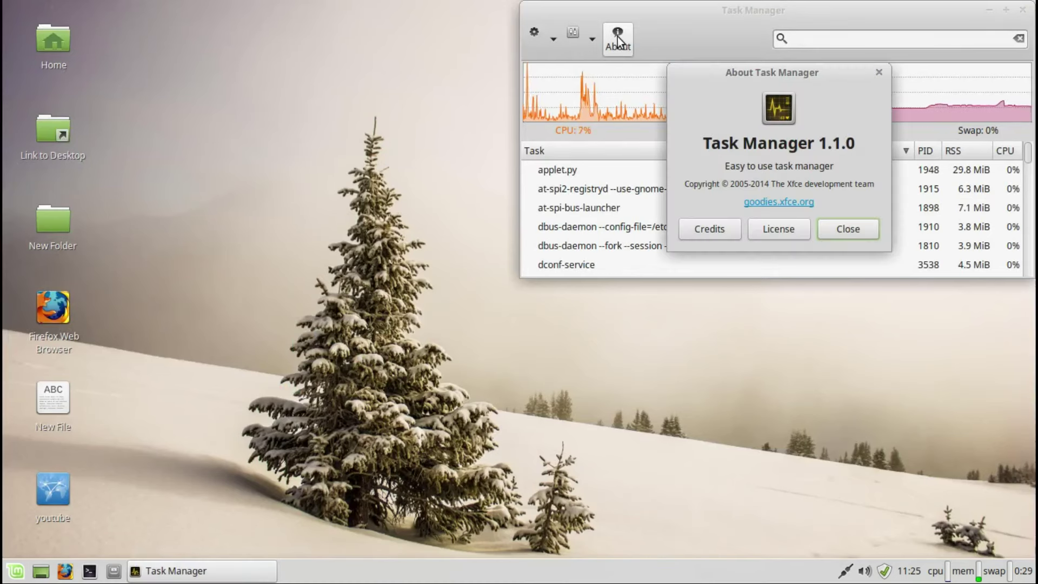
left_click(879, 72)
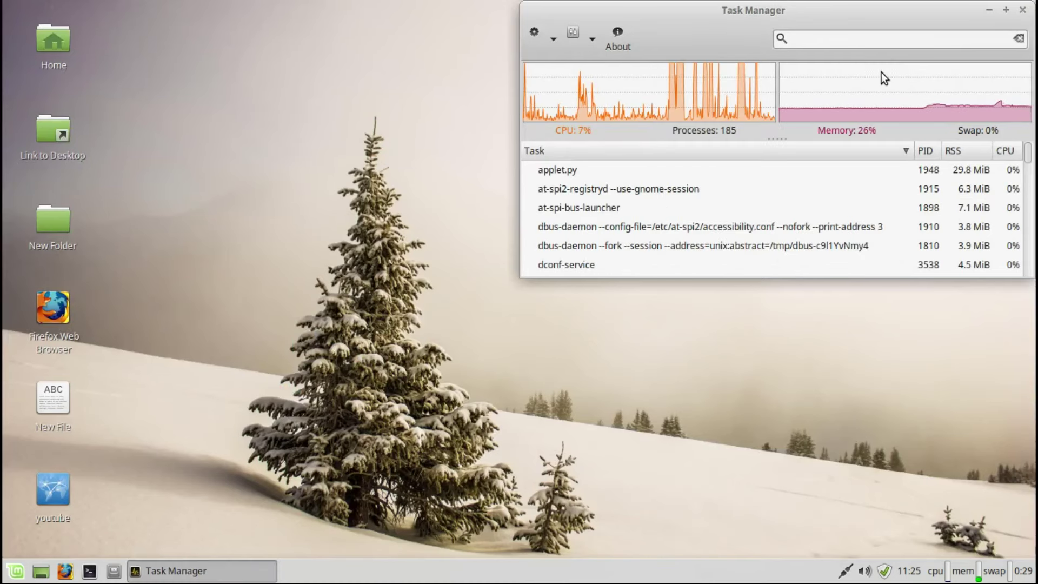
left_click(553, 39)
left_click(592, 38)
left_click(591, 39)
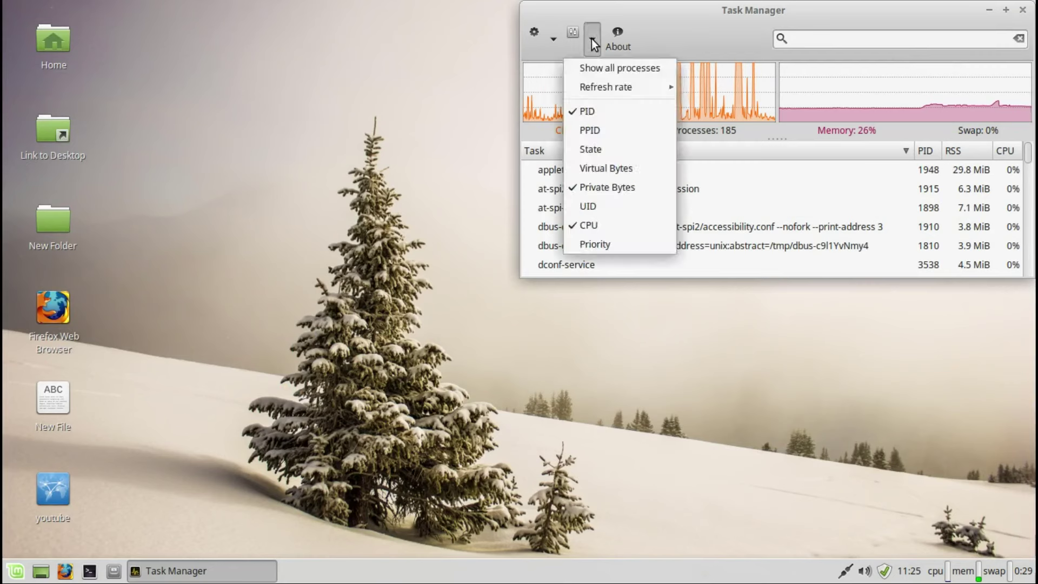
left_click(488, 171)
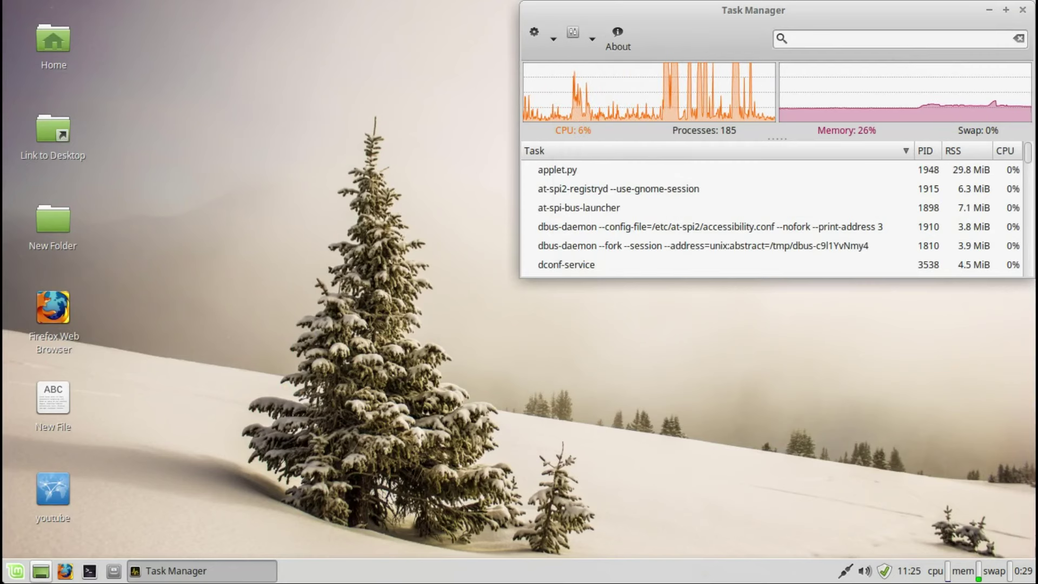
left_click(11, 572)
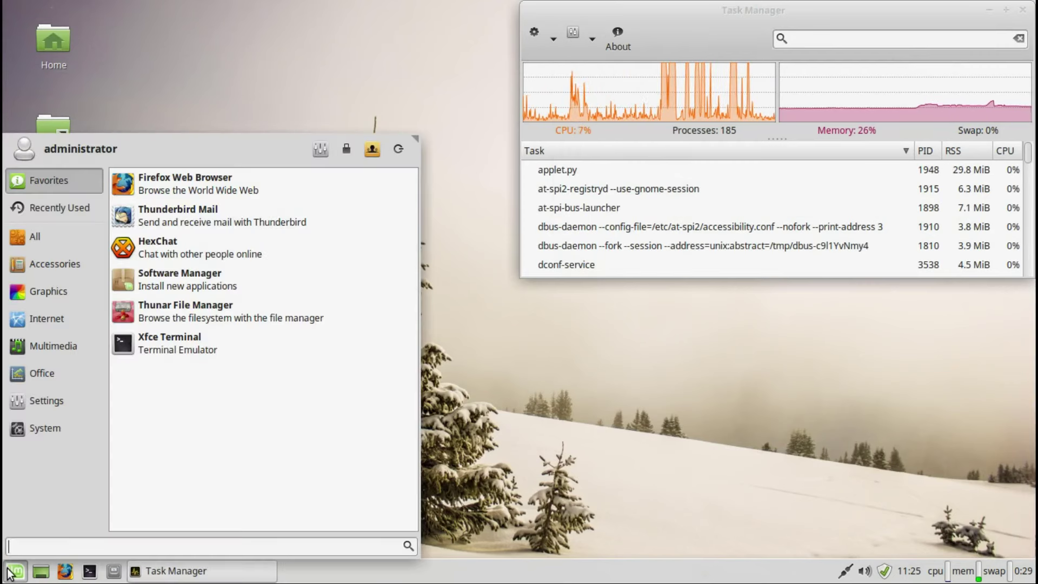
Step: Open Users and Groups via a 'use' menu search and authenticate to add a user
type("use")
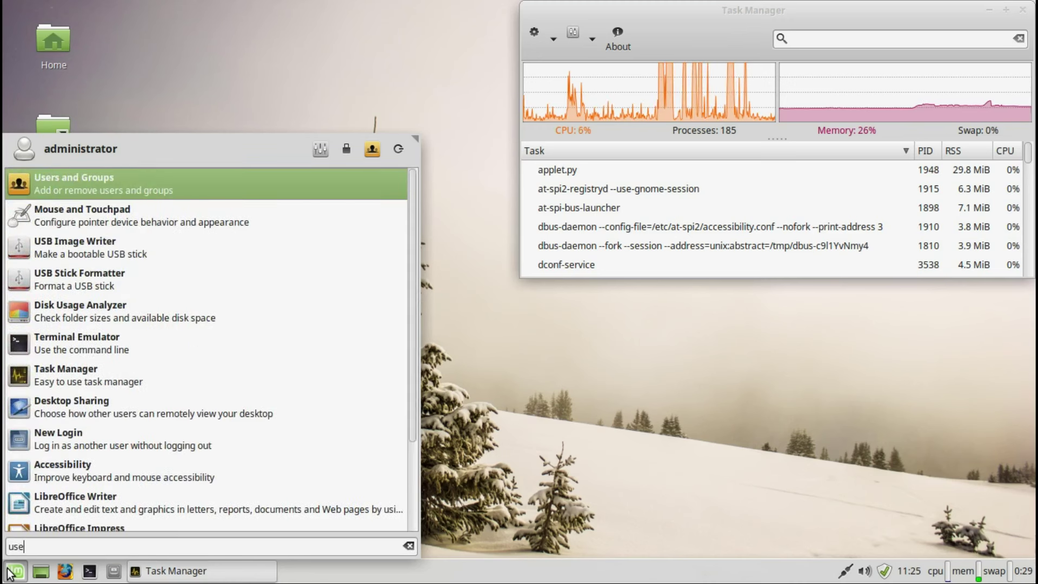
left_click(130, 186)
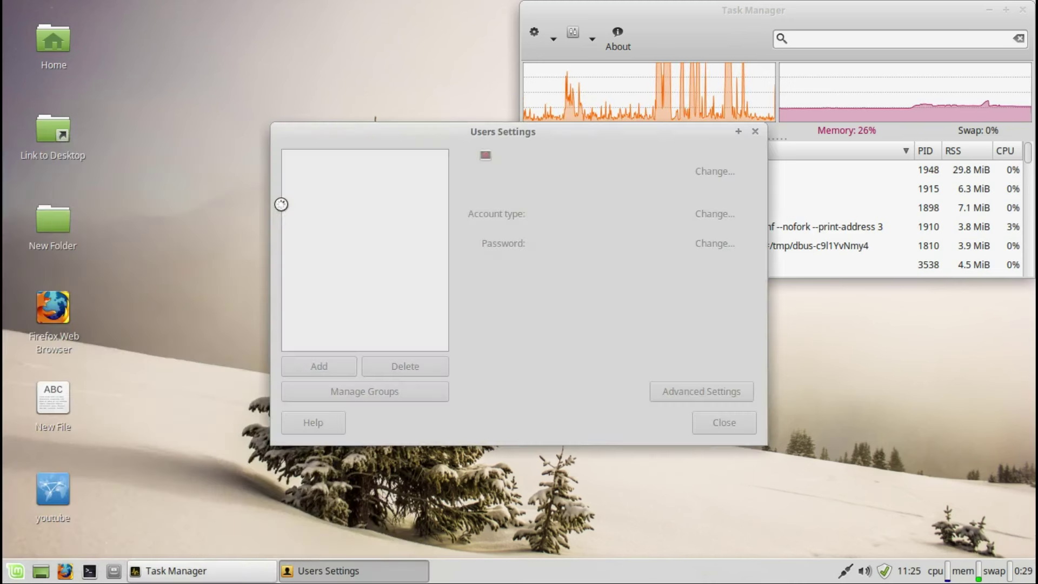
left_click(310, 359)
type("******")
key("Return")
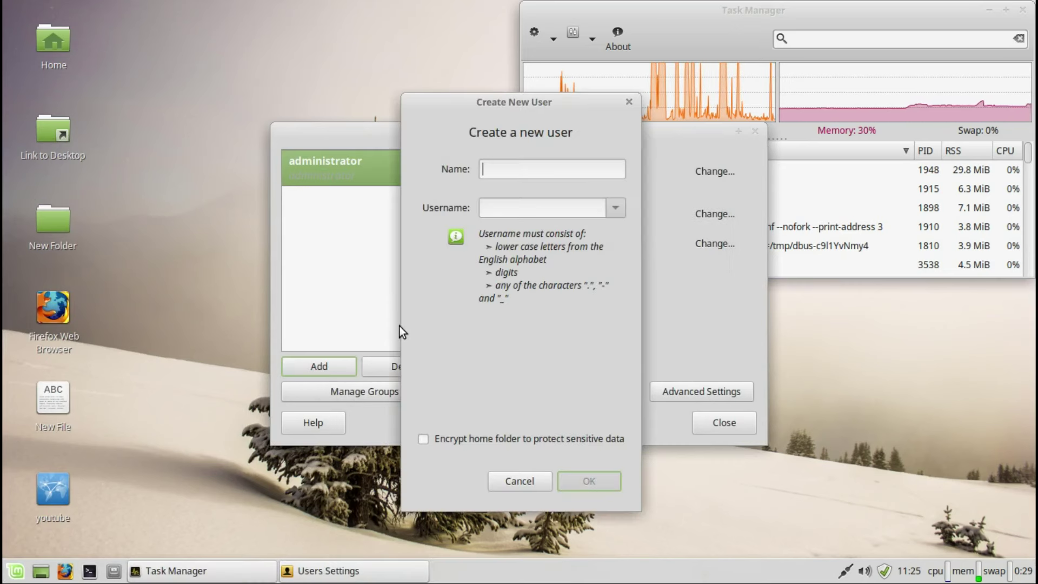
Step: Create user 'admin', set and confirm its password, and make it an Administrator
type("admin")
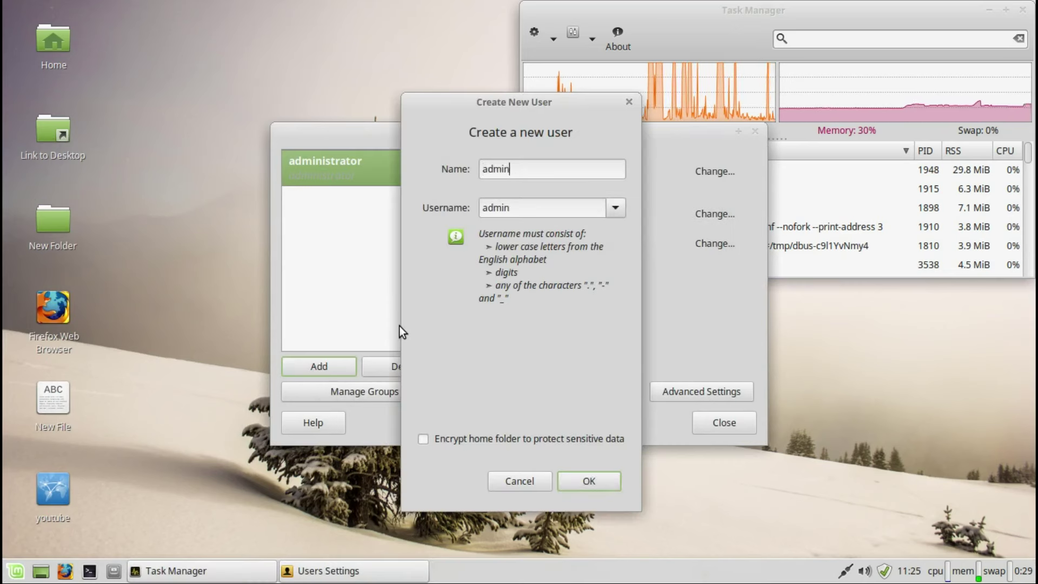
left_click(585, 478)
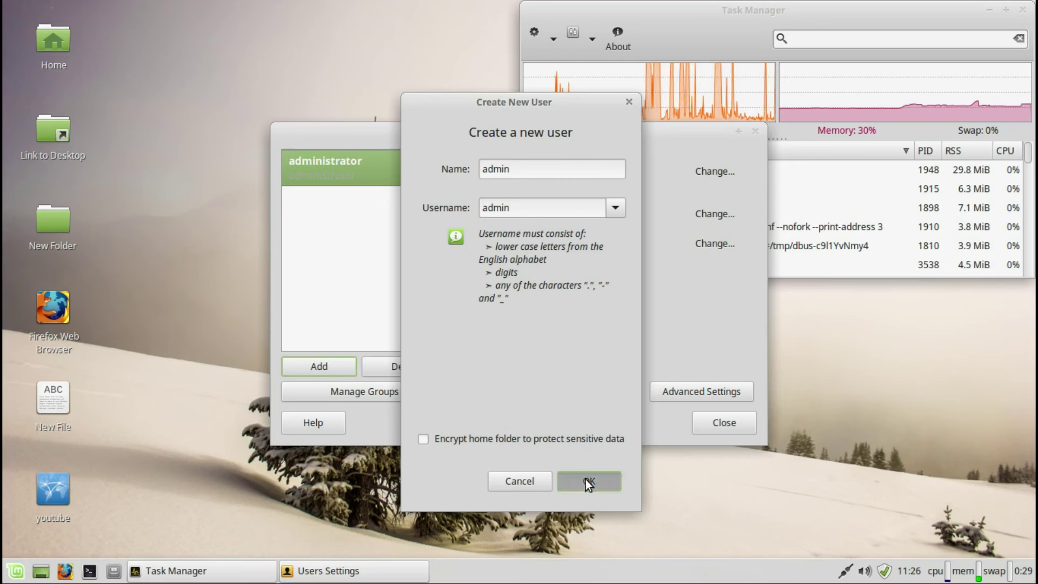
type("******")
key("Tab")
type("******")
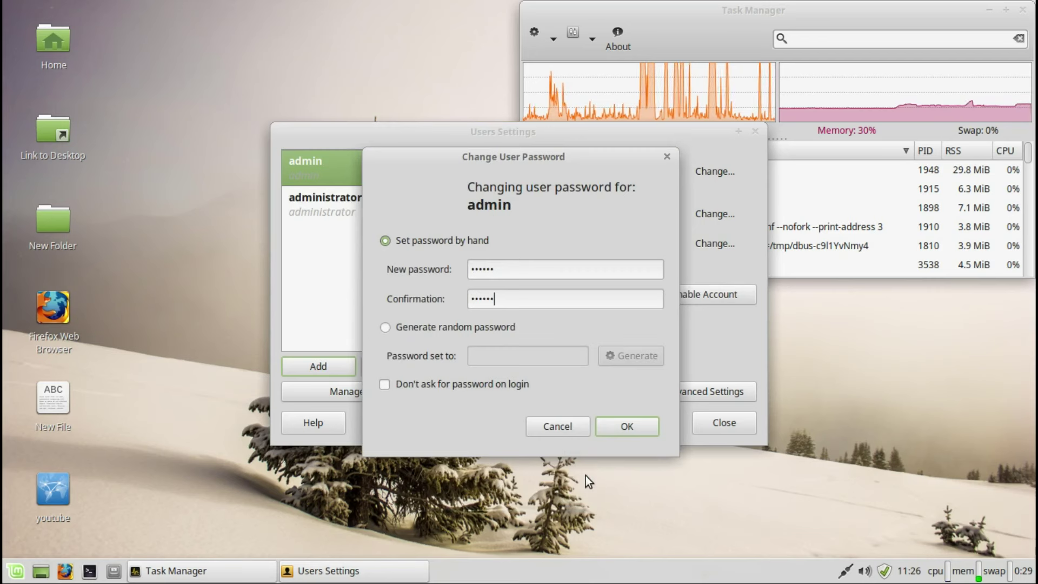
left_click(632, 430)
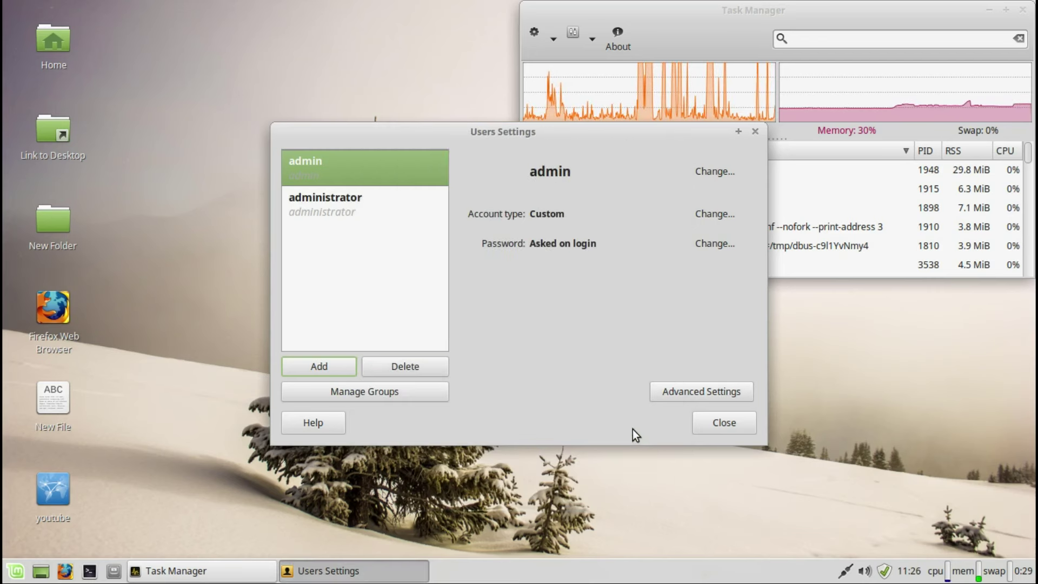
left_click(705, 221)
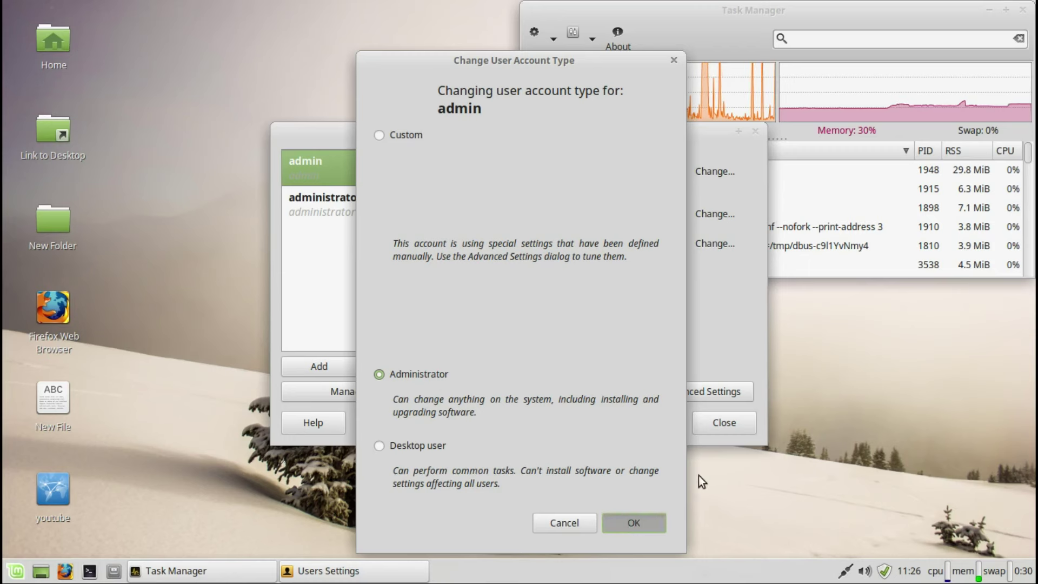
key("Return")
Step: Close Users Settings and Task Manager, then bring up the Log Out dialog
left_click(724, 424)
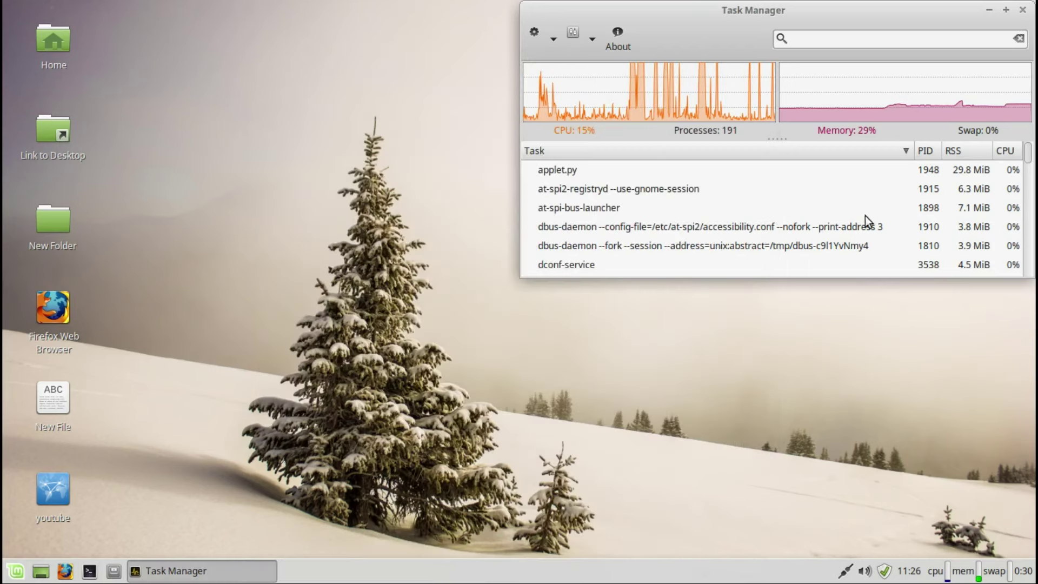
left_click(1022, 10)
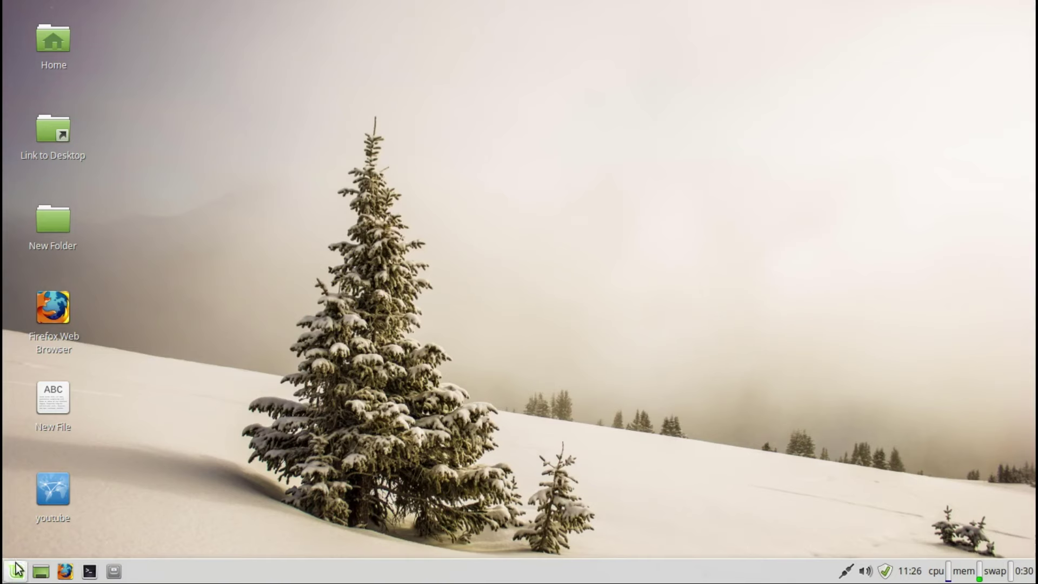
left_click(16, 570)
left_click(400, 150)
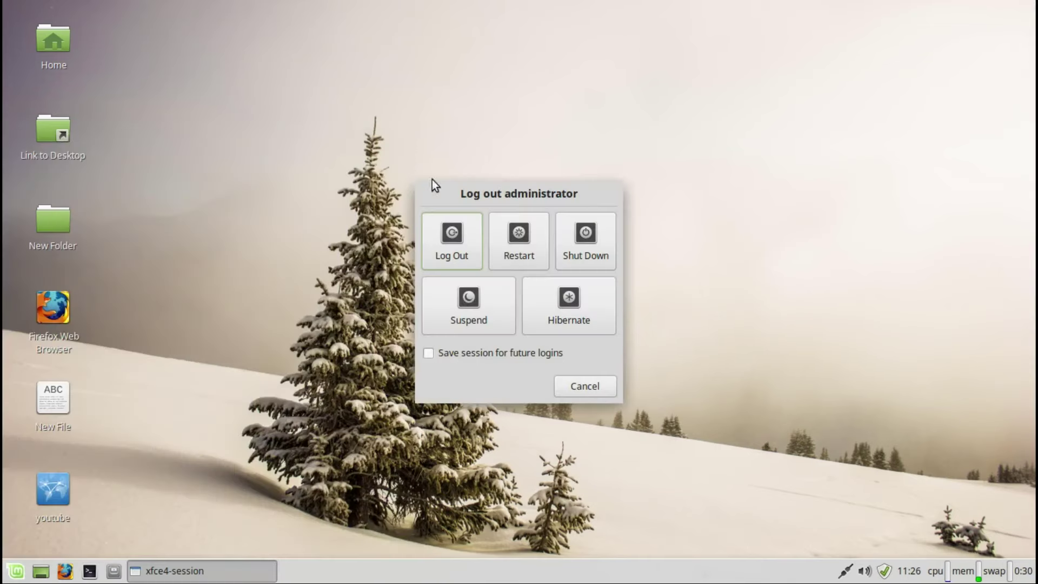